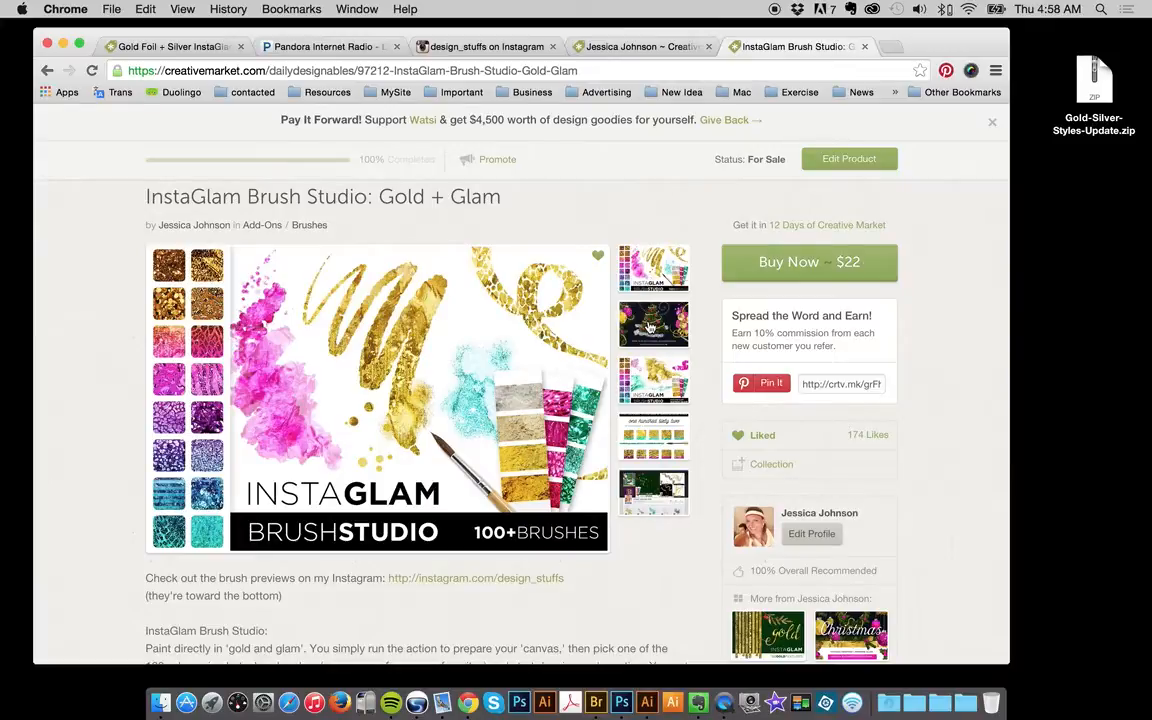
Preview the InstaGlam Brush Studio product image, then switch to Finder and review the actions, brushes and patterns files in the InstaGlam-Brush-Studio folder.
{"action": "left_click", "coordinate": [649, 322]}
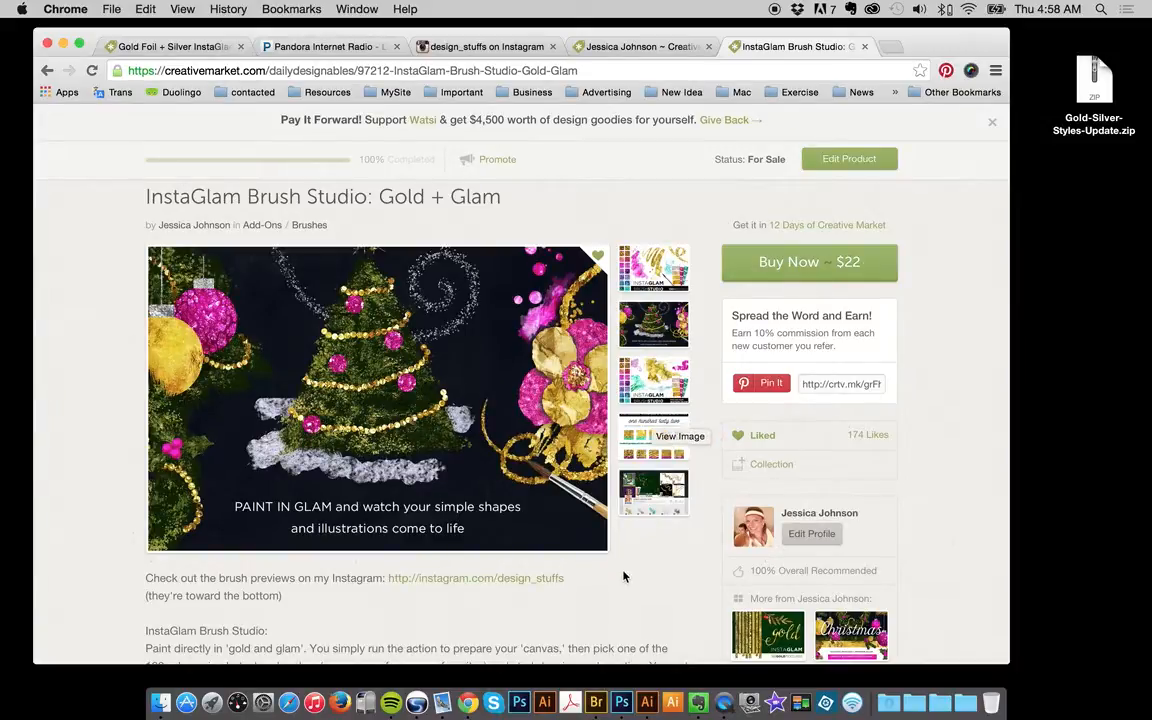
{"action": "left_click", "coordinate": [162, 705]}
{"action": "scroll", "coordinate": [494, 300], "scroll_direction": "left", "scroll_amount": 2}
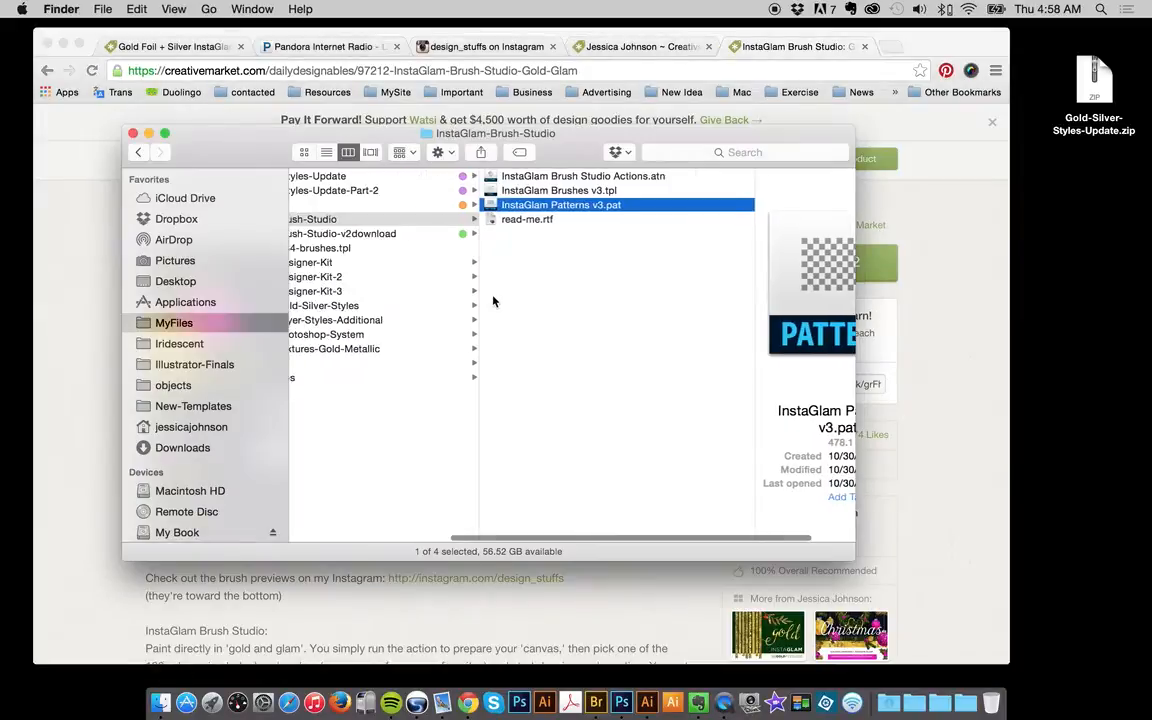
{"action": "left_click", "coordinate": [527, 275]}
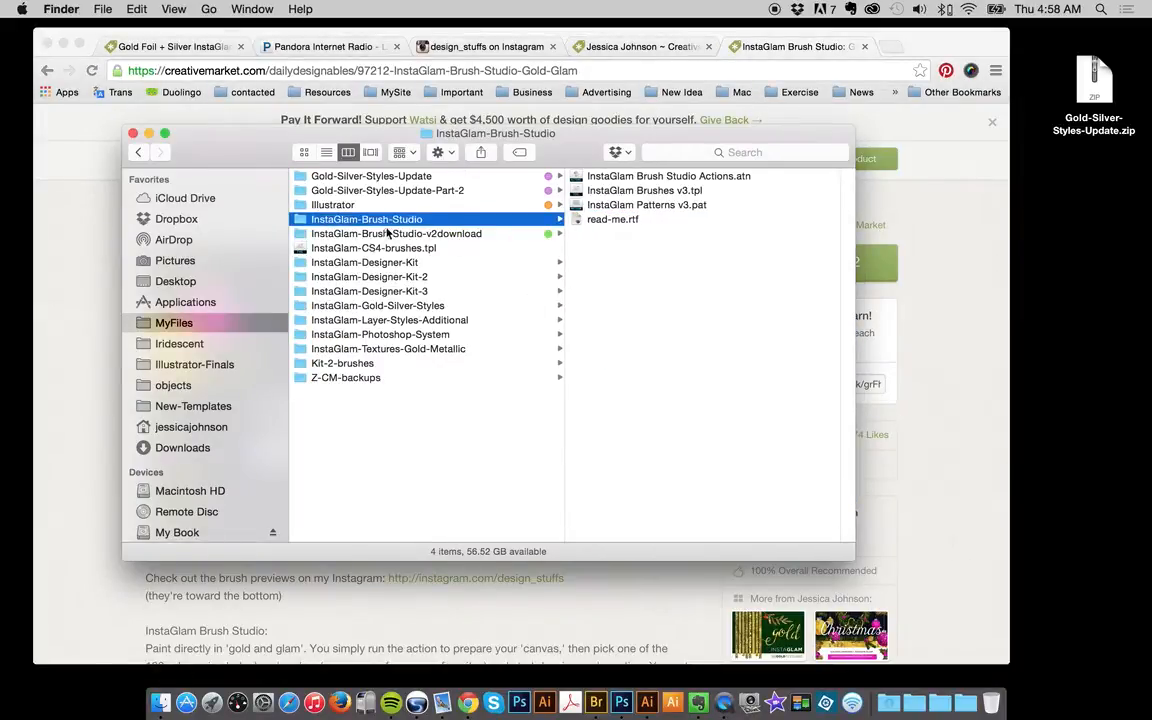
{"action": "left_click", "coordinate": [590, 176]}
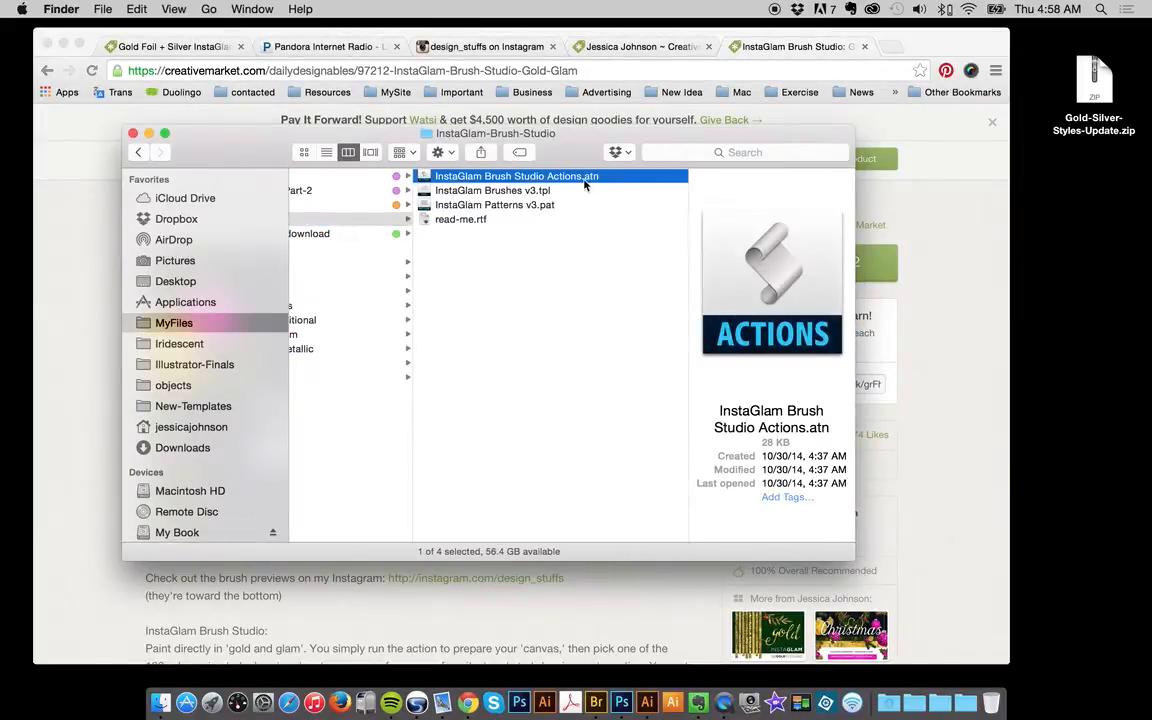
{"action": "key", "text": "Down"}
{"action": "key", "text": "Down"}
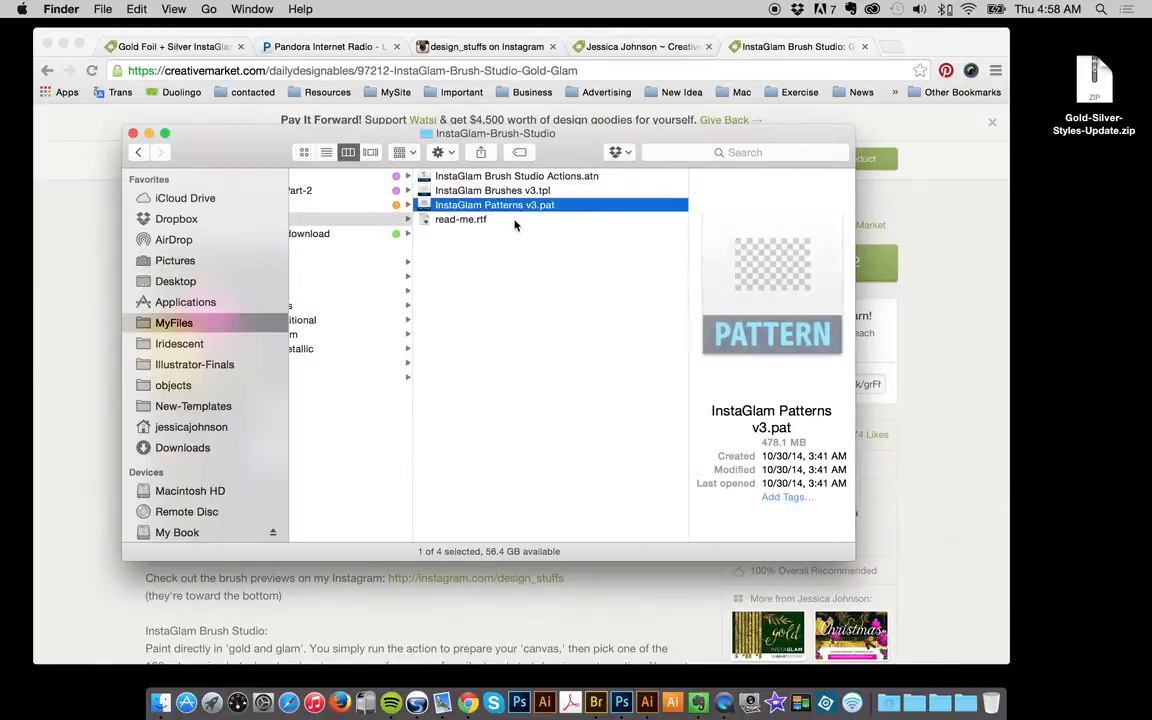
{"action": "left_click", "coordinate": [464, 190]}
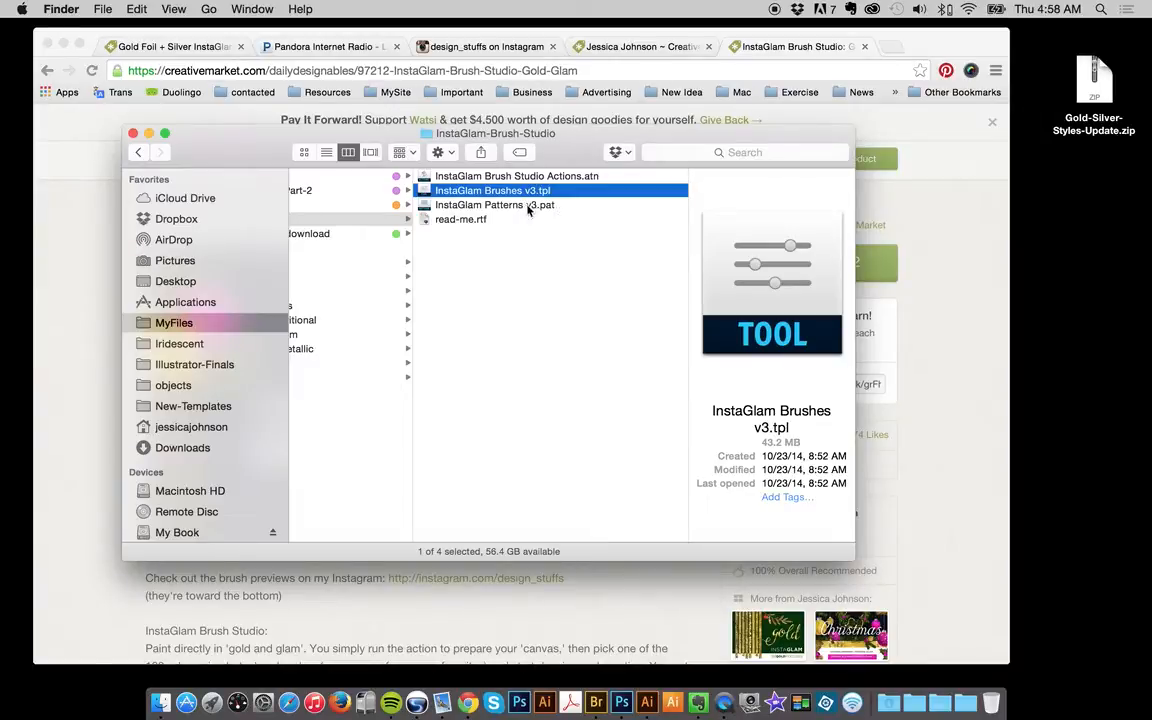
{"action": "left_click", "coordinate": [480, 204]}
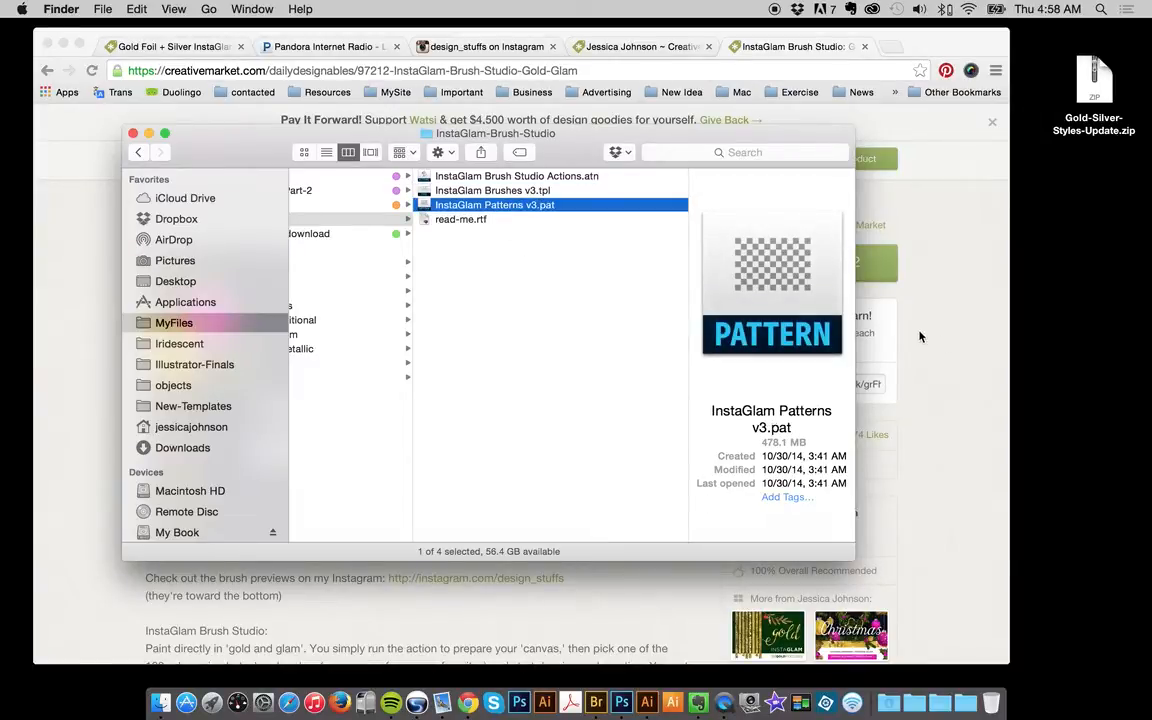
Switch to Photoshop and choose the Paint Bucket tool with Pattern as its fill source.
{"action": "left_click", "coordinate": [621, 703]}
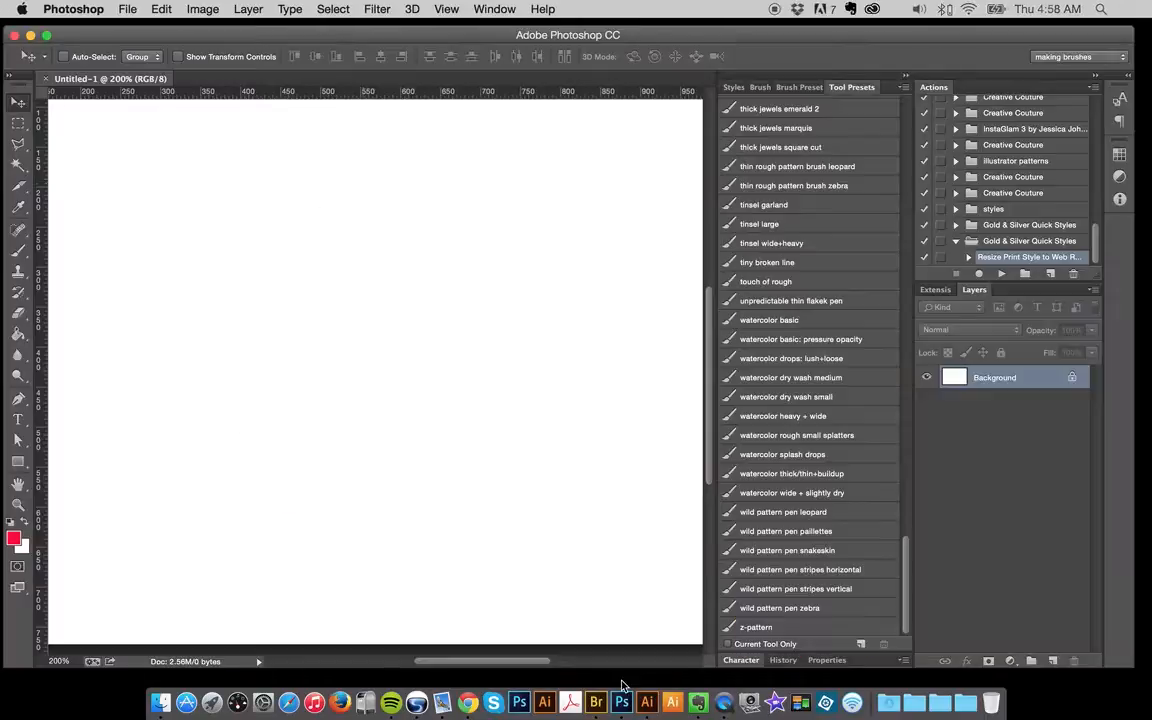
{"action": "left_click", "coordinate": [18, 333]}
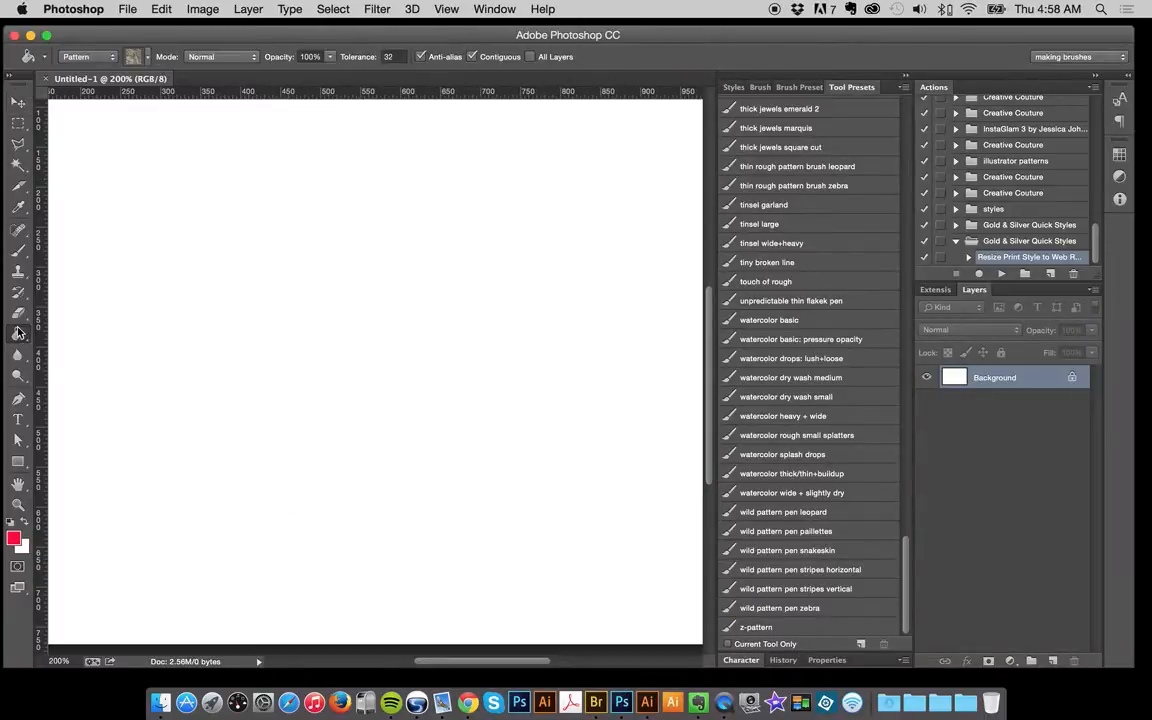
{"action": "left_click", "coordinate": [132, 56]}
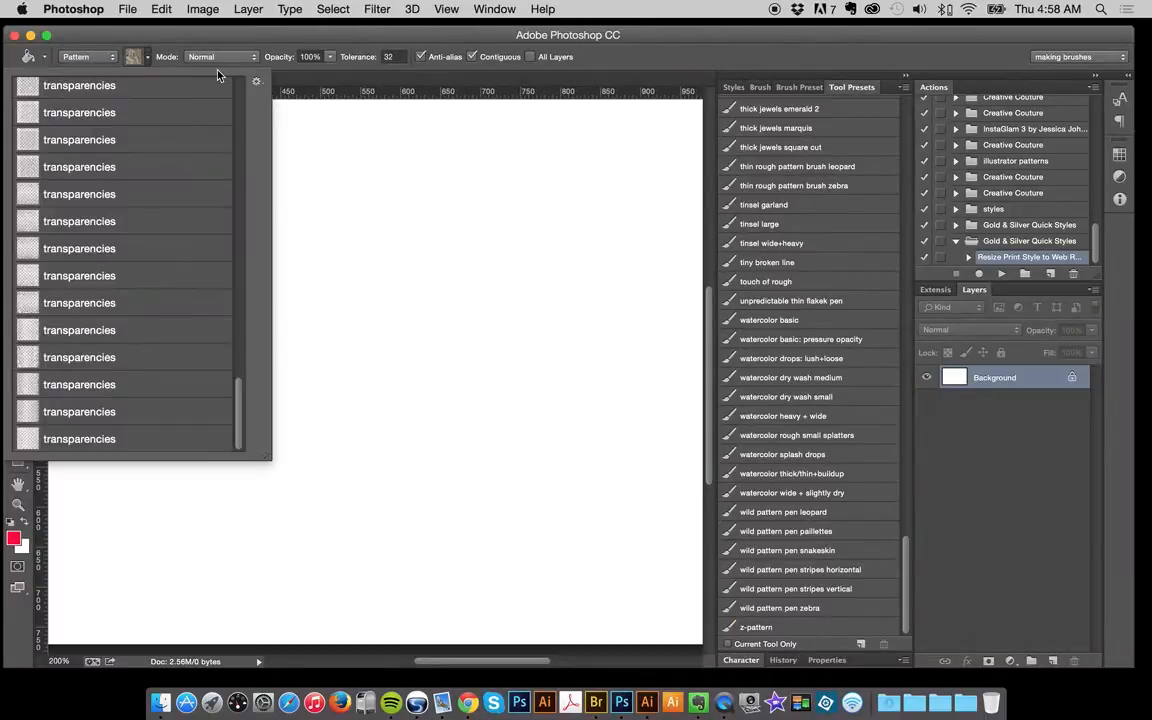
{"action": "left_click", "coordinate": [256, 81]}
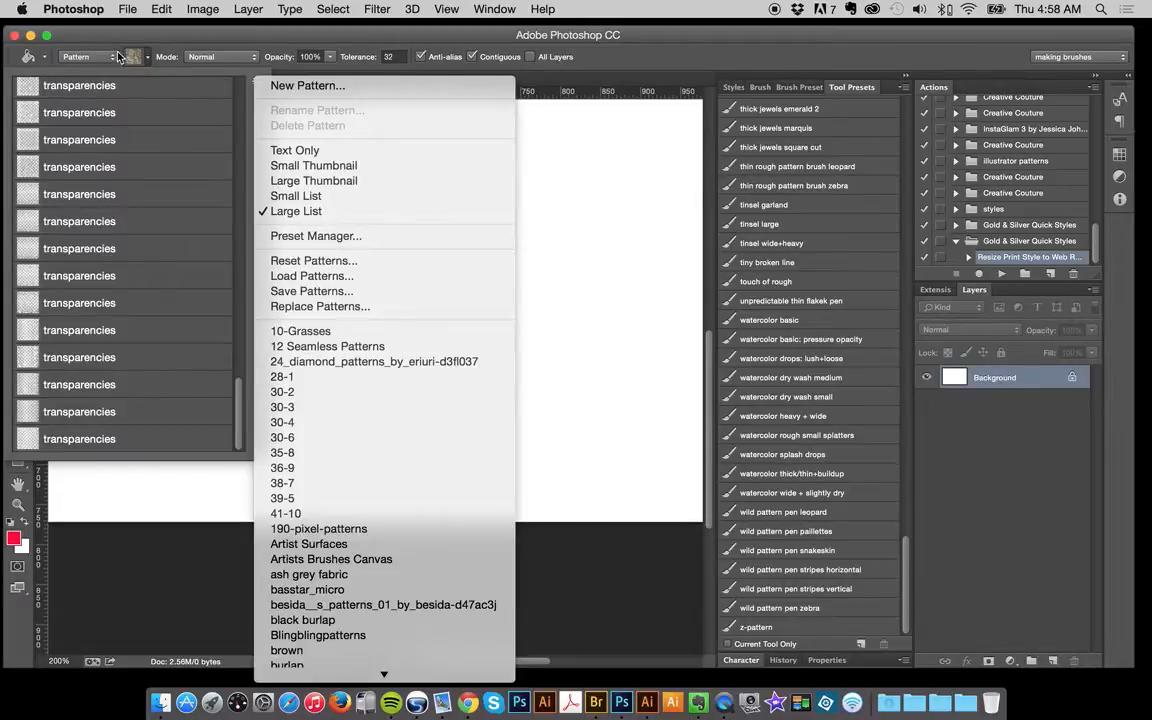
{"action": "left_click", "coordinate": [141, 68]}
{"action": "scroll", "coordinate": [180, 158], "scroll_direction": "up", "scroll_amount": 10}
{"action": "left_click", "coordinate": [139, 58]}
{"action": "scroll", "coordinate": [243, 197], "scroll_direction": "up", "scroll_amount": 8}
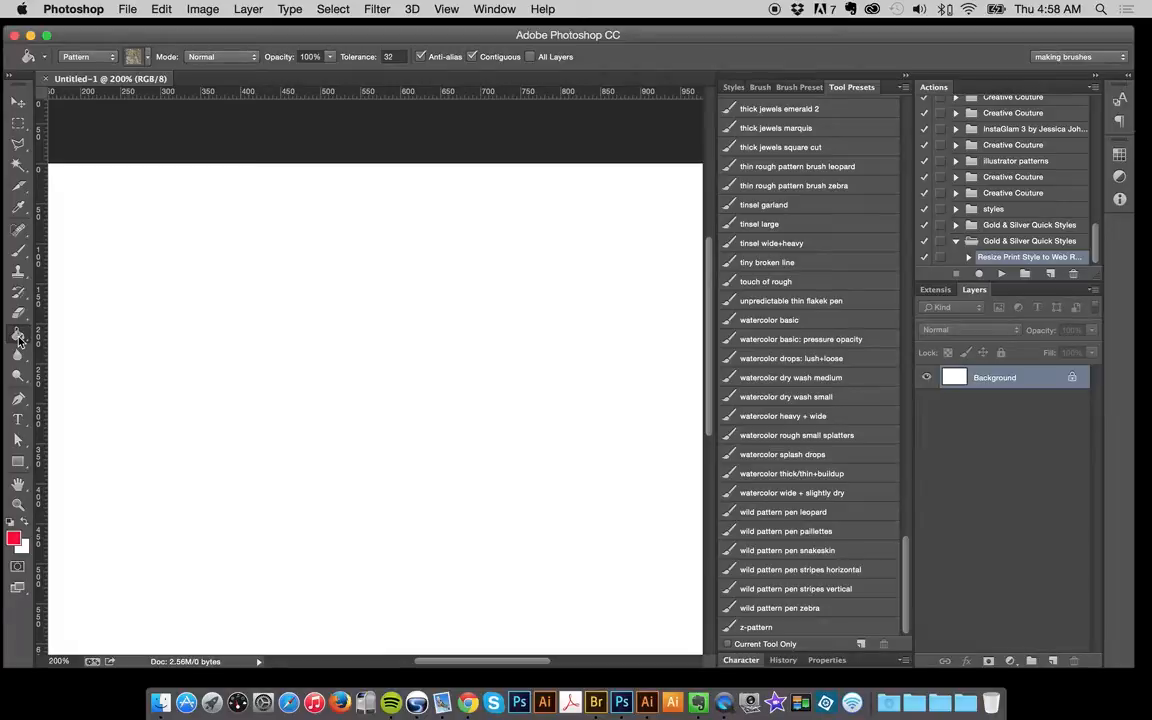
{"action": "mouse_move", "coordinate": [18, 340]}
{"action": "left_mouse_down"}
{"action": "mouse_move", "coordinate": [75, 330]}
{"action": "mouse_move", "coordinate": [41, 332]}
{"action": "mouse_move", "coordinate": [62, 344]}
{"action": "left_mouse_up"}
{"action": "left_click", "coordinate": [86, 45]}
{"action": "left_click", "coordinate": [80, 56]}
{"action": "left_click", "coordinate": [86, 67]}
Replace the current patterns with InstaGlam Patterns v3.pat from the InstaGlam-Brush-Studio folder inside Finals-InstaGlam in MyFiles.
{"action": "left_click", "coordinate": [137, 57]}
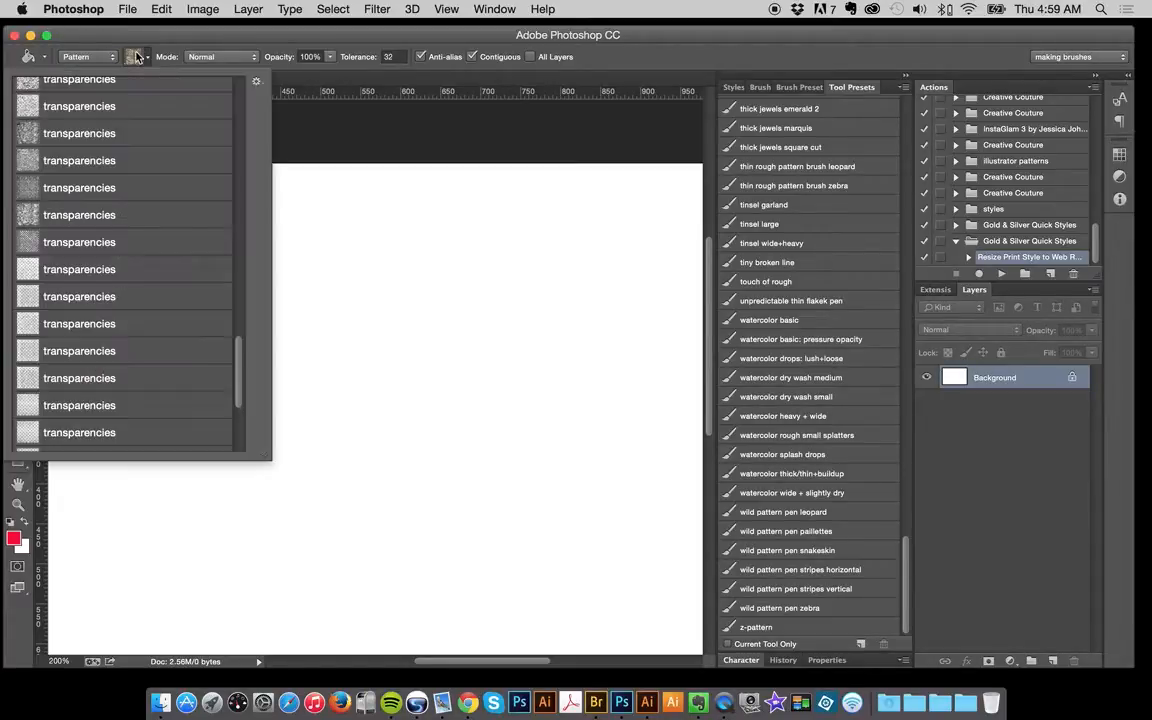
{"action": "left_click", "coordinate": [257, 84]}
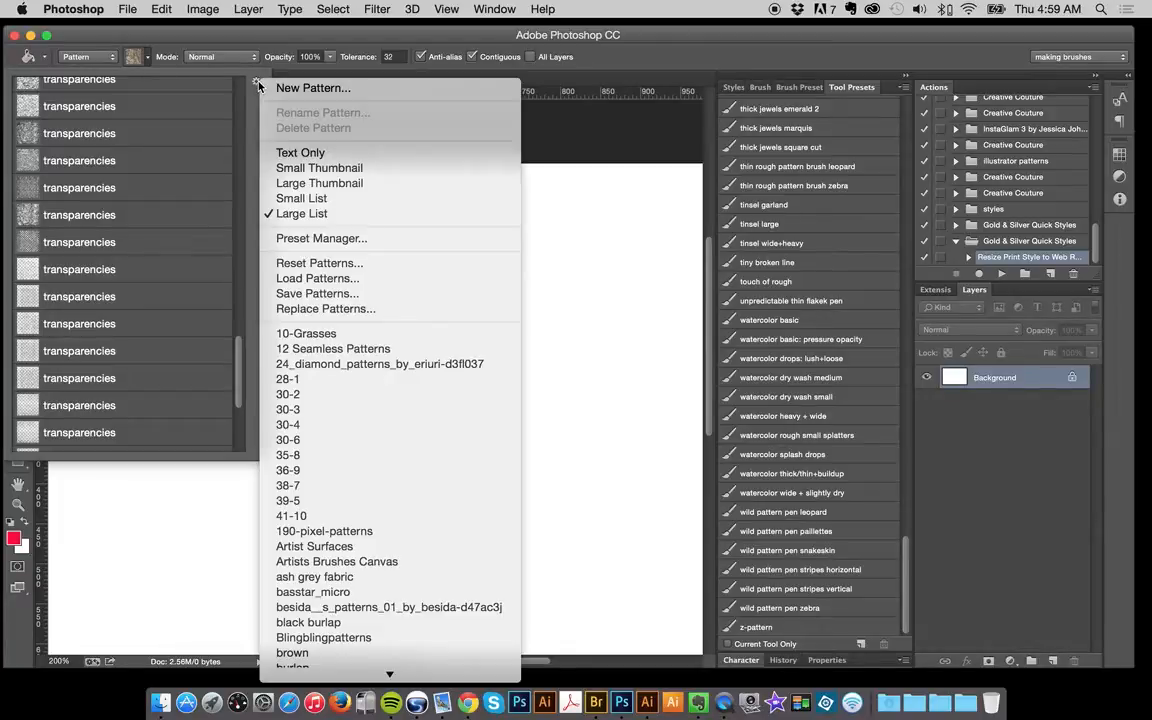
{"action": "left_click", "coordinate": [325, 310]}
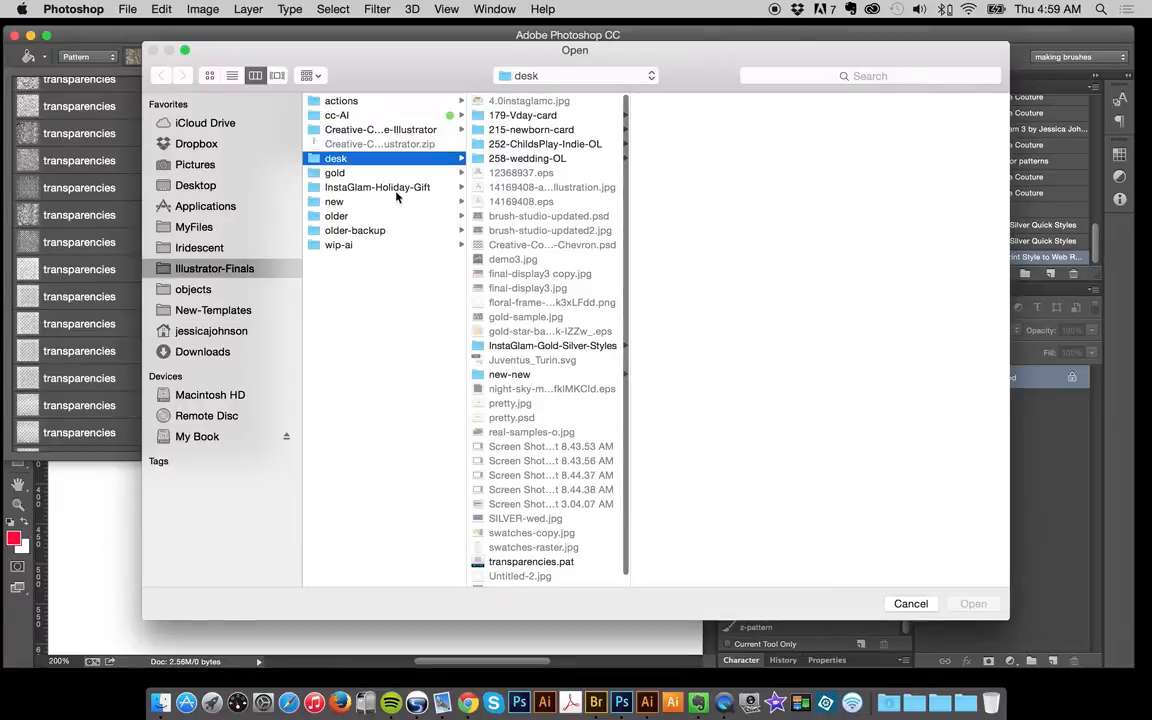
{"action": "left_click", "coordinate": [245, 229]}
{"action": "left_click", "coordinate": [388, 130]}
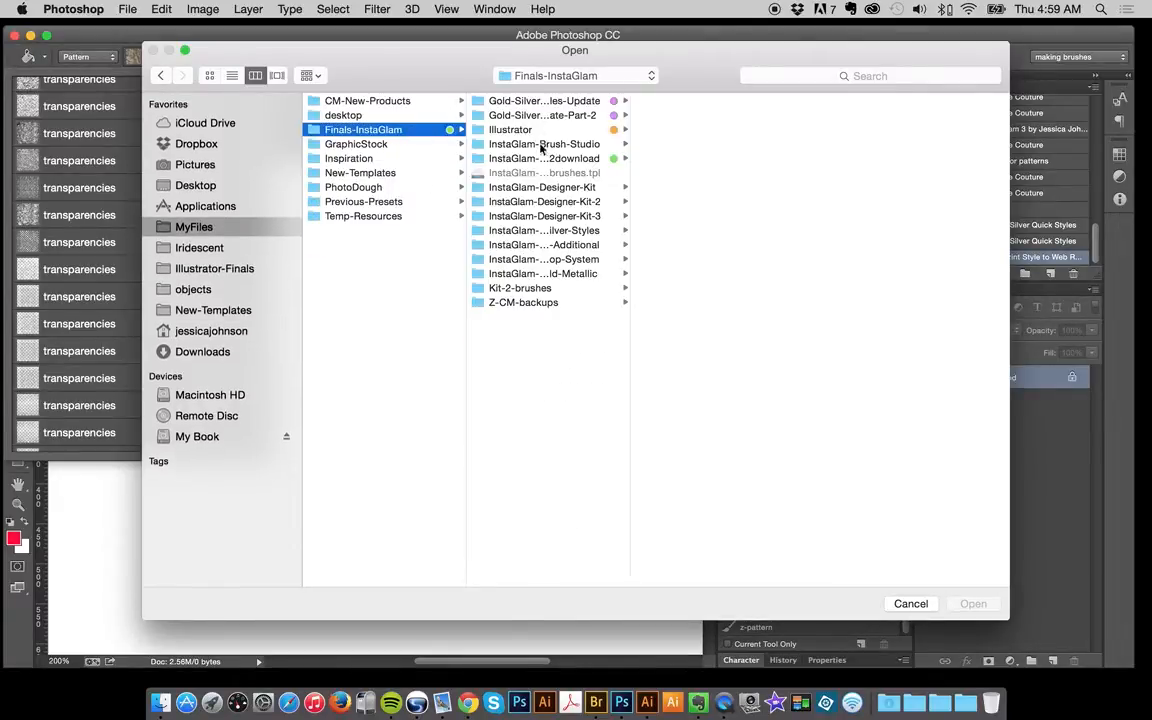
{"action": "left_click", "coordinate": [543, 145]}
{"action": "left_click", "coordinate": [715, 132]}
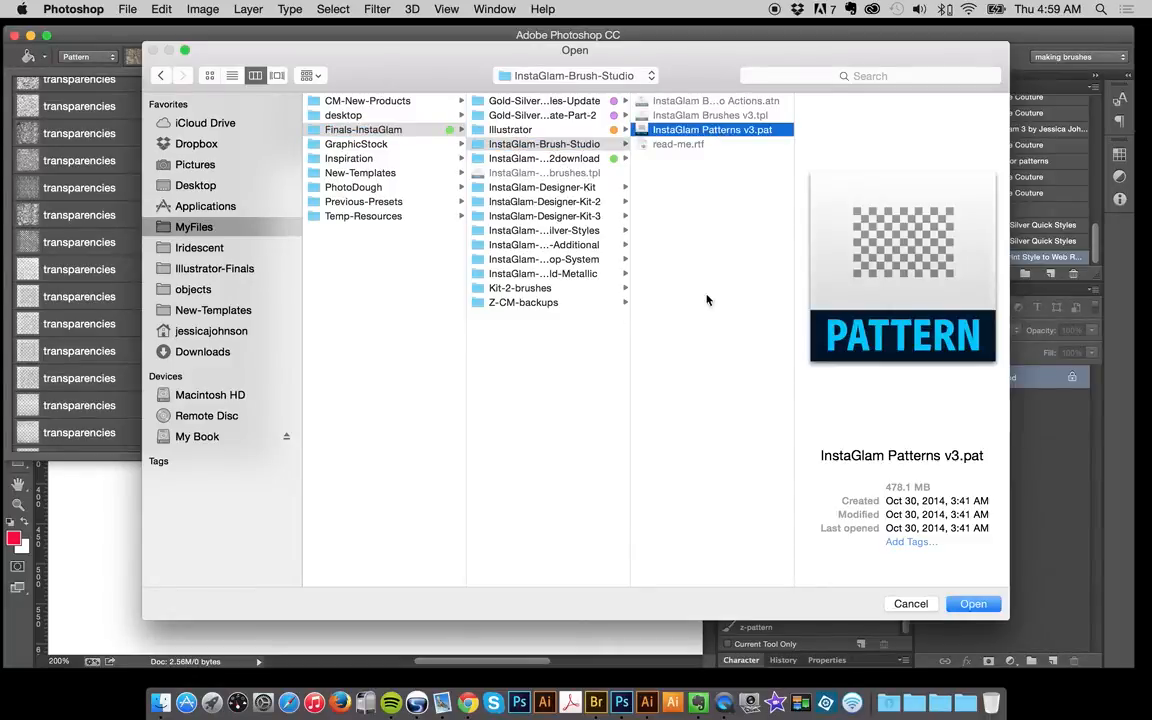
{"action": "left_click", "coordinate": [969, 606]}
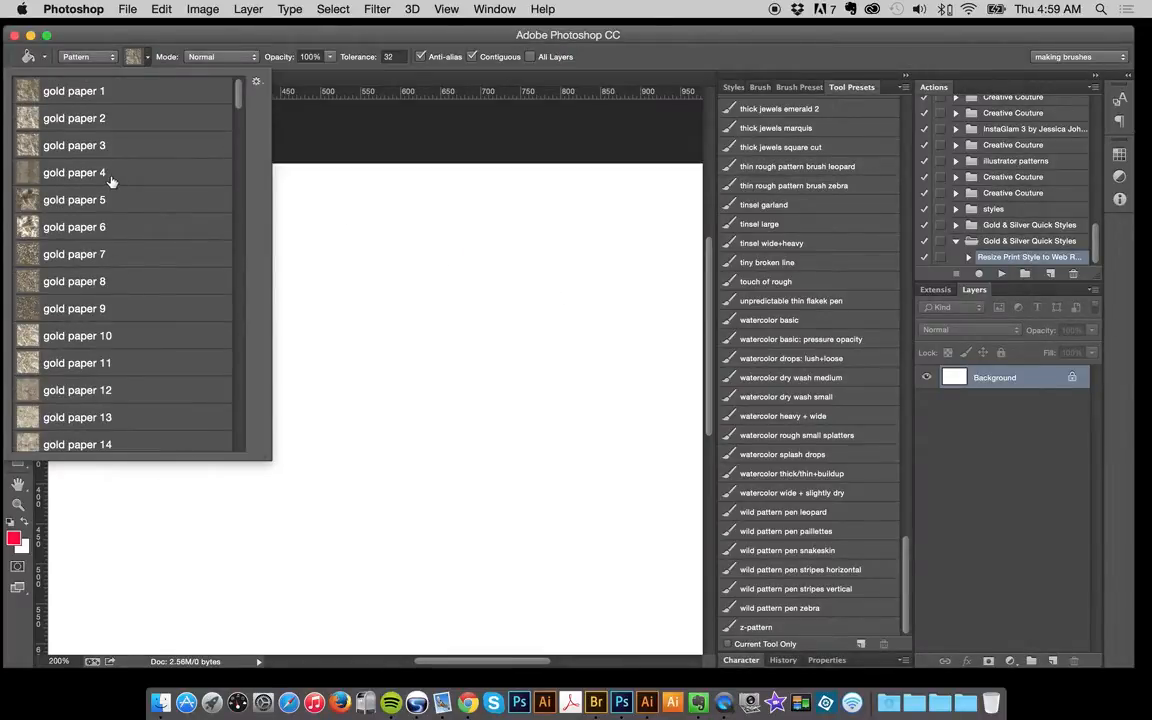
Look through the loaded pattern list, from the gold paper and leopard patterns to the stripes and pinstripes.
{"action": "scroll", "coordinate": [136, 165], "scroll_direction": "down", "scroll_amount": 12}
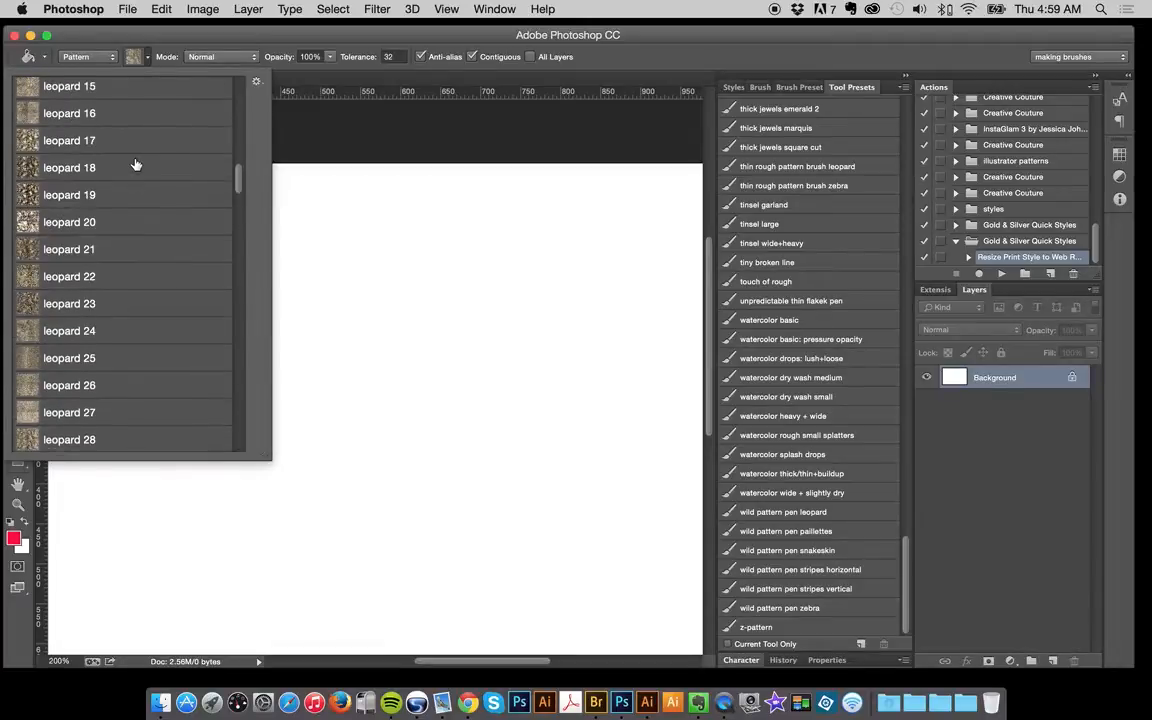
{"action": "scroll", "coordinate": [136, 165], "scroll_direction": "down", "scroll_amount": 20}
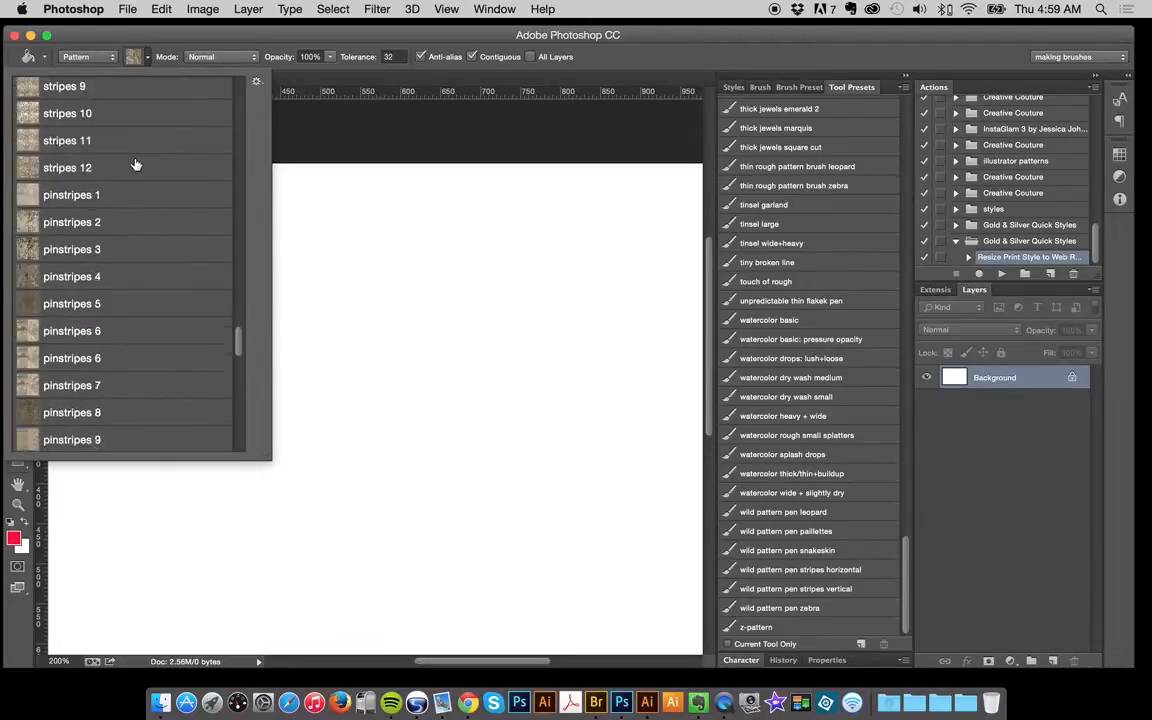
{"action": "scroll", "coordinate": [136, 165], "scroll_direction": "down", "scroll_amount": 3}
{"action": "left_click", "coordinate": [141, 57]}
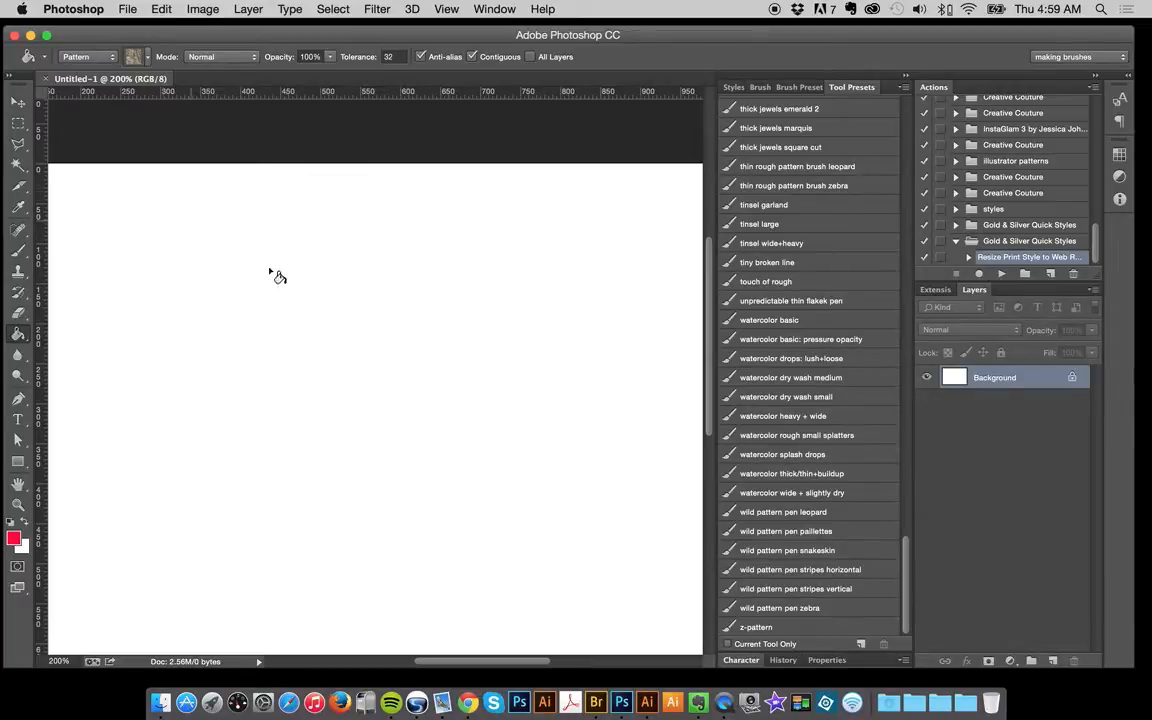
Make sure the Tool Presets panel is shown and look at its brush preset list.
{"action": "scroll", "coordinate": [334, 296], "scroll_direction": "down", "scroll_amount": 3}
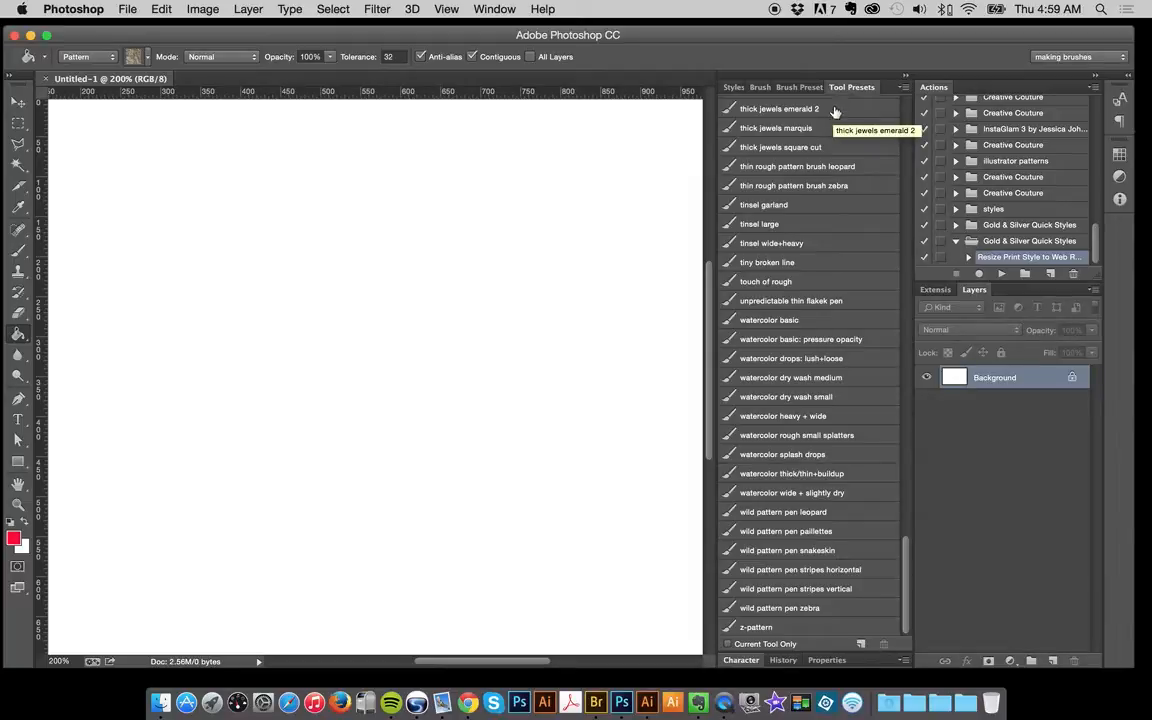
{"action": "scroll", "coordinate": [841, 220], "scroll_direction": "up", "scroll_amount": 15}
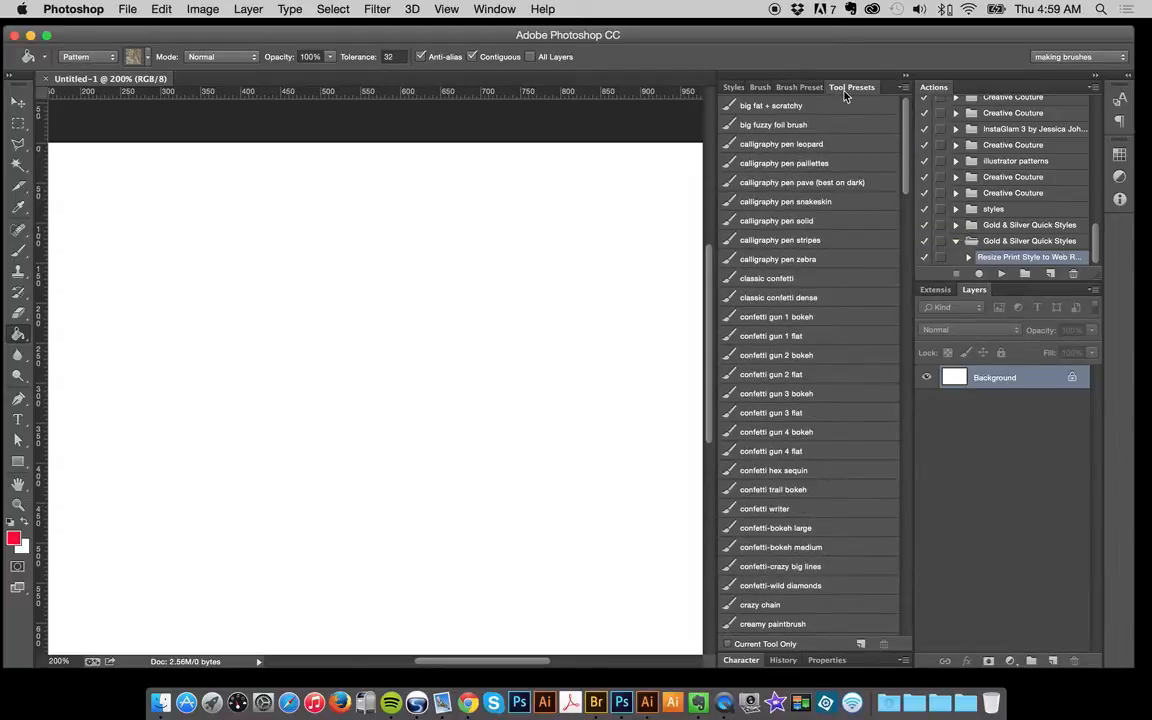
{"action": "scroll", "coordinate": [605, 350], "scroll_direction": "down", "scroll_amount": 2}
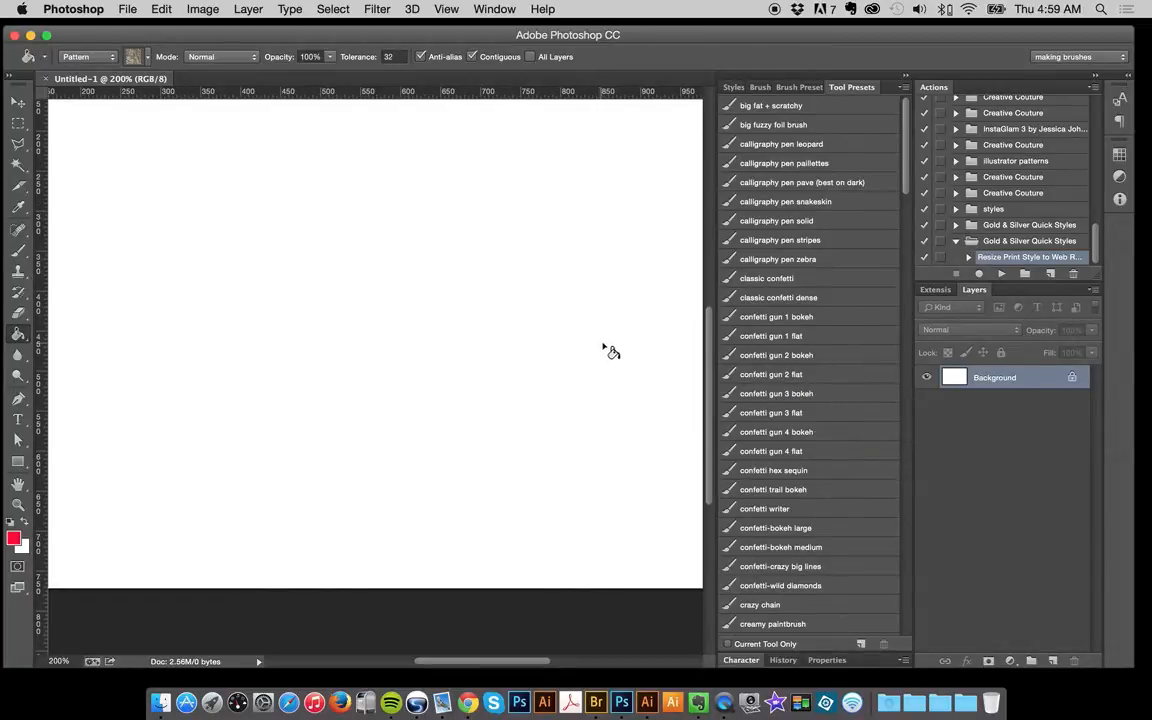
{"action": "left_click", "coordinate": [492, 9]}
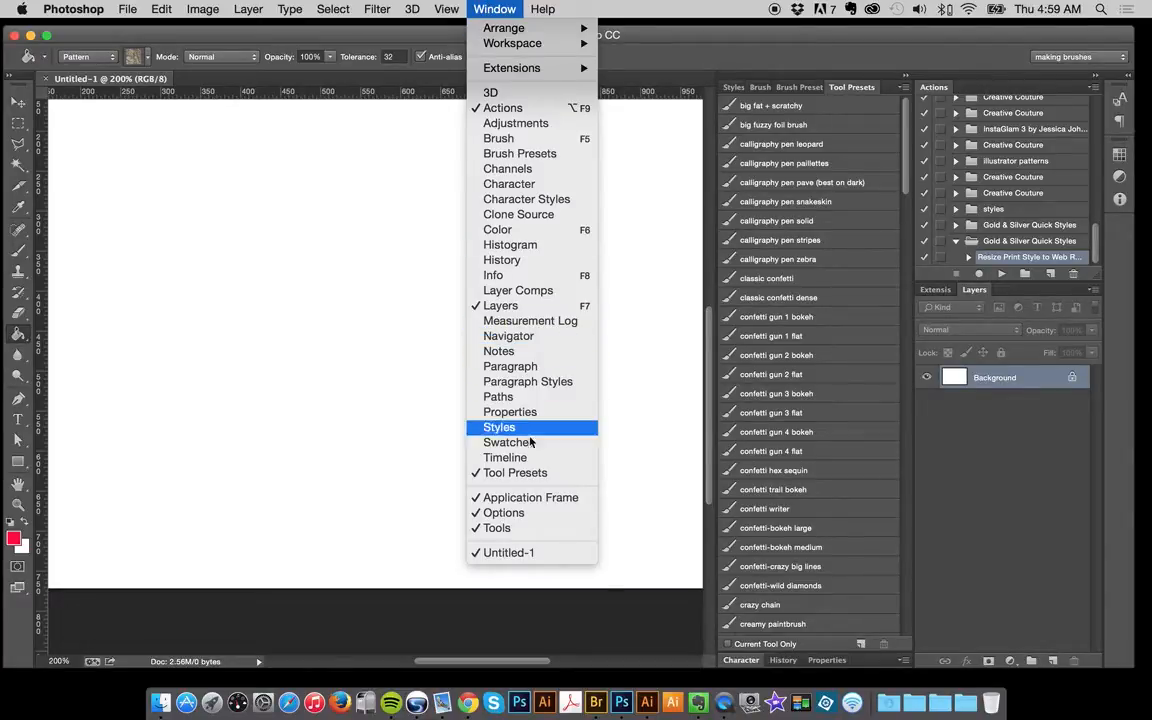
{"action": "left_click", "coordinate": [519, 474]}
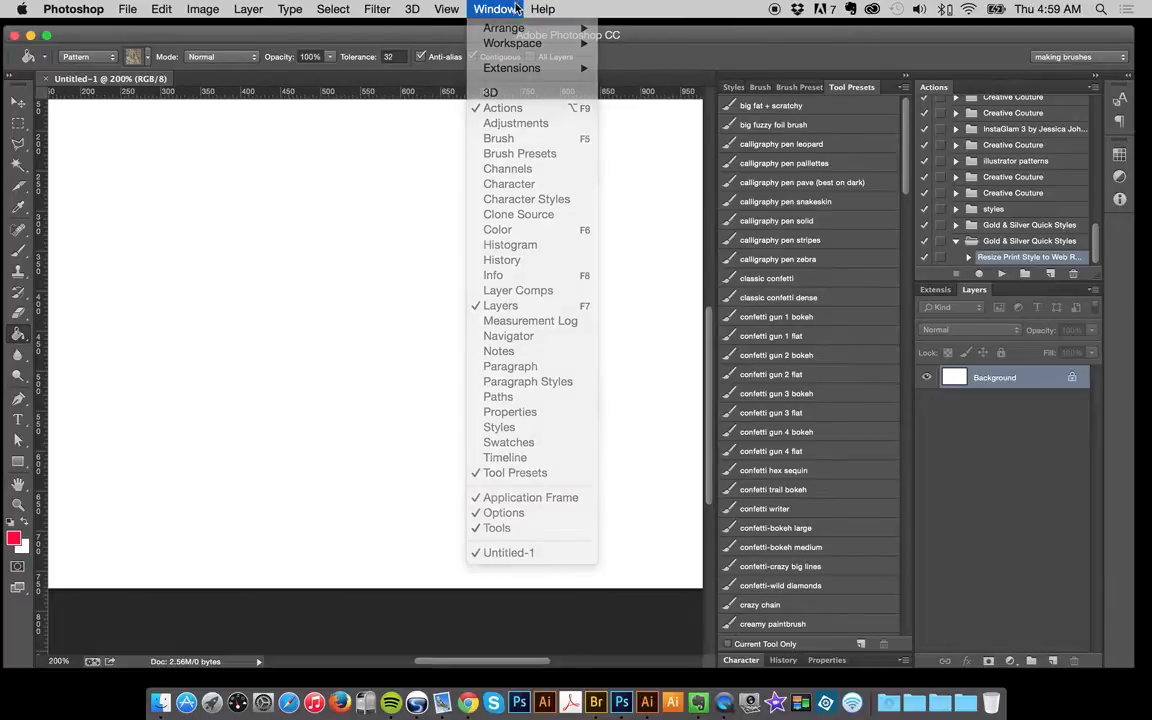
Switch to the Brush tool and list the tool presets of all tools, with Current Tool Only turned off.
{"action": "left_click", "coordinate": [729, 644]}
{"action": "left_click", "coordinate": [730, 645]}
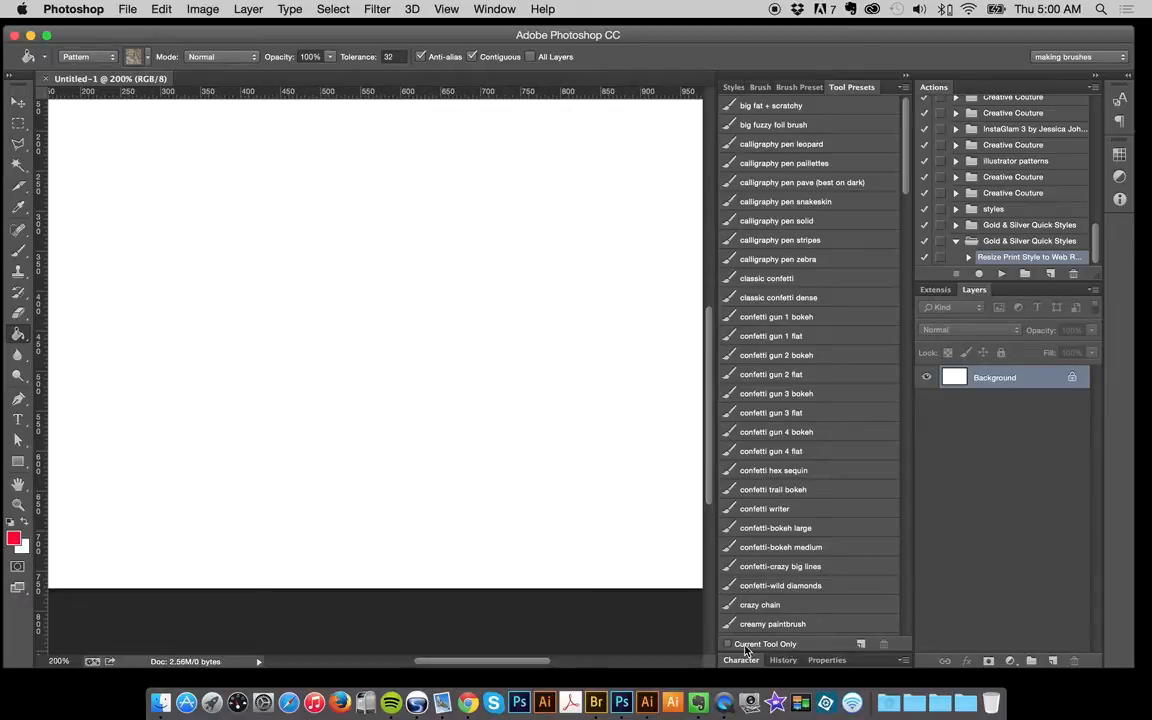
{"action": "left_click", "coordinate": [744, 647]}
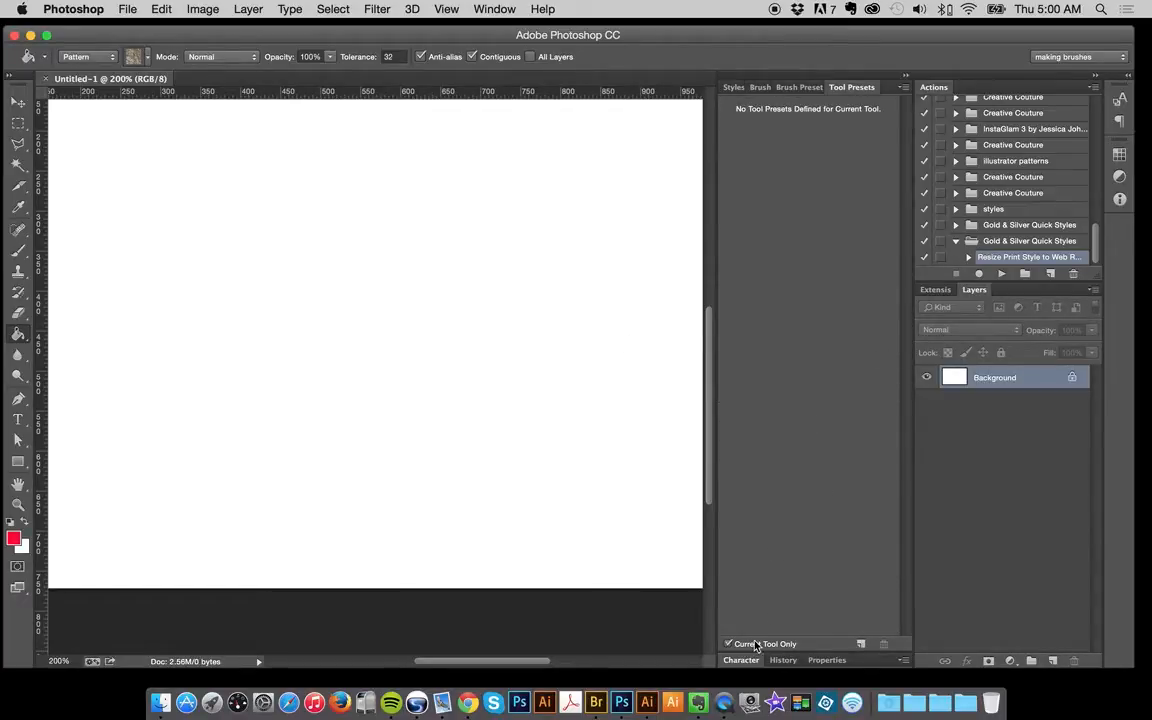
{"action": "left_click", "coordinate": [18, 250]}
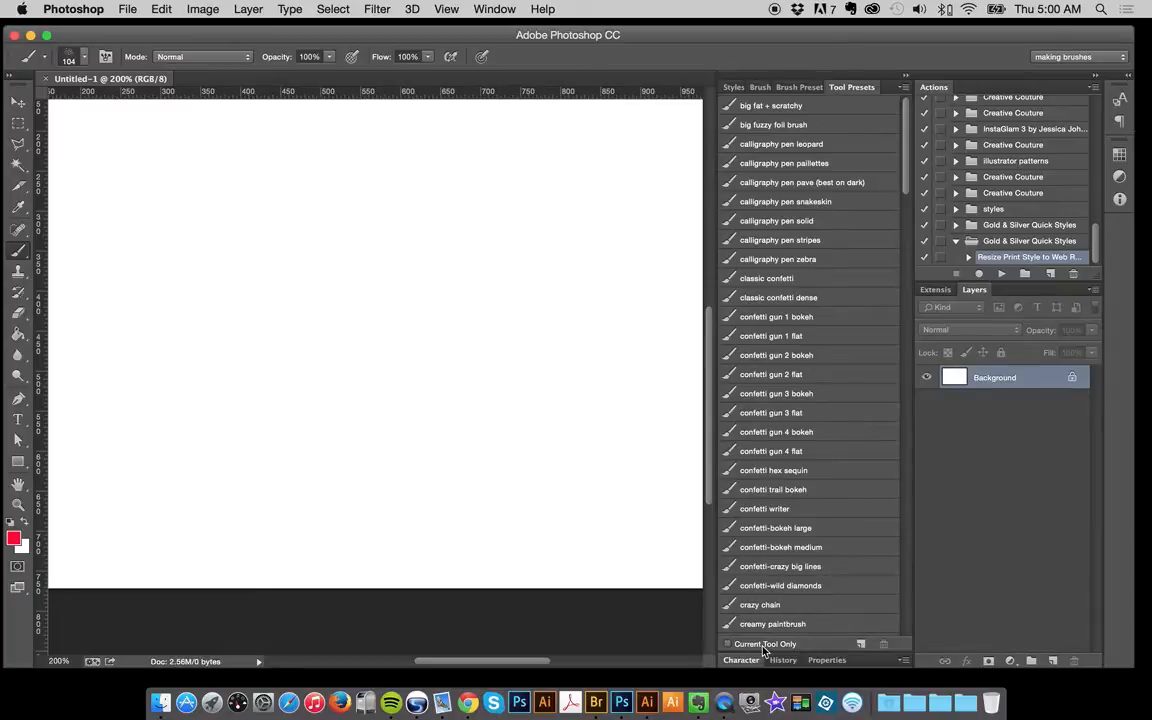
{"action": "left_click", "coordinate": [905, 90]}
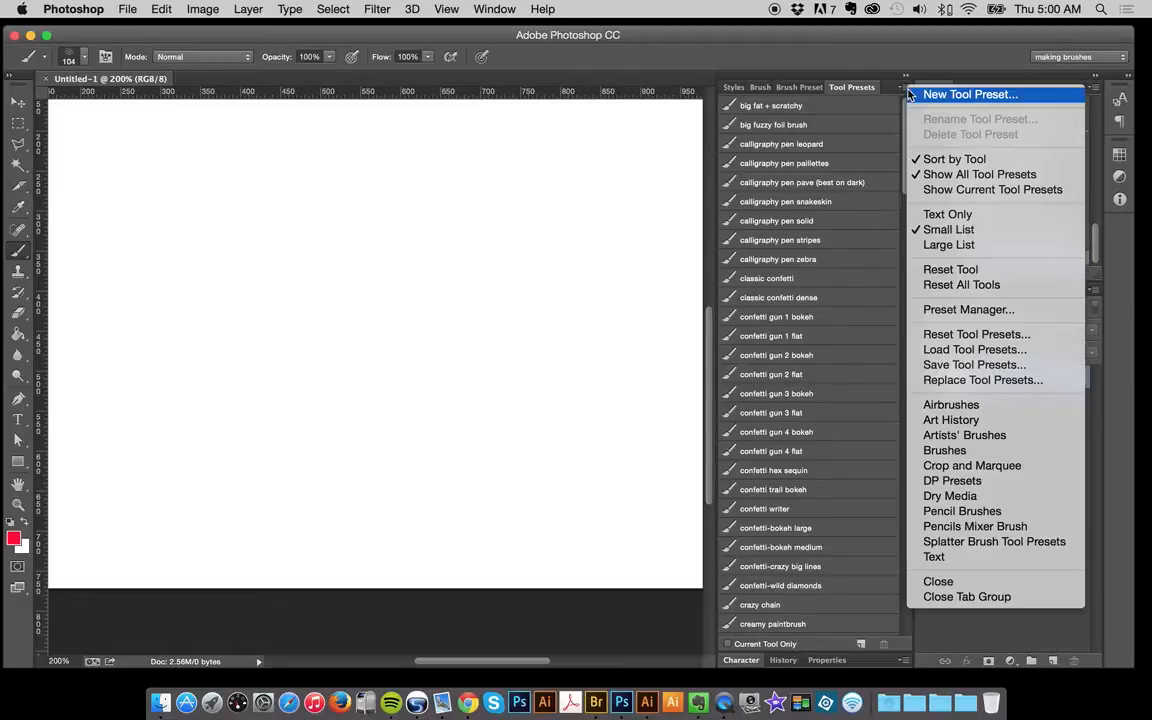
{"action": "left_click", "coordinate": [962, 381]}
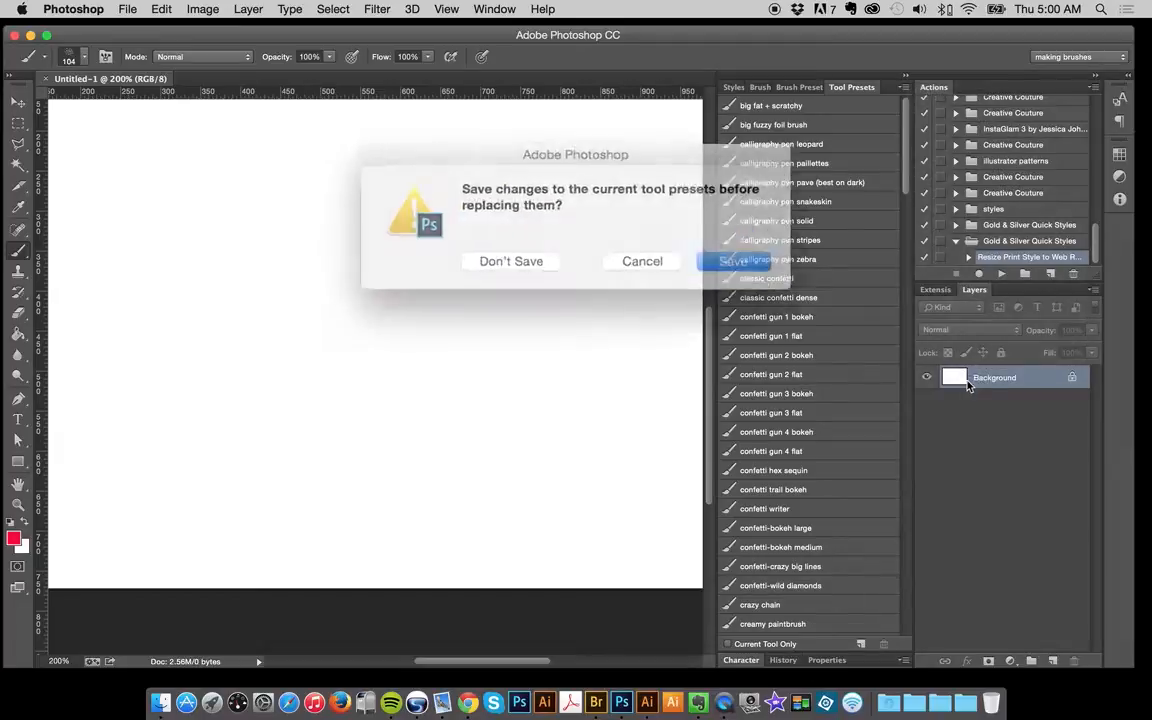
{"action": "left_click", "coordinate": [638, 256]}
Replace the current tool presets, without saving them, with InstaGlam Brushes v3.tpl from InstaGlam-Brush-Studio inside Finals-InstaGlam in MyFiles.
{"action": "scroll", "coordinate": [836, 232], "scroll_direction": "down", "scroll_amount": 15}
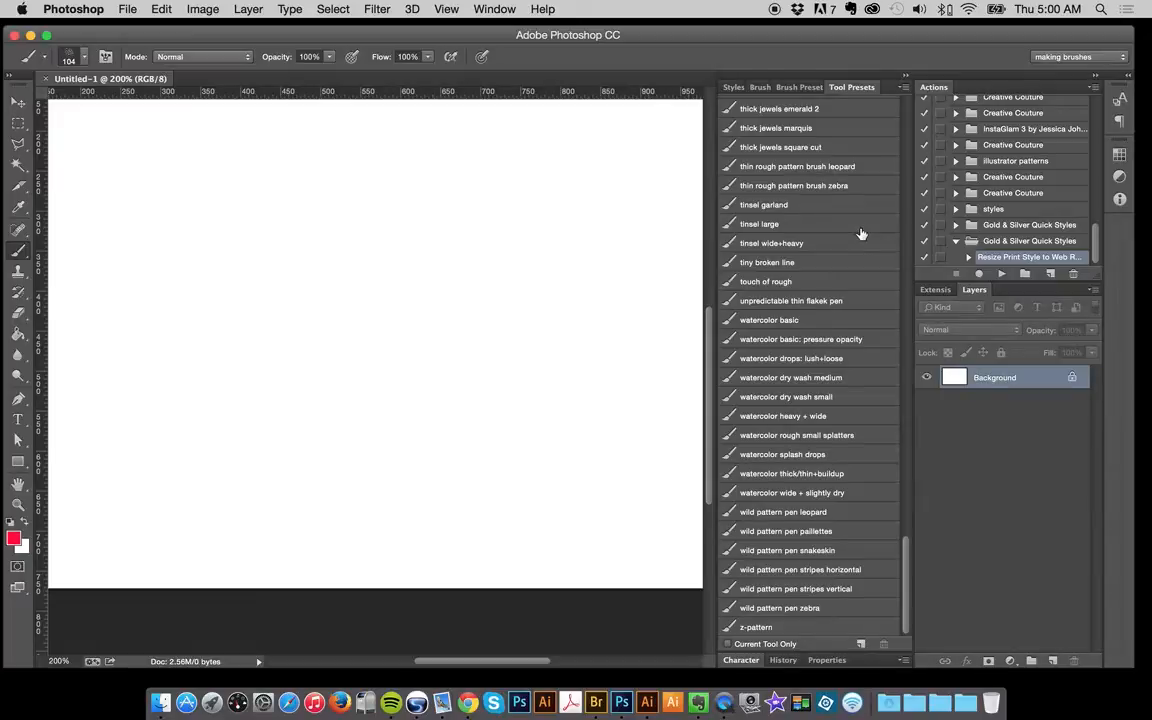
{"action": "scroll", "coordinate": [860, 234], "scroll_direction": "up", "scroll_amount": 10}
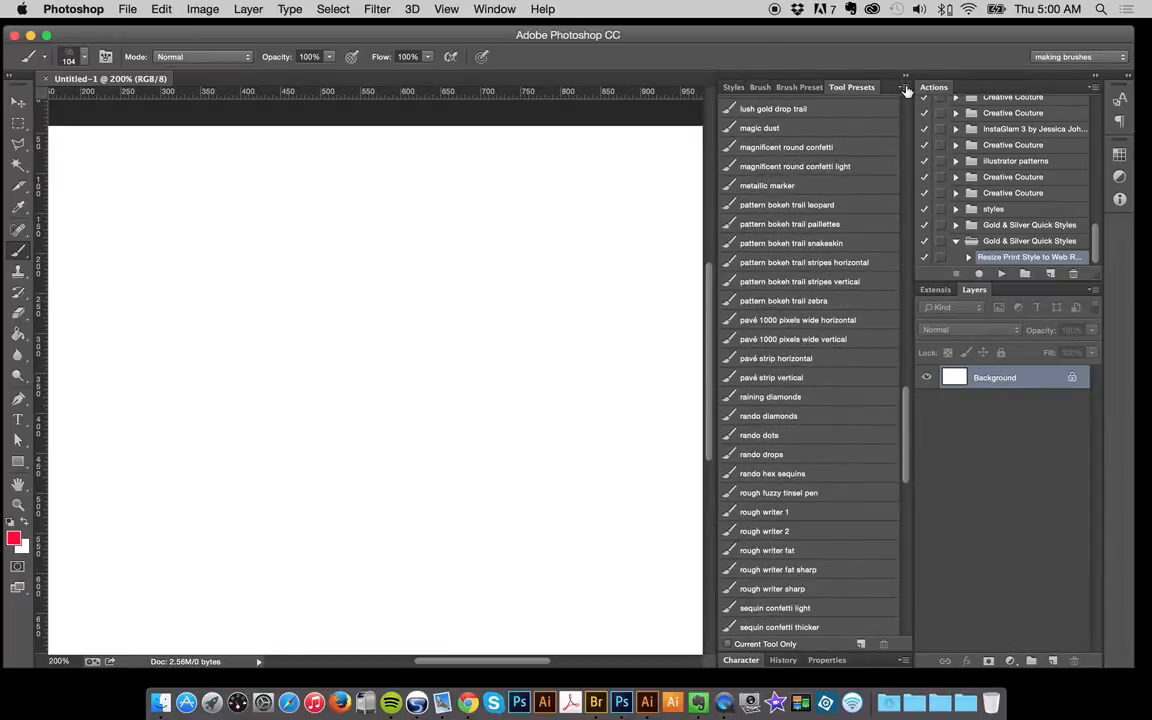
{"action": "left_click", "coordinate": [904, 87]}
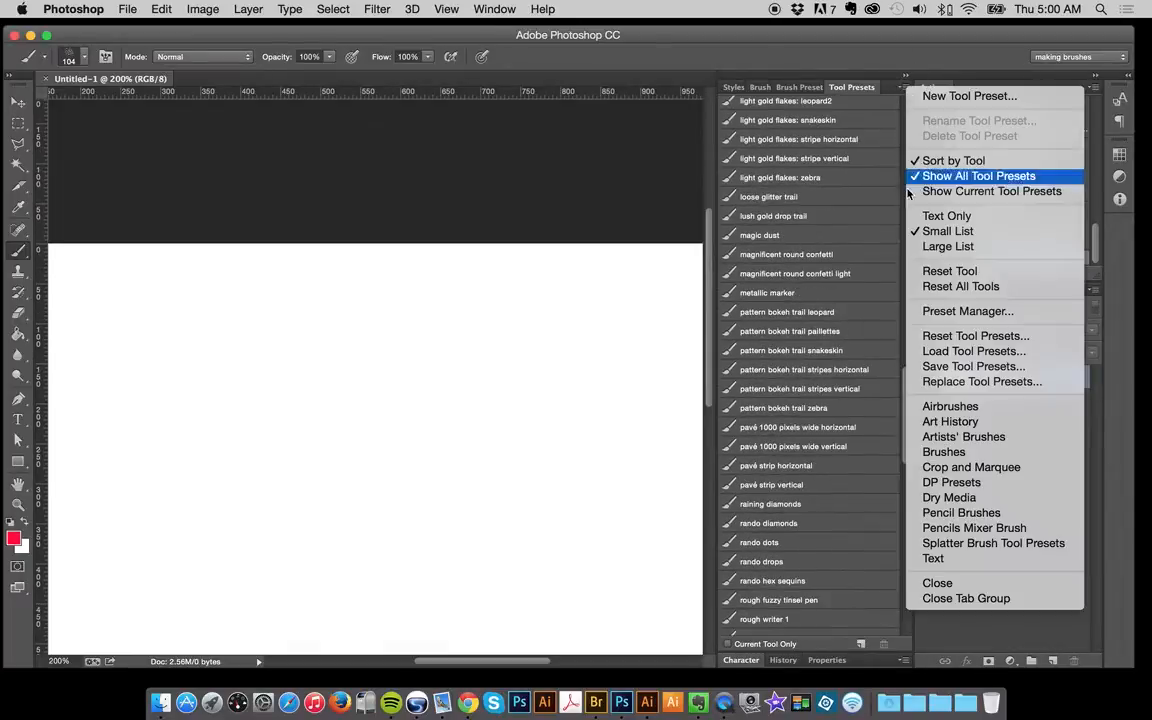
{"action": "left_click", "coordinate": [950, 381]}
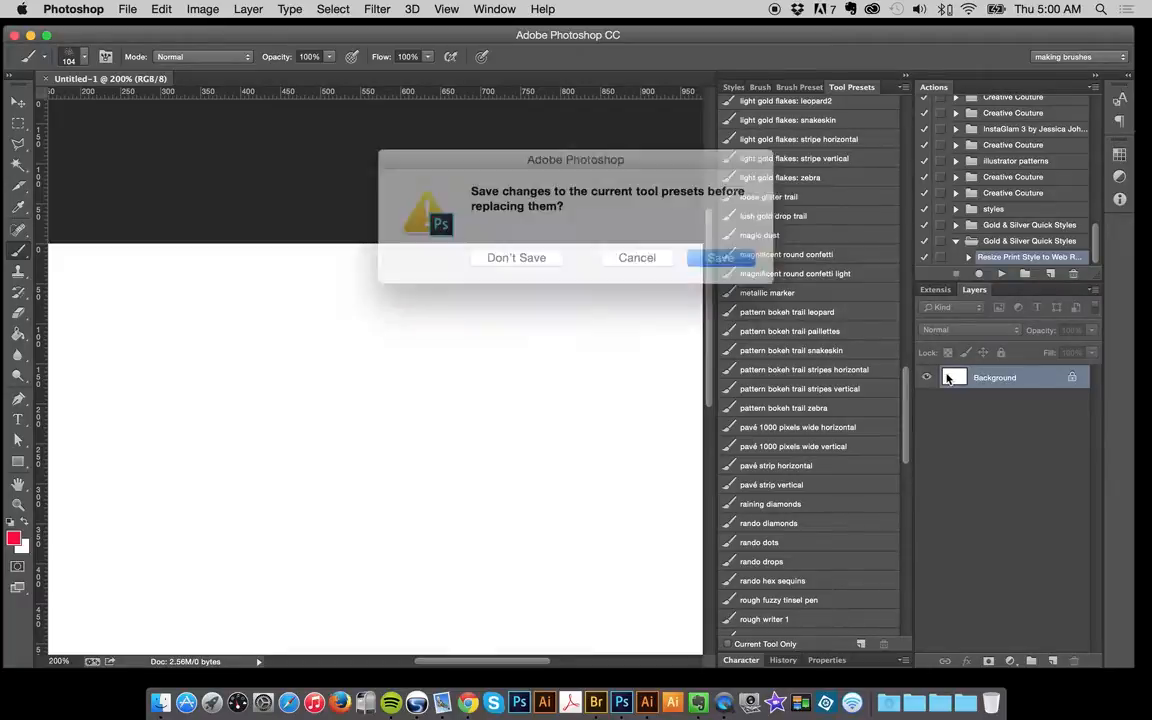
{"action": "left_click", "coordinate": [533, 257]}
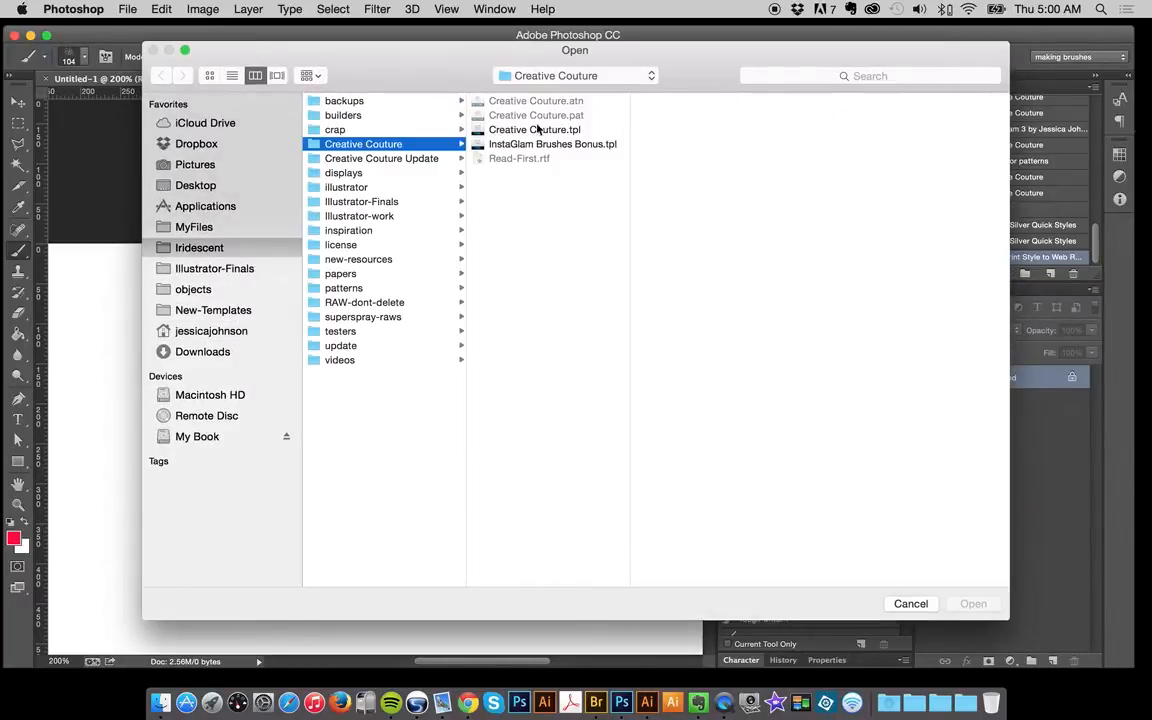
{"action": "left_click", "coordinate": [200, 227]}
{"action": "left_click", "coordinate": [340, 129]}
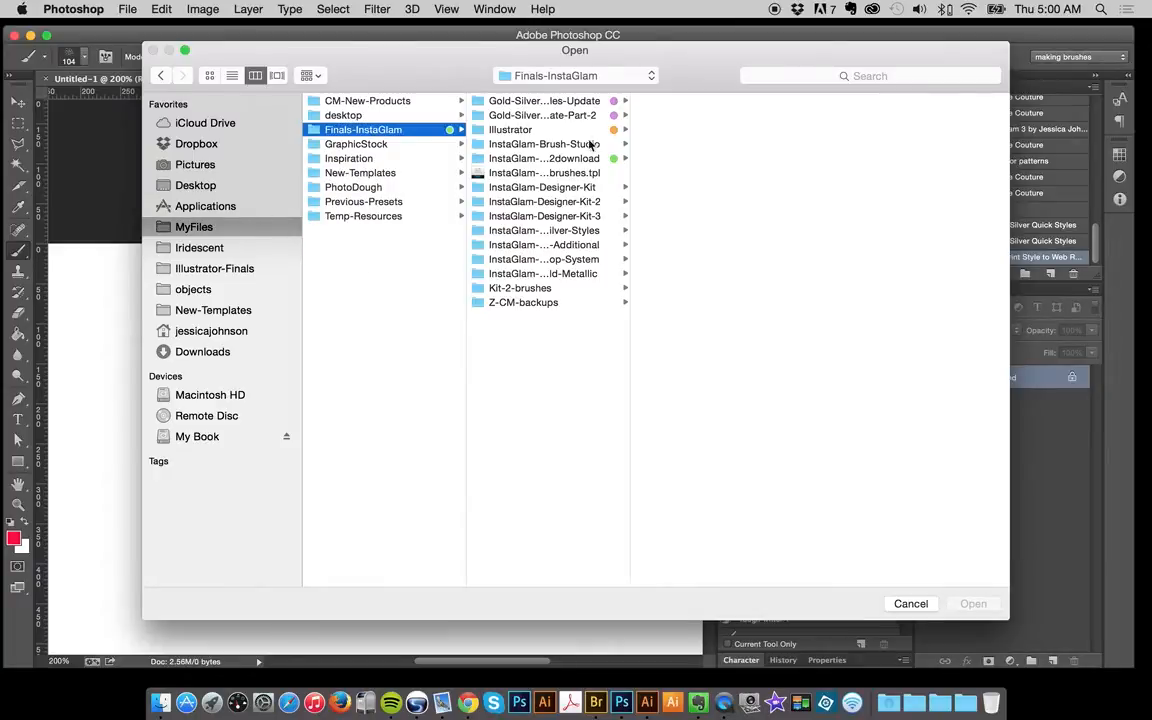
{"action": "left_click", "coordinate": [530, 143]}
{"action": "left_click", "coordinate": [660, 115]}
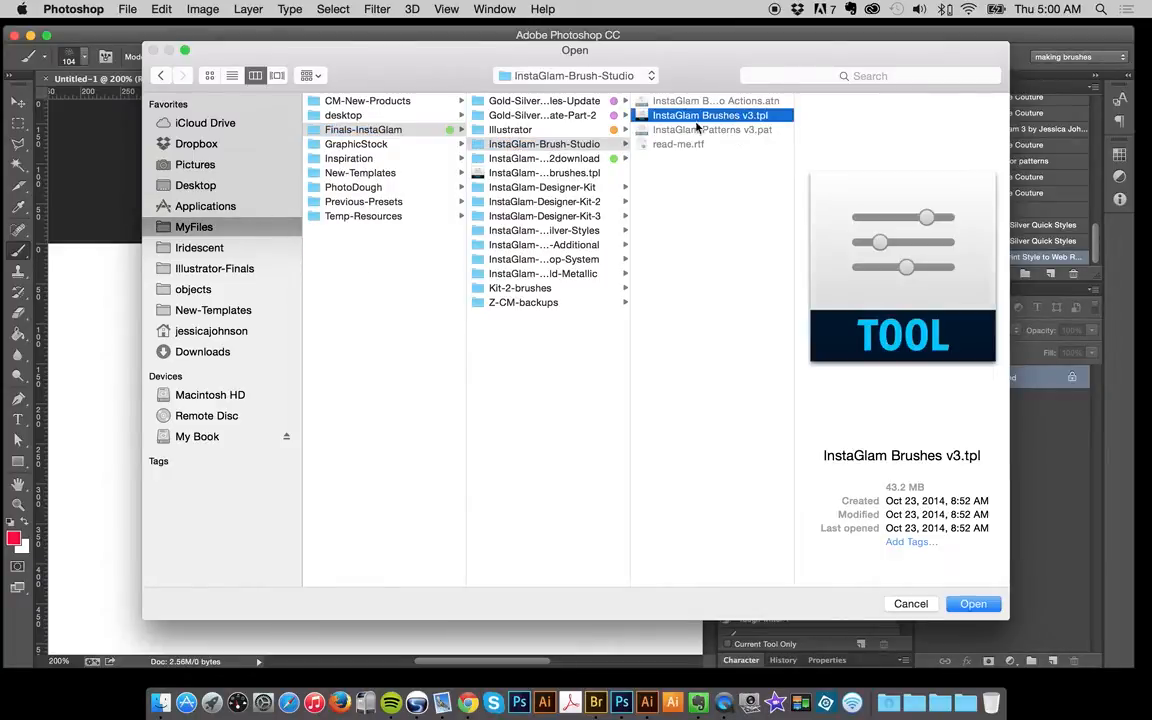
{"action": "left_click", "coordinate": [967, 604]}
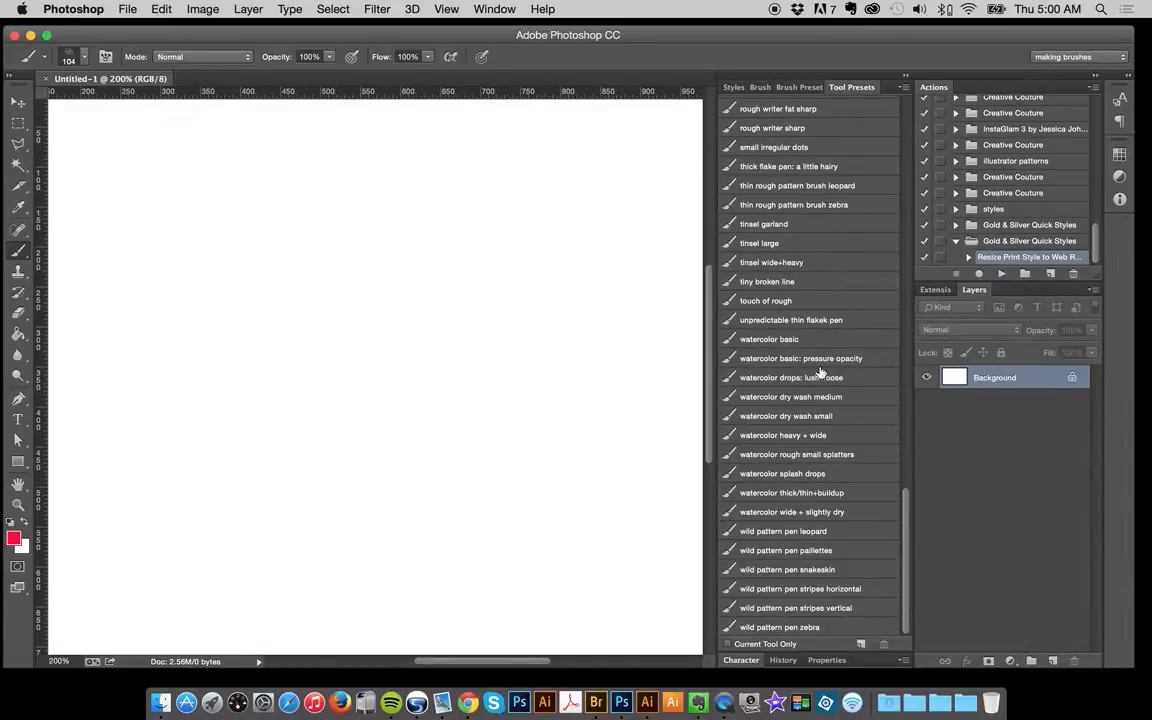
Look through the loaded brush presets, switch their list to Text Only and return it to Small List.
{"action": "scroll", "coordinate": [817, 370], "scroll_direction": "up", "scroll_amount": 15}
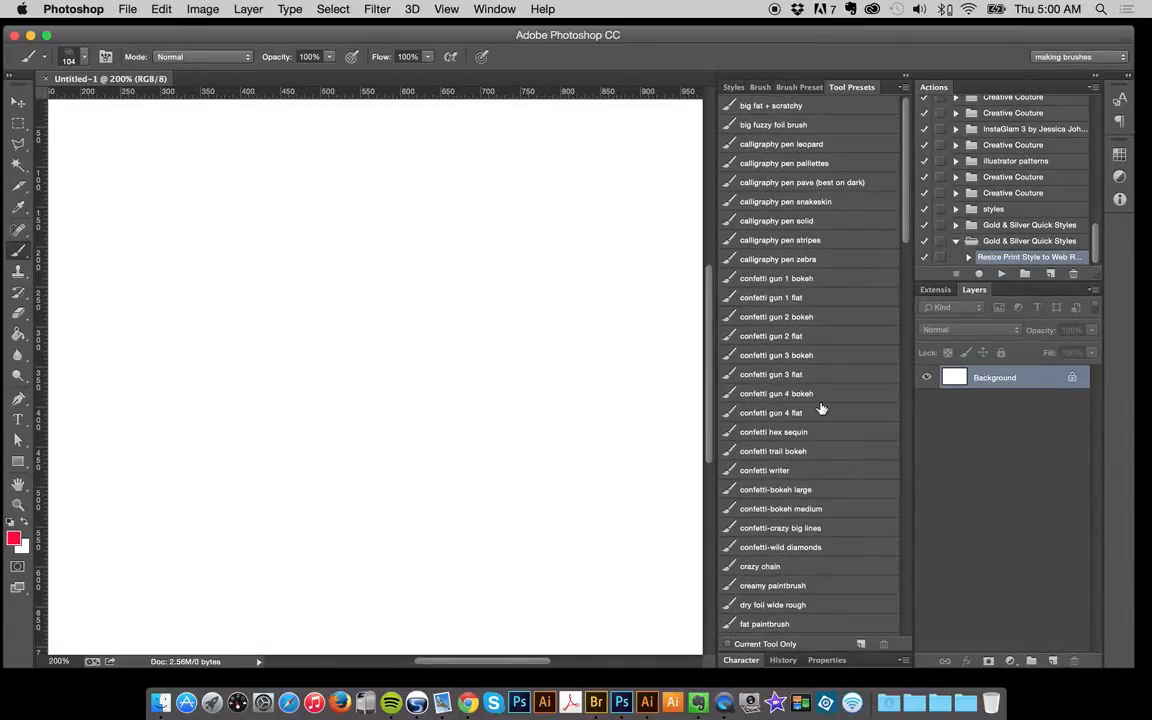
{"action": "scroll", "coordinate": [820, 405], "scroll_direction": "down", "scroll_amount": 4}
{"action": "scroll", "coordinate": [820, 407], "scroll_direction": "down", "scroll_amount": 10}
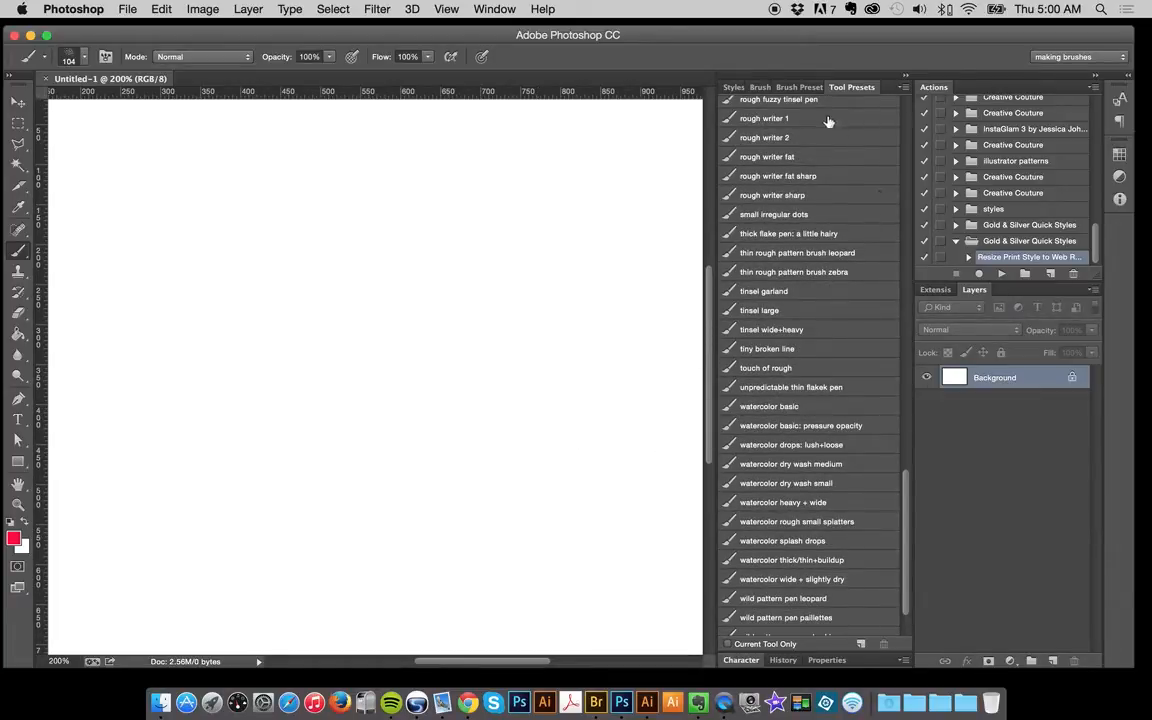
{"action": "left_click", "coordinate": [903, 89]}
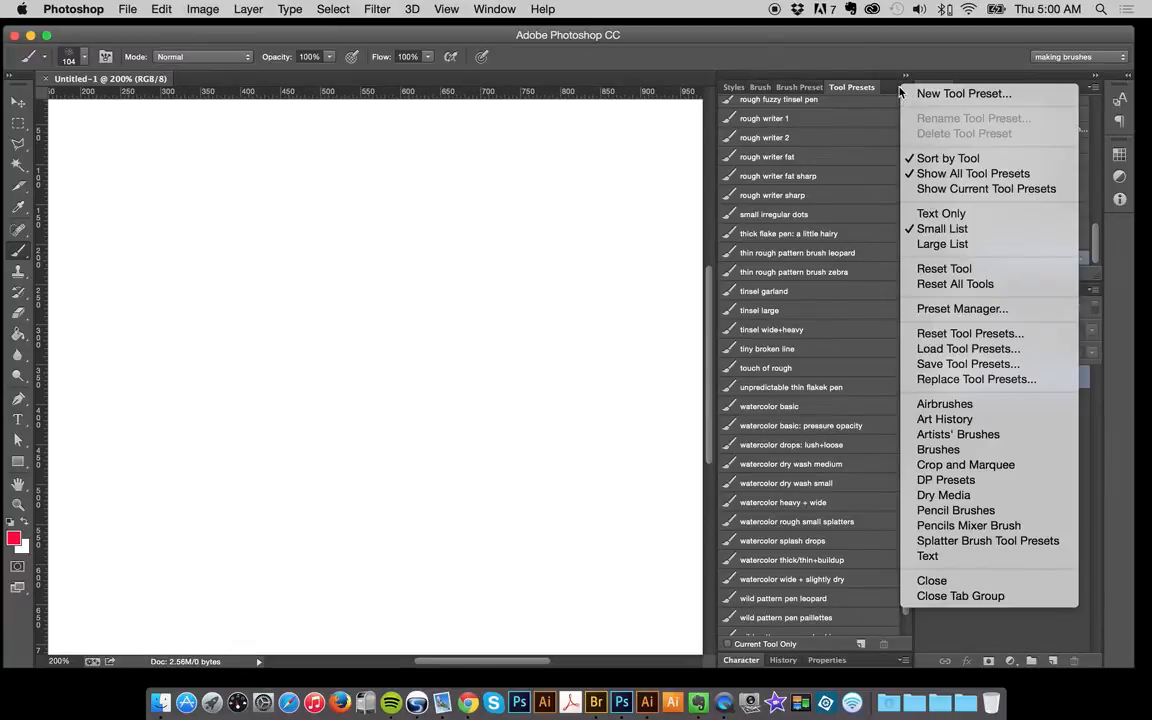
{"action": "left_click", "coordinate": [935, 213]}
{"action": "left_click", "coordinate": [905, 90]}
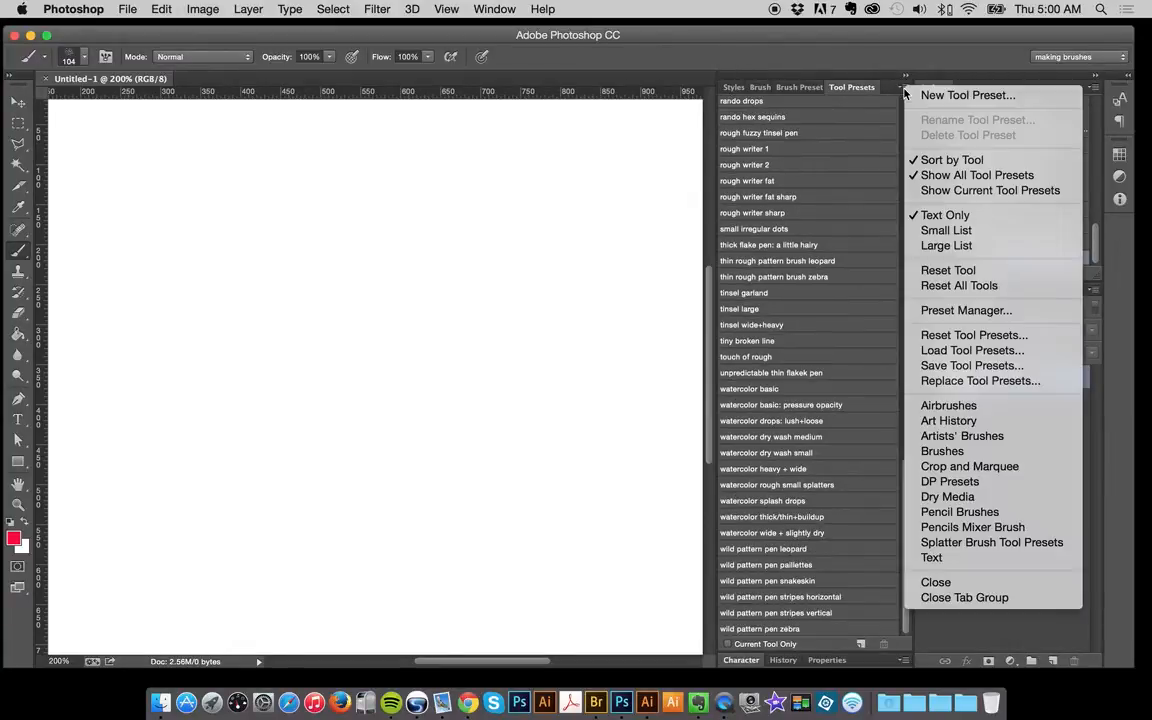
{"action": "left_click", "coordinate": [945, 230]}
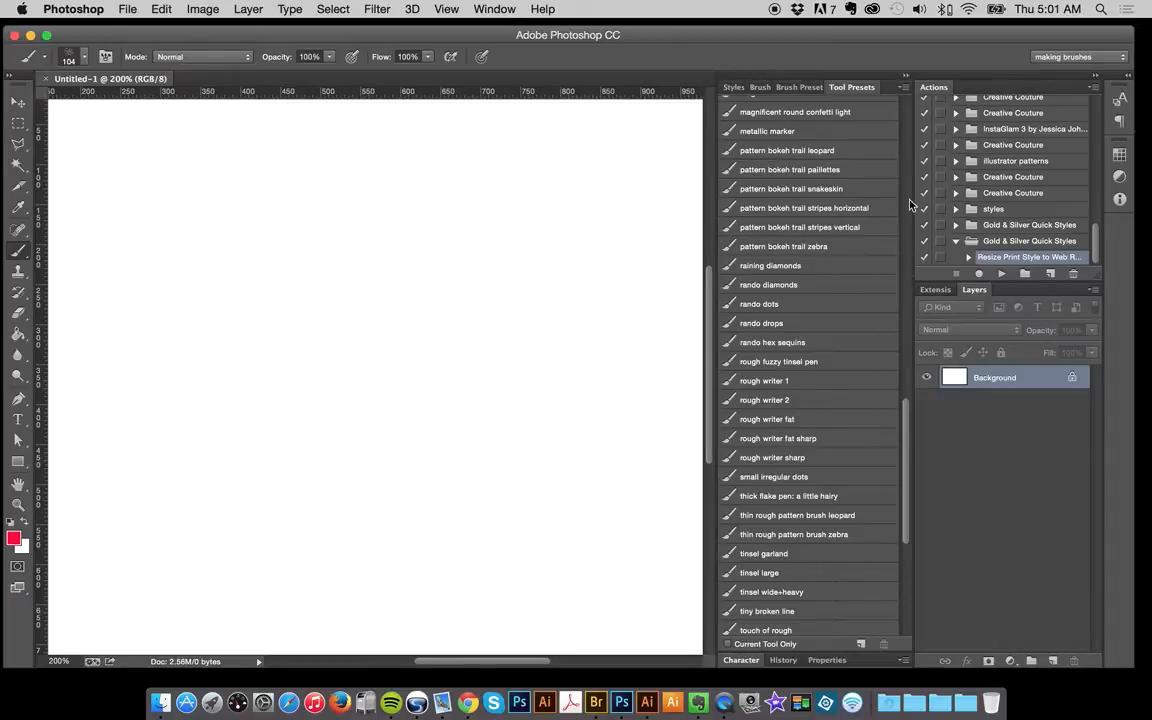
Collapse the last Gold & Silver Quick Styles action set and check that the Actions panel is enabled.
{"action": "scroll", "coordinate": [898, 247], "scroll_direction": "up", "scroll_amount": 10}
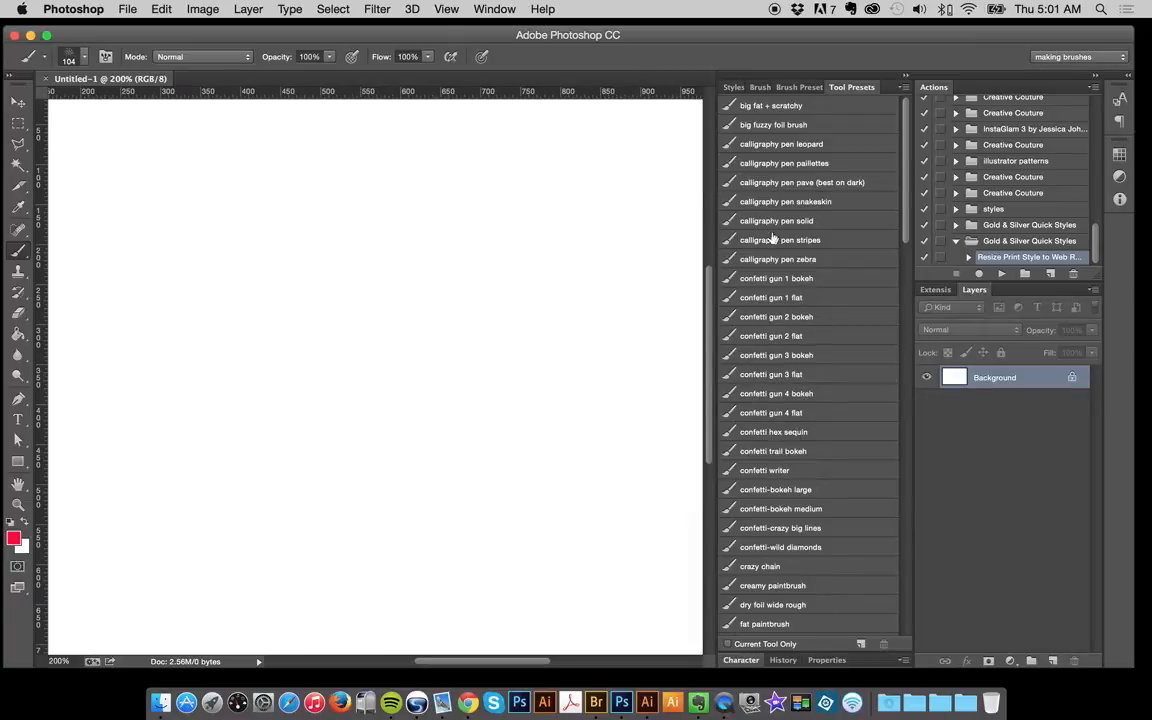
{"action": "scroll", "coordinate": [805, 310], "scroll_direction": "down", "scroll_amount": 6}
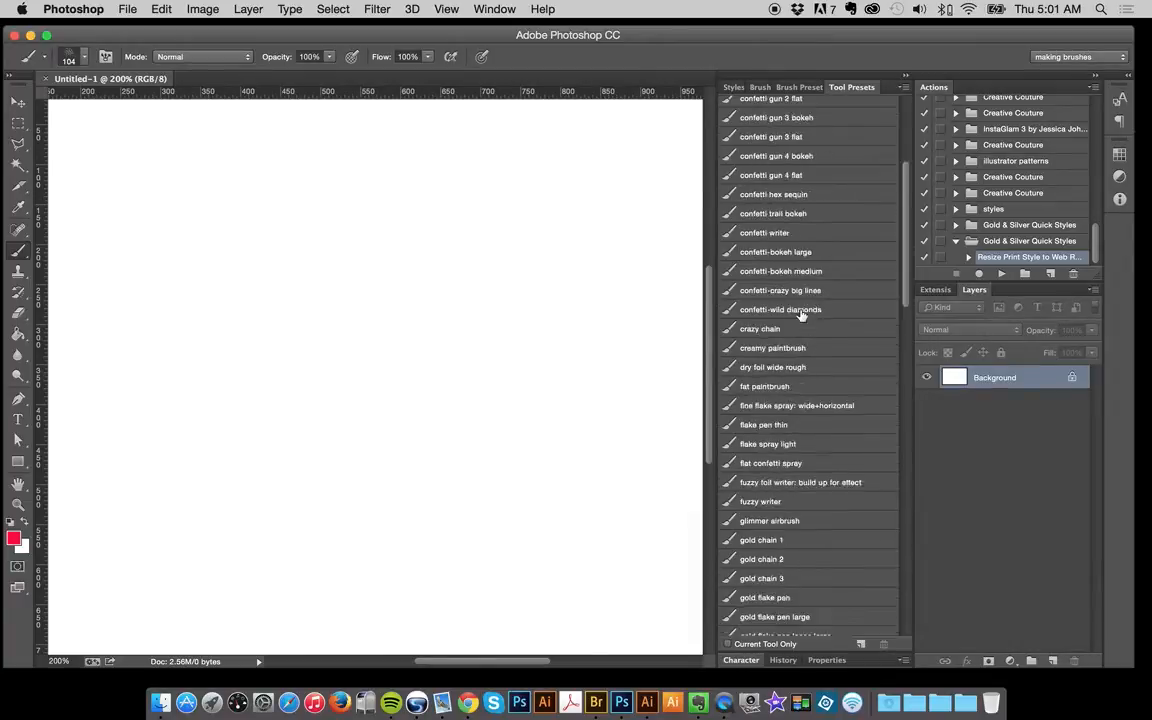
{"action": "scroll", "coordinate": [800, 340], "scroll_direction": "down", "scroll_amount": 3}
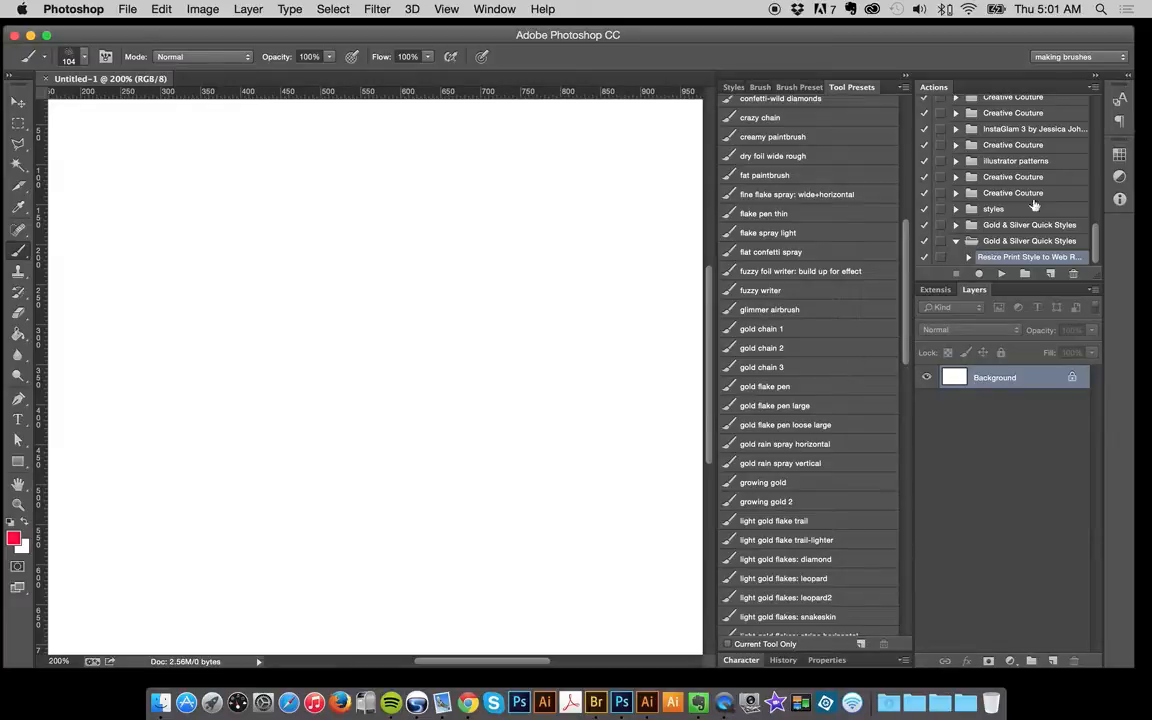
{"action": "left_click", "coordinate": [962, 243]}
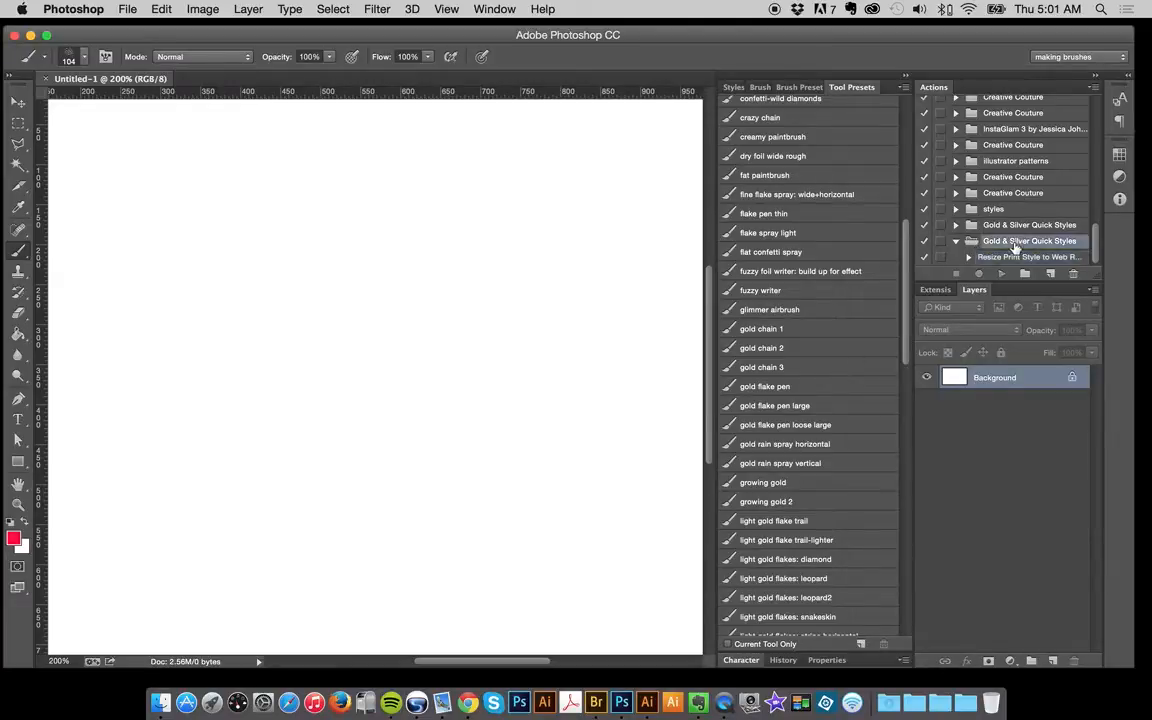
{"action": "left_click", "coordinate": [959, 244]}
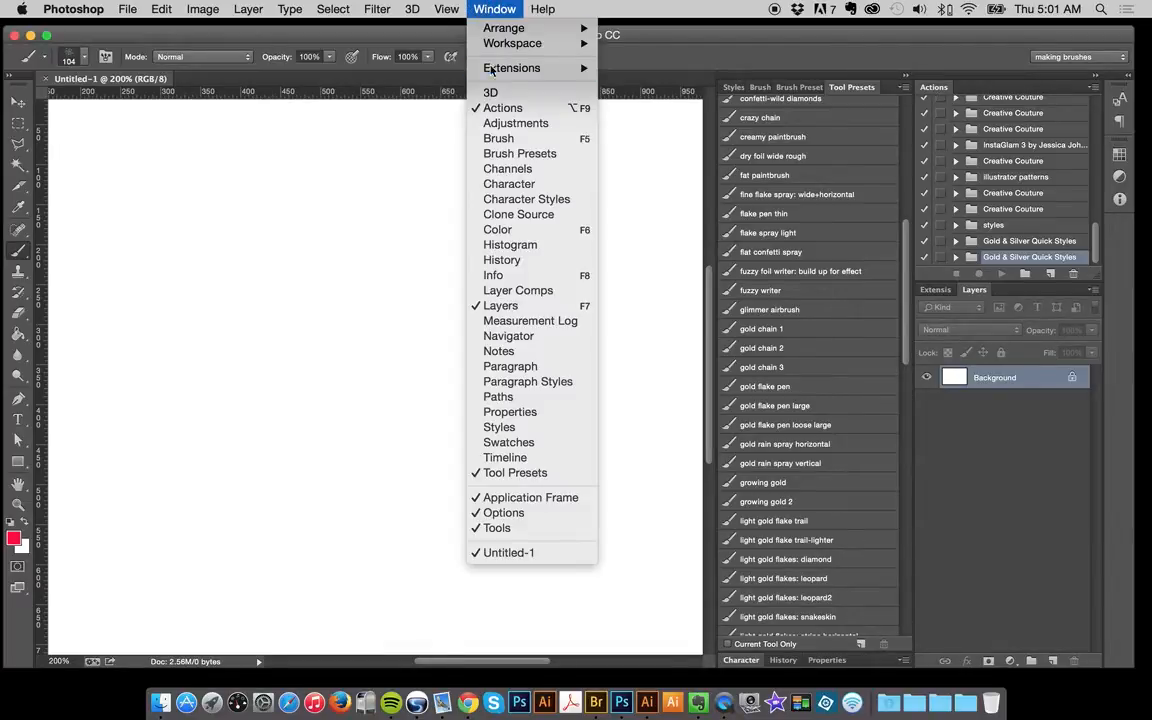
{"action": "left_click", "coordinate": [484, 10]}
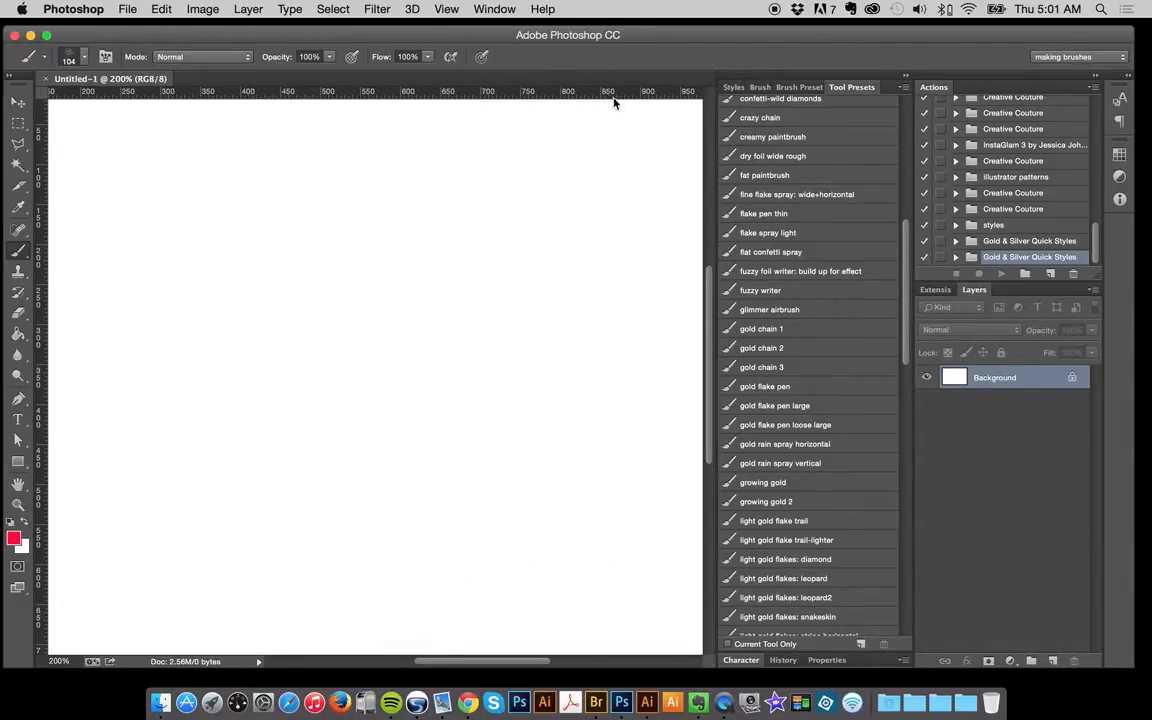
Load InstaGlam Brush Studio Actions.atn from the InstaGlam-Brush-Studio folder inside Finals-InstaGlam in MyFiles.
{"action": "left_click", "coordinate": [1093, 88]}
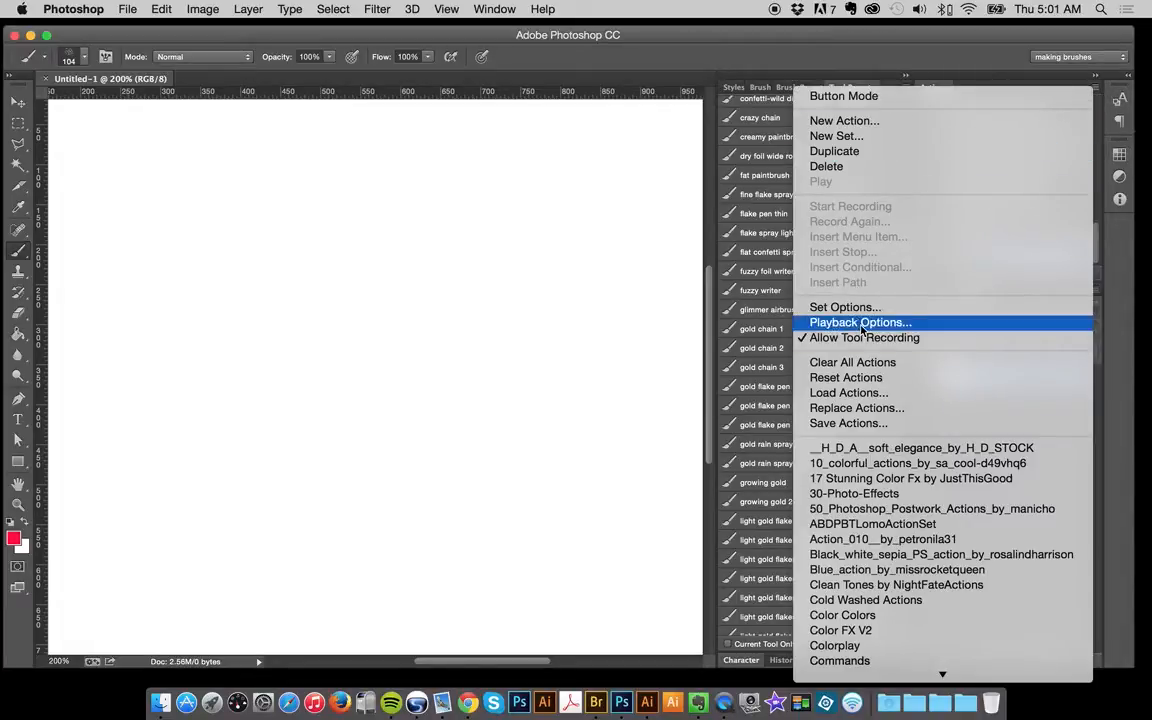
{"action": "left_click", "coordinate": [862, 393]}
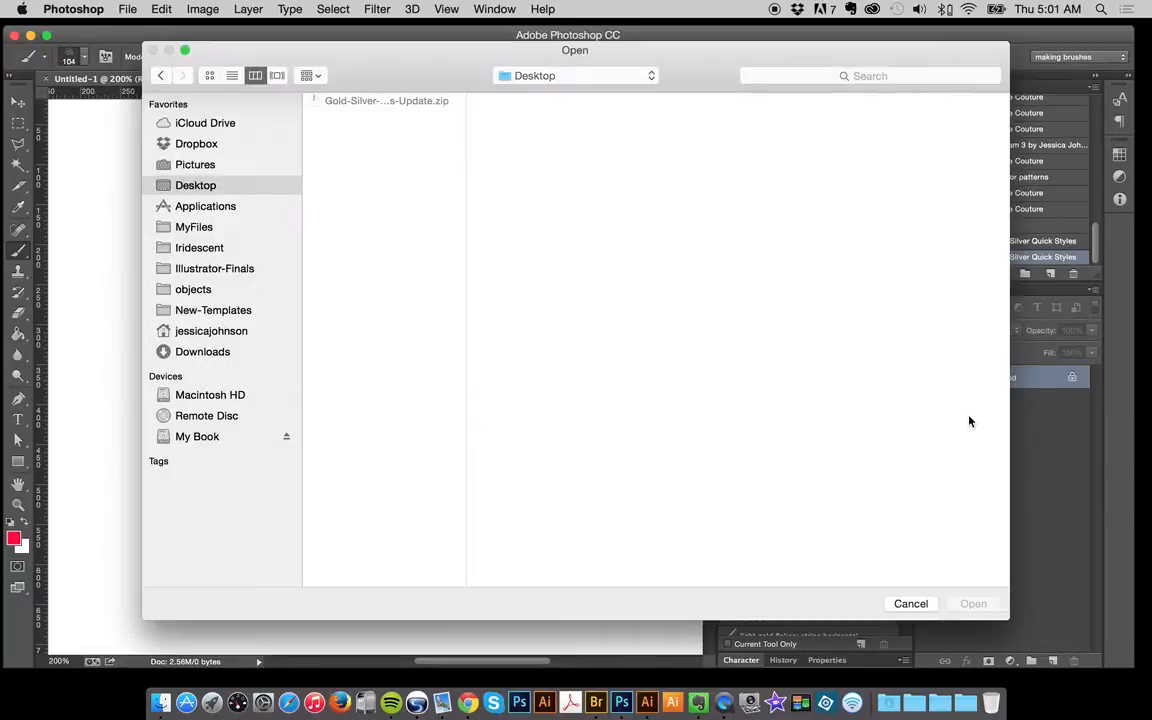
{"action": "left_click", "coordinate": [200, 227]}
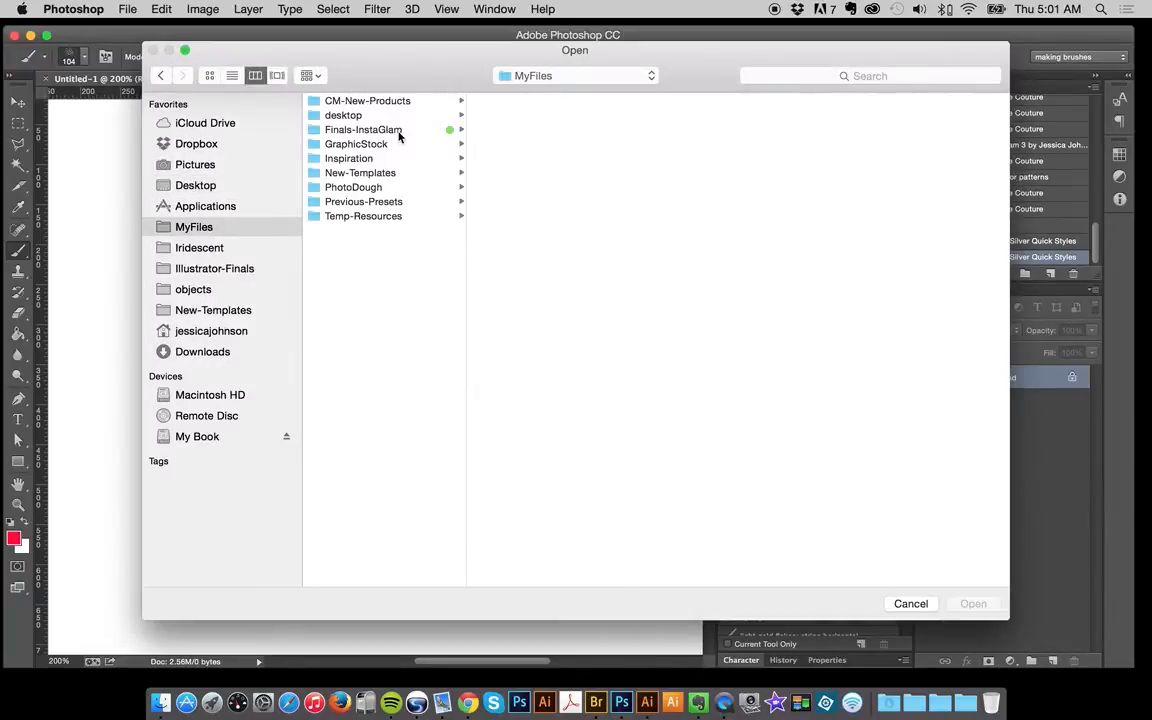
{"action": "left_click", "coordinate": [375, 129]}
{"action": "left_click", "coordinate": [558, 143]}
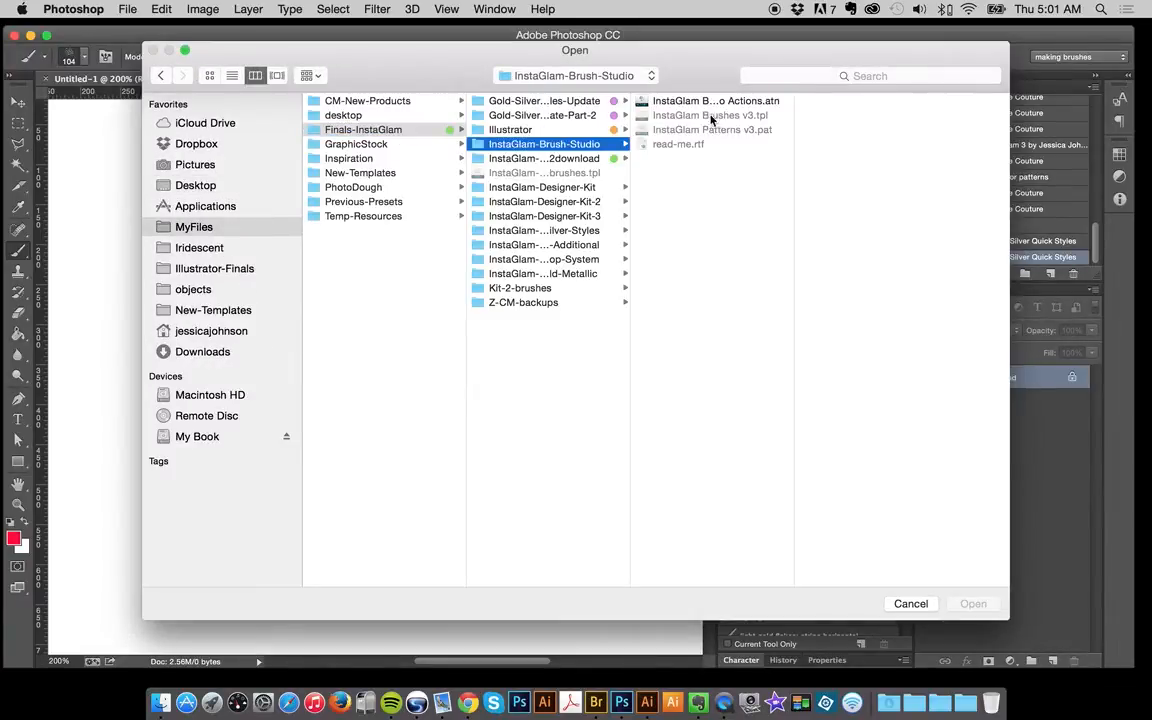
{"action": "left_click", "coordinate": [727, 101]}
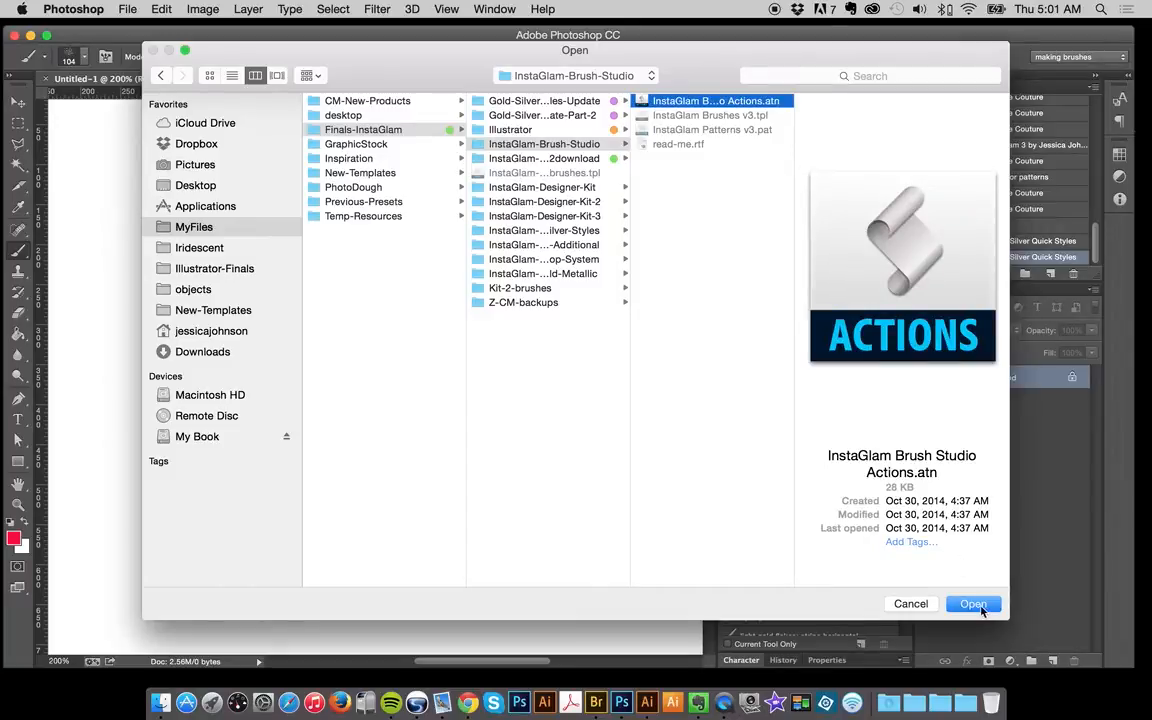
{"action": "left_click", "coordinate": [972, 604]}
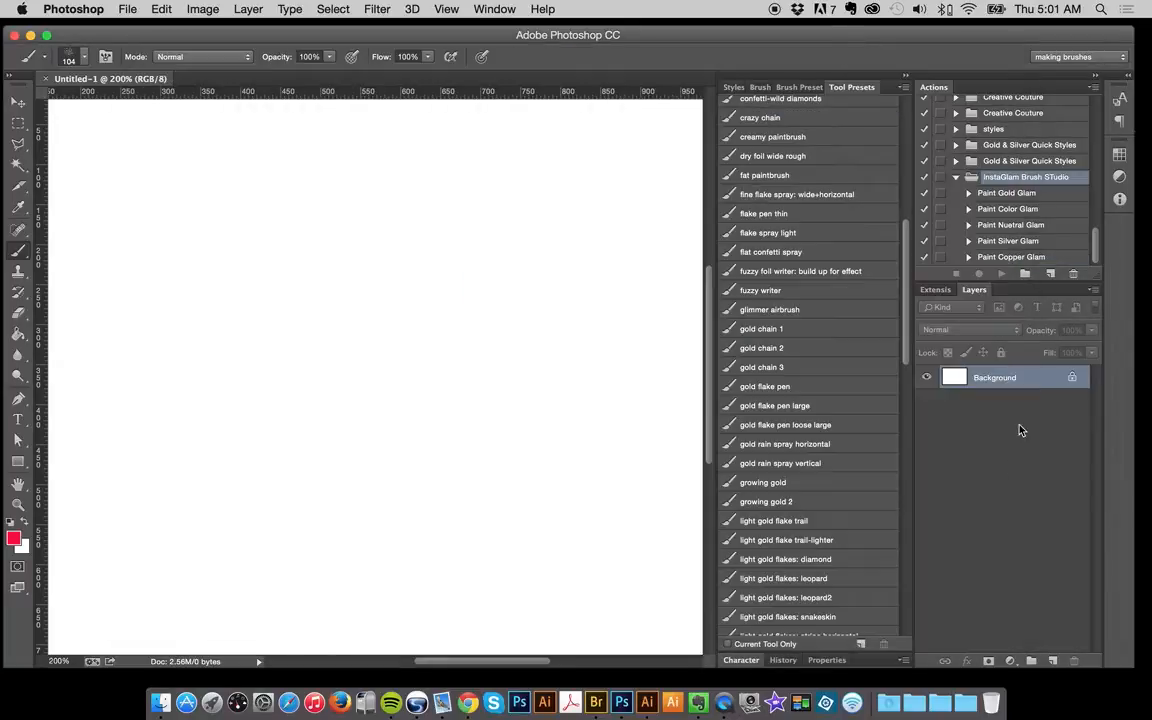
Run the Paint Gold Glam action from the InstaGlam Brush Studio set with the Move tool active.
{"action": "left_click", "coordinate": [1024, 195]}
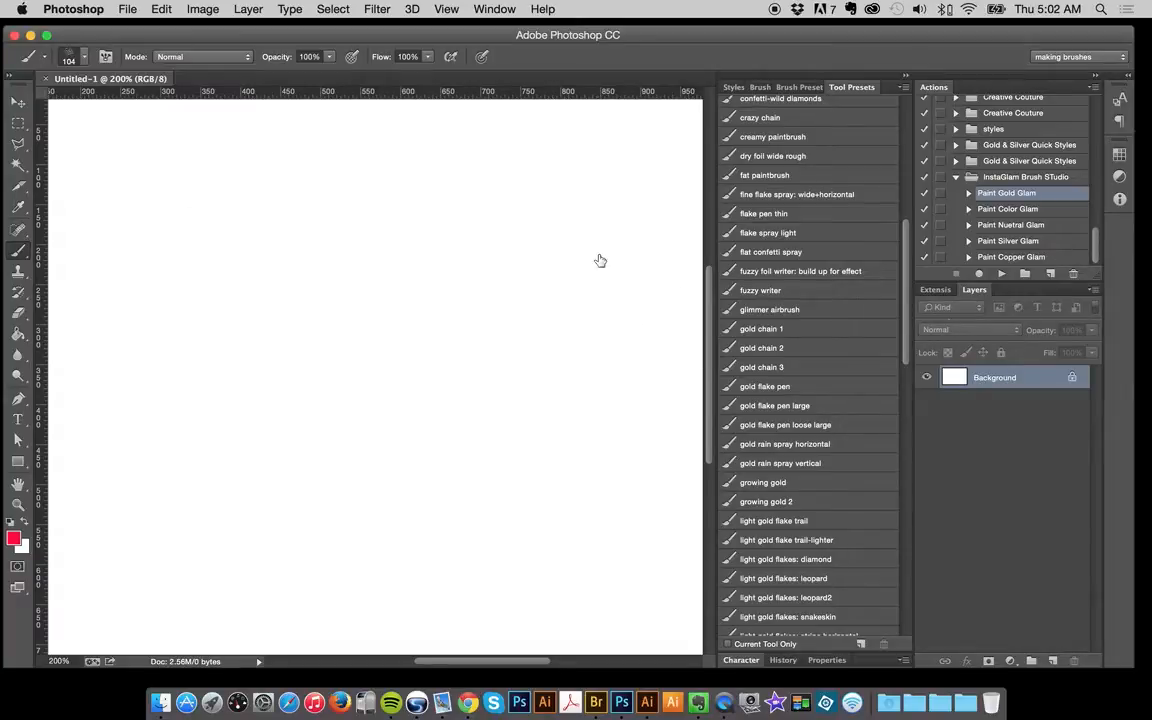
{"action": "left_click", "coordinate": [18, 102]}
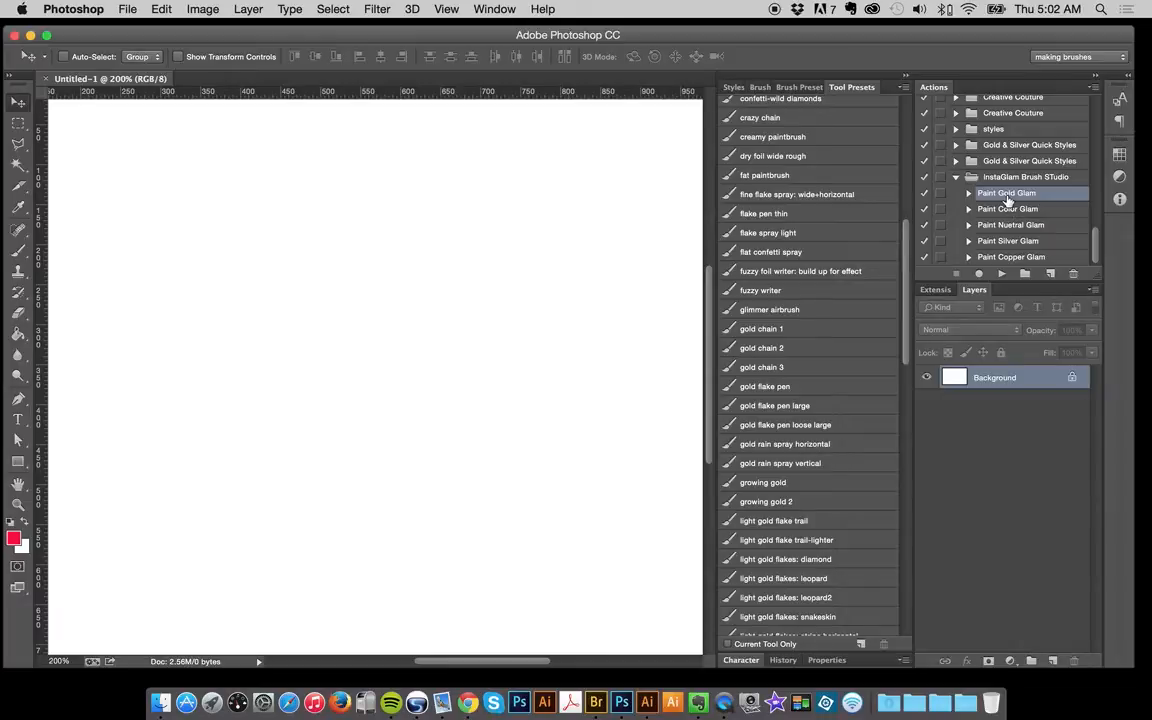
{"action": "left_click", "coordinate": [1002, 274]}
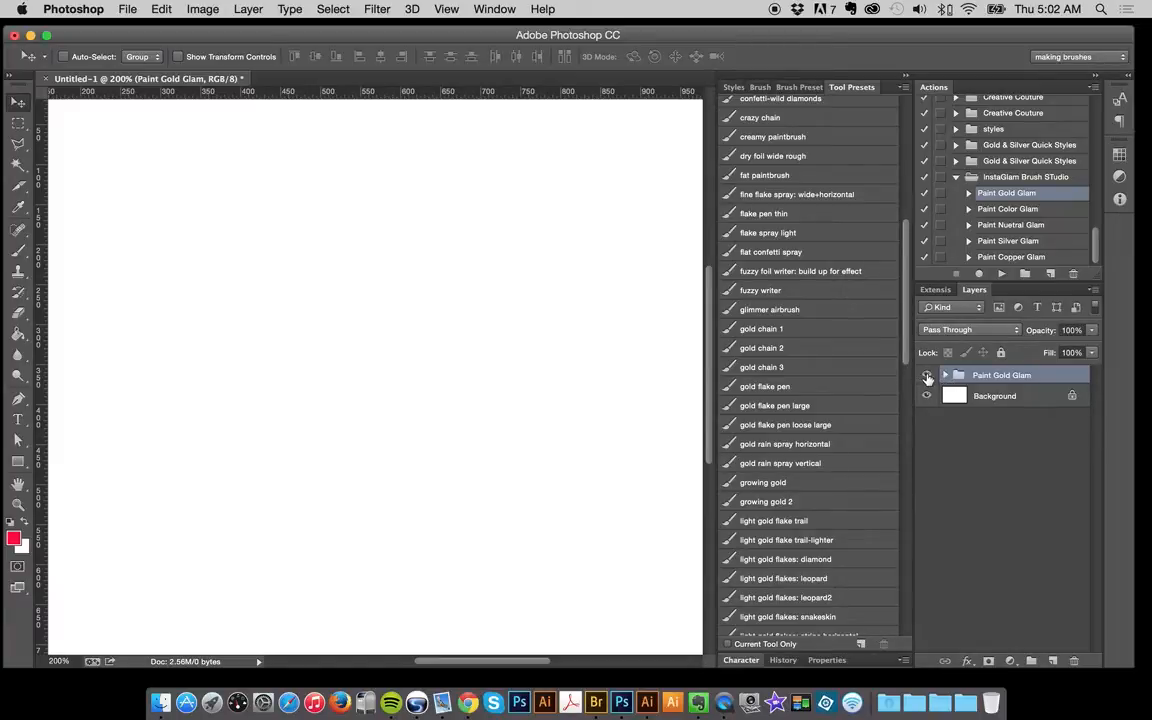
Expand the Paint Gold Glam layer group and select its "Paint on this layer" layer.
{"action": "left_click", "coordinate": [927, 377]}
{"action": "left_click", "coordinate": [927, 377]}
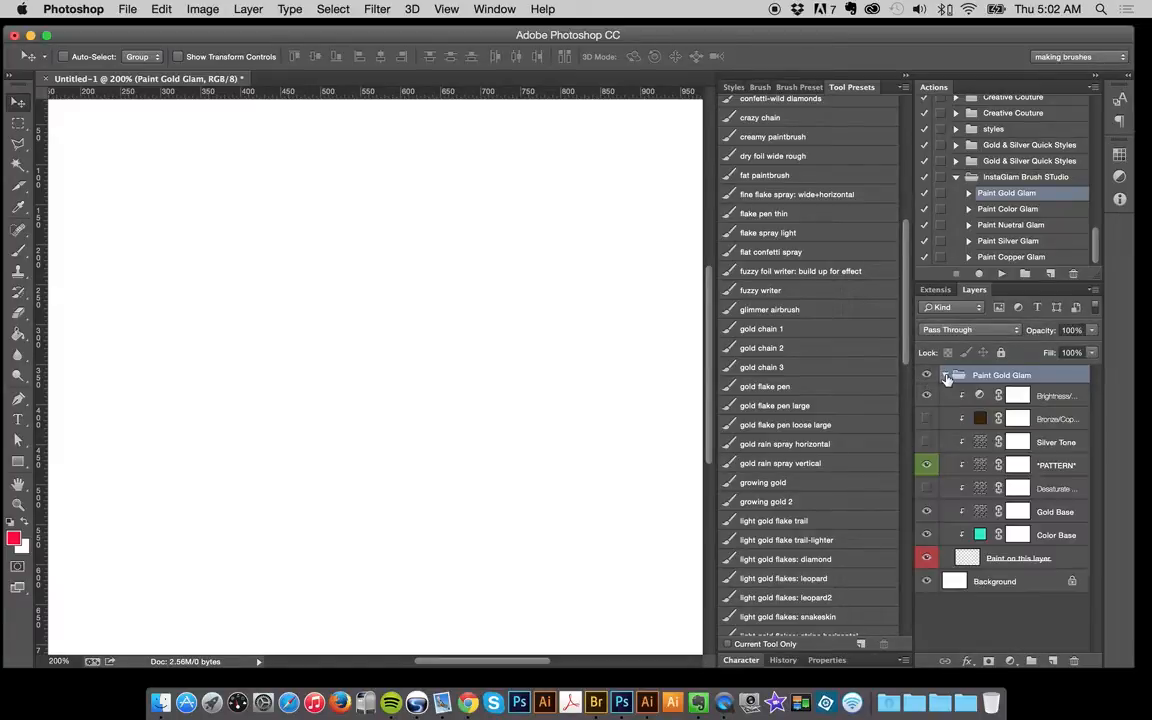
{"action": "left_click", "coordinate": [945, 375]}
{"action": "left_click", "coordinate": [993, 559]}
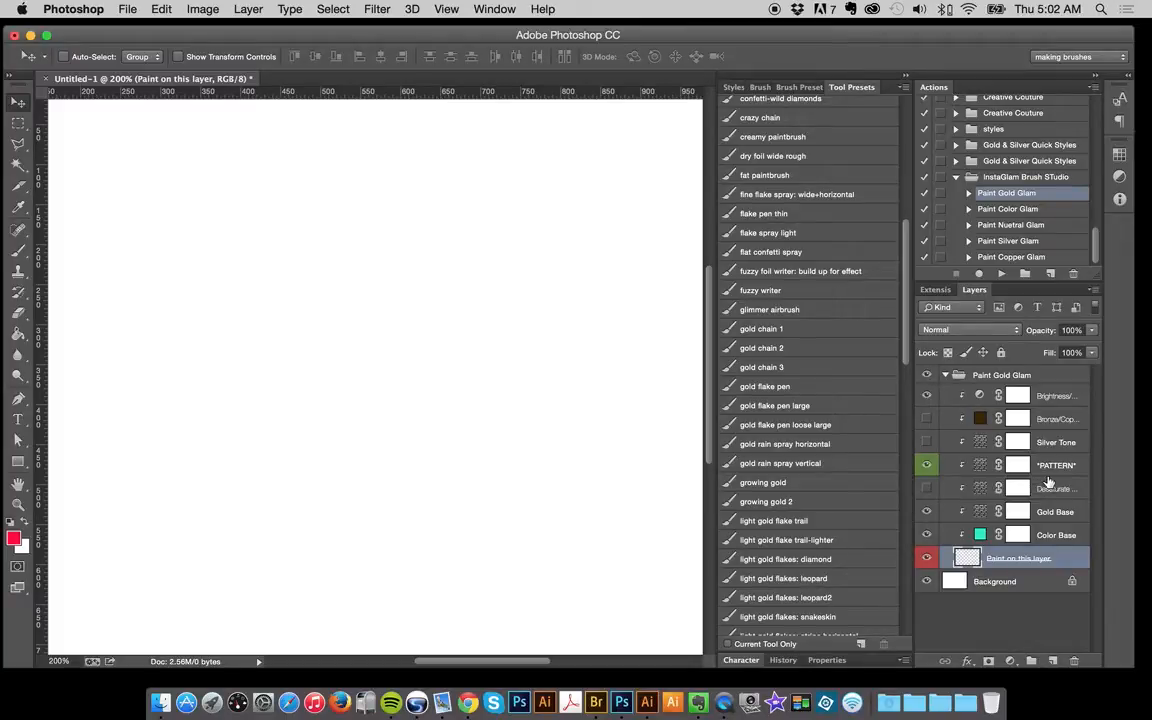
Look through the InstaGlam brush presets, from the calligraphy pens and confetti guns to the gold flakes and pattern bokeh trails.
{"action": "left_click_drag", "start_coordinate": [908, 321], "coordinate": [920, 172]}
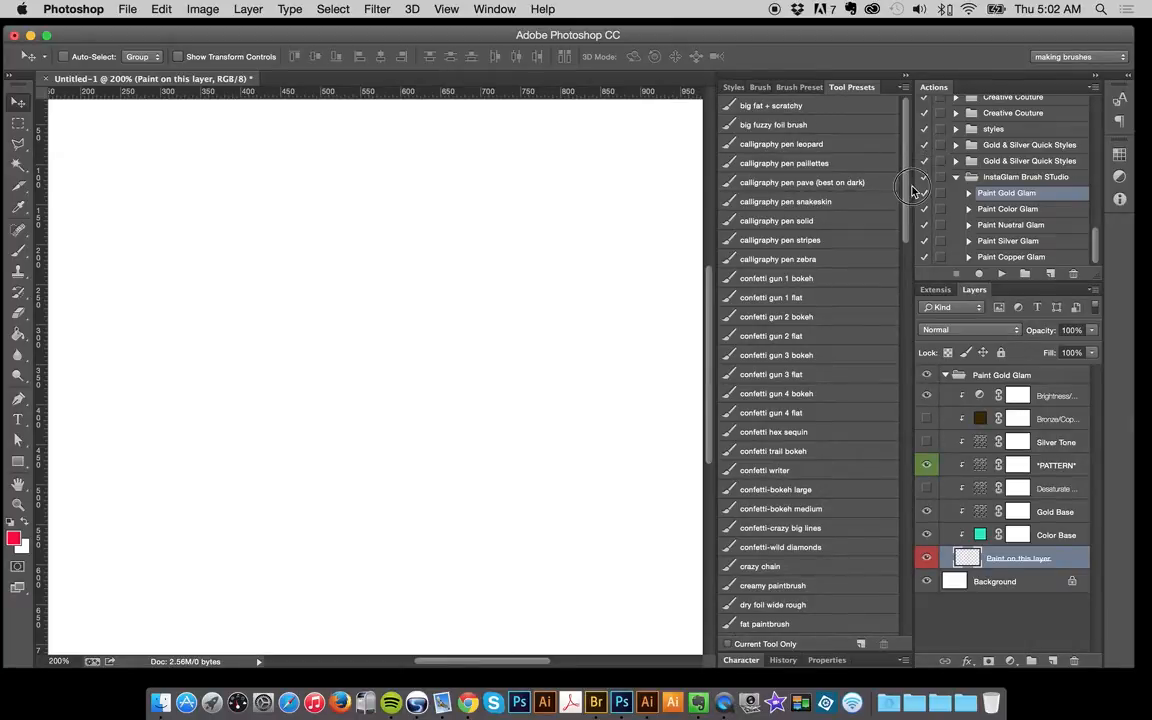
{"action": "scroll", "coordinate": [910, 212], "scroll_direction": "down", "scroll_amount": 2}
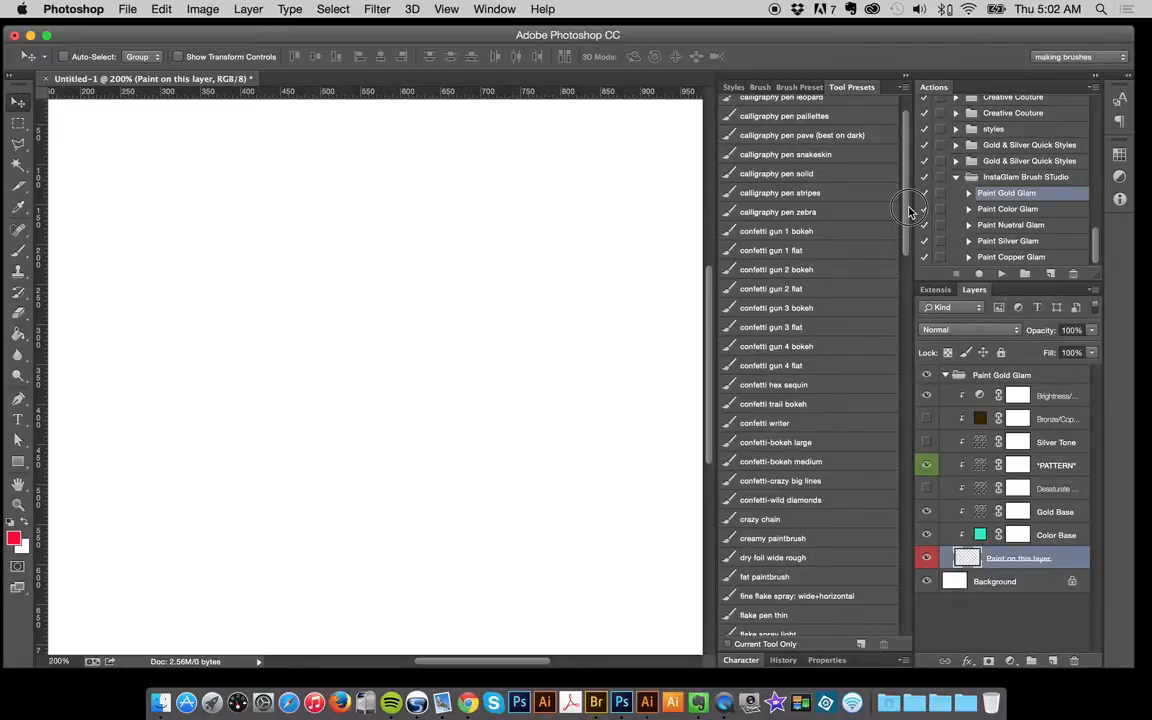
{"action": "left_click_drag", "start_coordinate": [910, 212], "coordinate": [902, 265]}
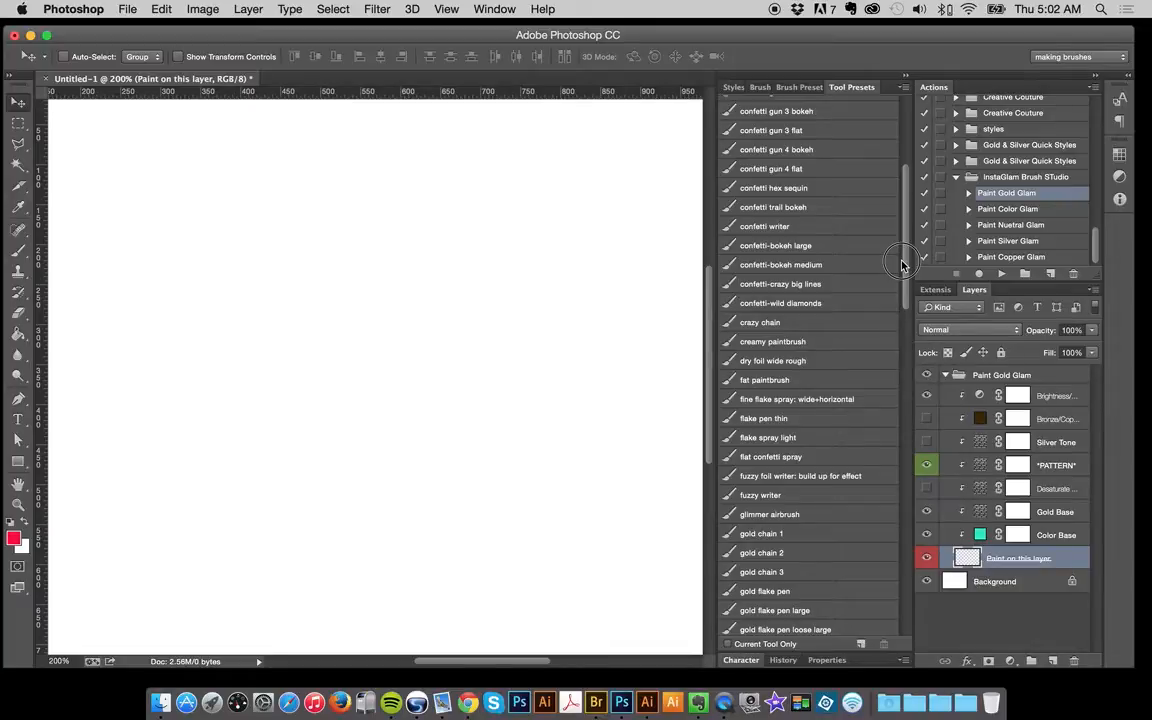
{"action": "left_click_drag", "start_coordinate": [902, 265], "coordinate": [885, 352]}
{"action": "scroll", "coordinate": [885, 352], "scroll_direction": "up", "scroll_amount": 1}
{"action": "scroll", "coordinate": [885, 352], "scroll_direction": "down", "scroll_amount": 5}
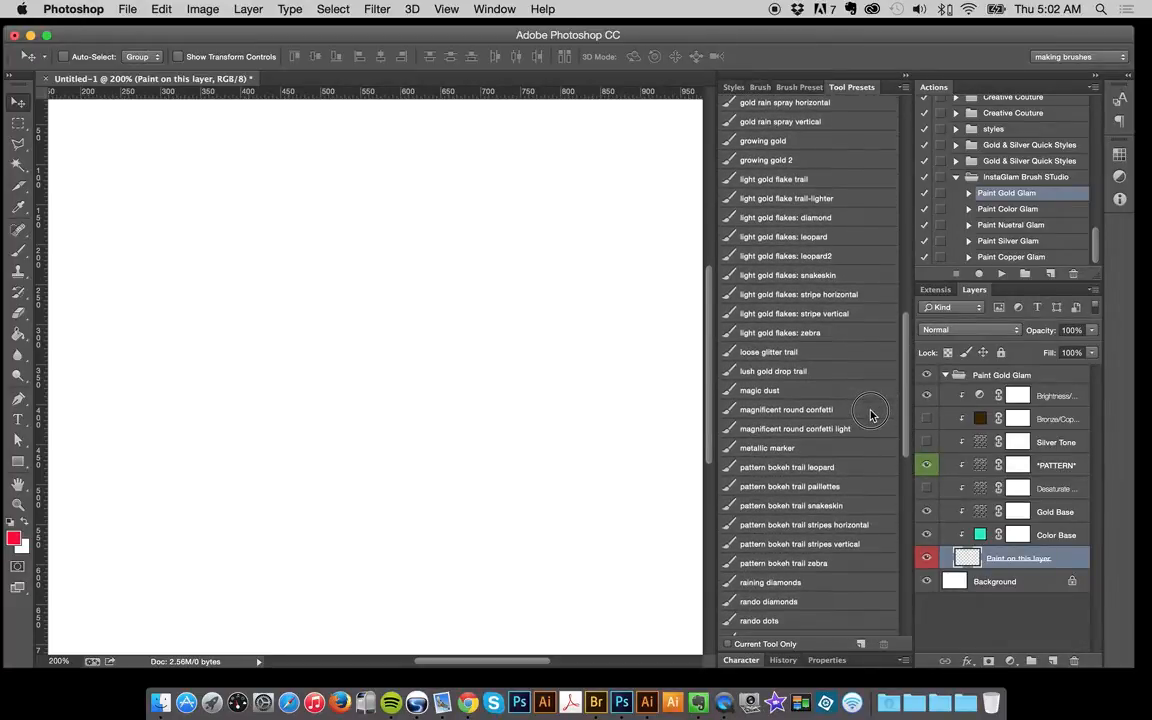
{"action": "left_click_drag", "start_coordinate": [905, 372], "coordinate": [896, 269]}
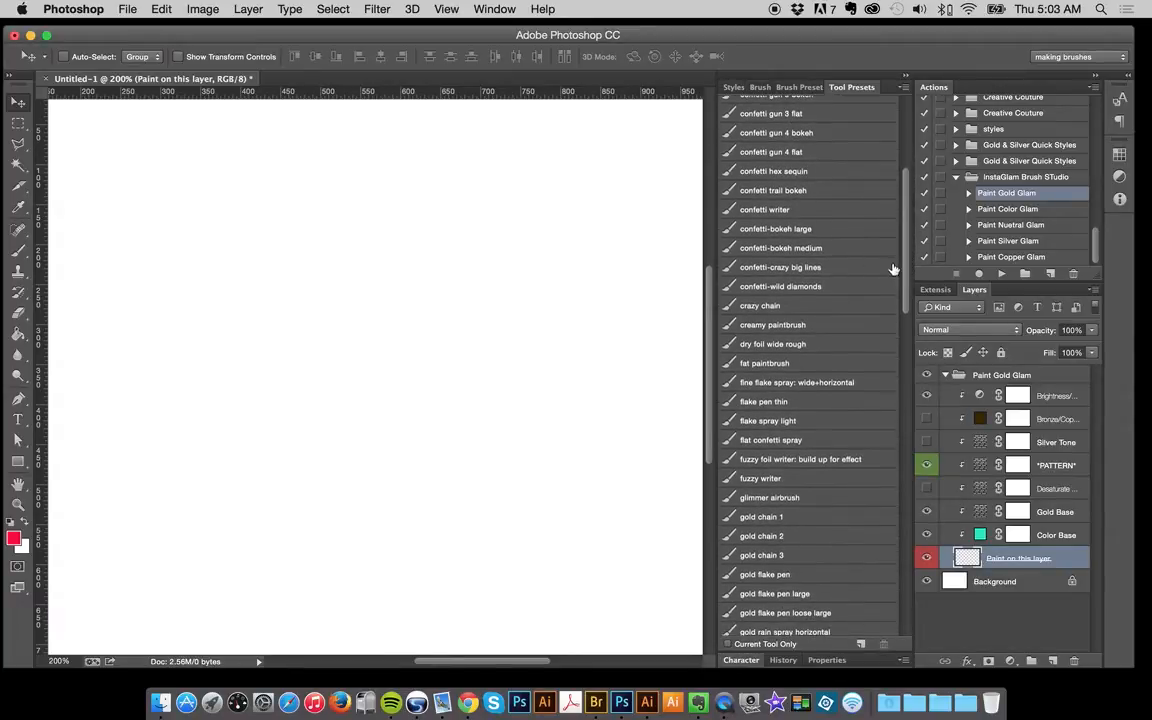
Paint a widening zigzag stroke across the canvas on the "Paint on this layer" layer with the creamy paintbrush preset.
{"action": "left_click", "coordinate": [780, 324]}
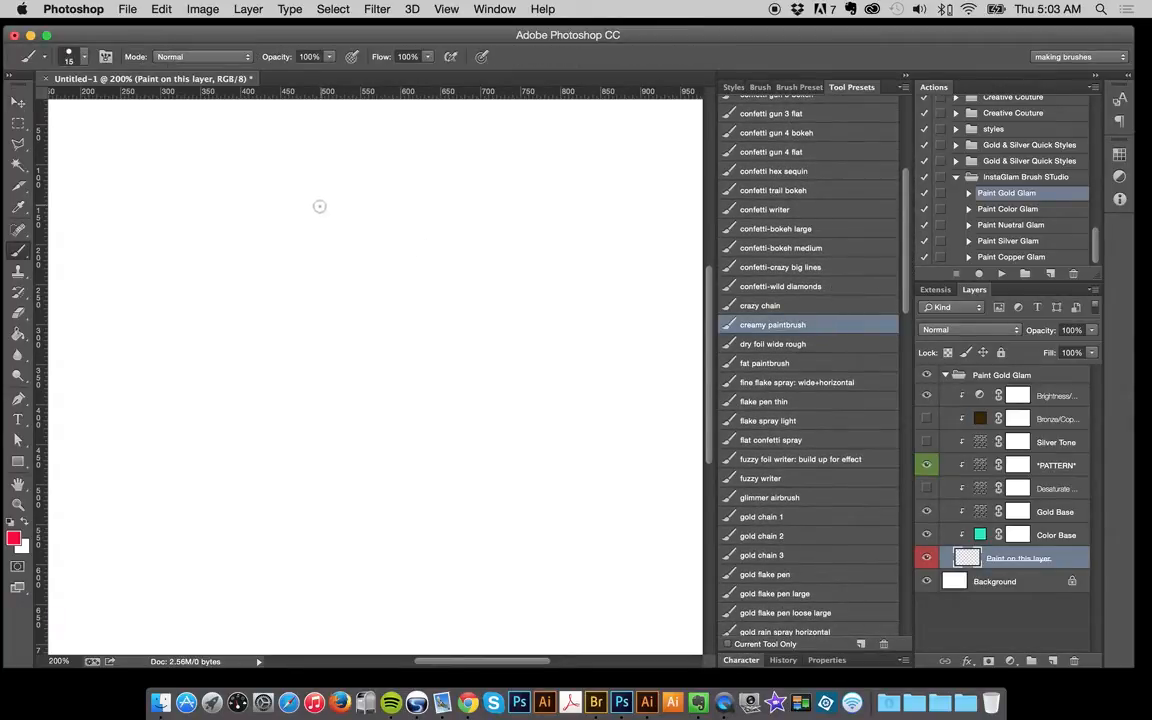
{"action": "mouse_move", "coordinate": [300, 178]}
{"action": "left_mouse_down"}
{"action": "mouse_move", "coordinate": [262, 271]}
{"action": "mouse_move", "coordinate": [344, 210]}
{"action": "mouse_move", "coordinate": [294, 357]}
{"action": "mouse_move", "coordinate": [356, 255]}
{"action": "mouse_move", "coordinate": [330, 420]}
{"action": "mouse_move", "coordinate": [461, 248]}
{"action": "mouse_move", "coordinate": [395, 459]}
{"action": "mouse_move", "coordinate": [439, 448]}
{"action": "mouse_move", "coordinate": [512, 380]}
{"action": "mouse_move", "coordinate": [540, 482]}
{"action": "mouse_move", "coordinate": [569, 460]}
{"action": "left_mouse_up"}
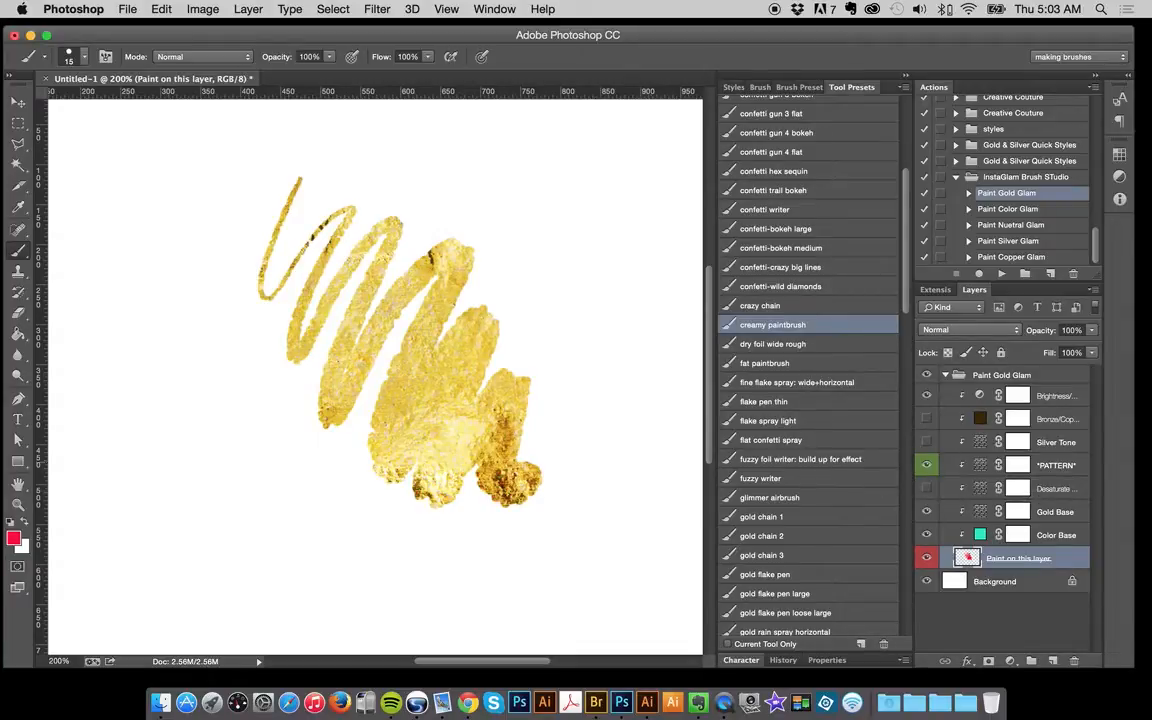
Preview gold paper 2, 6, 10, 12 and 19 in the *PATTERN* layer's pattern fill.
{"action": "left_click", "coordinate": [937, 467]}
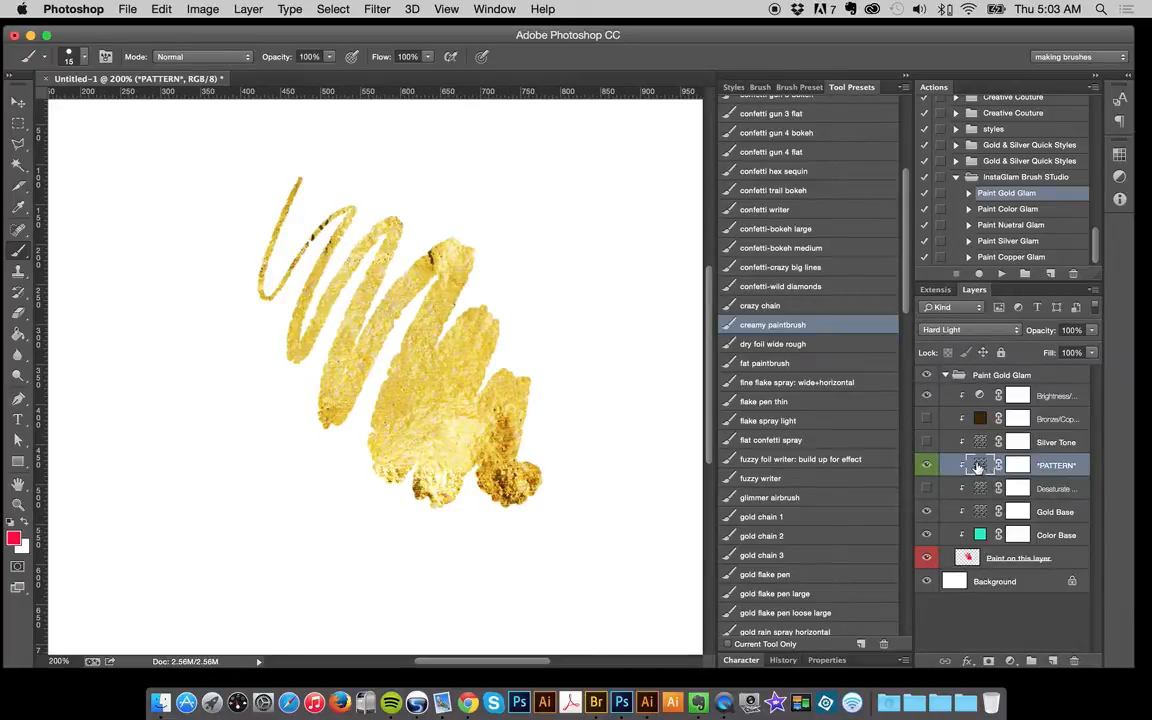
{"action": "double_click", "coordinate": [978, 466]}
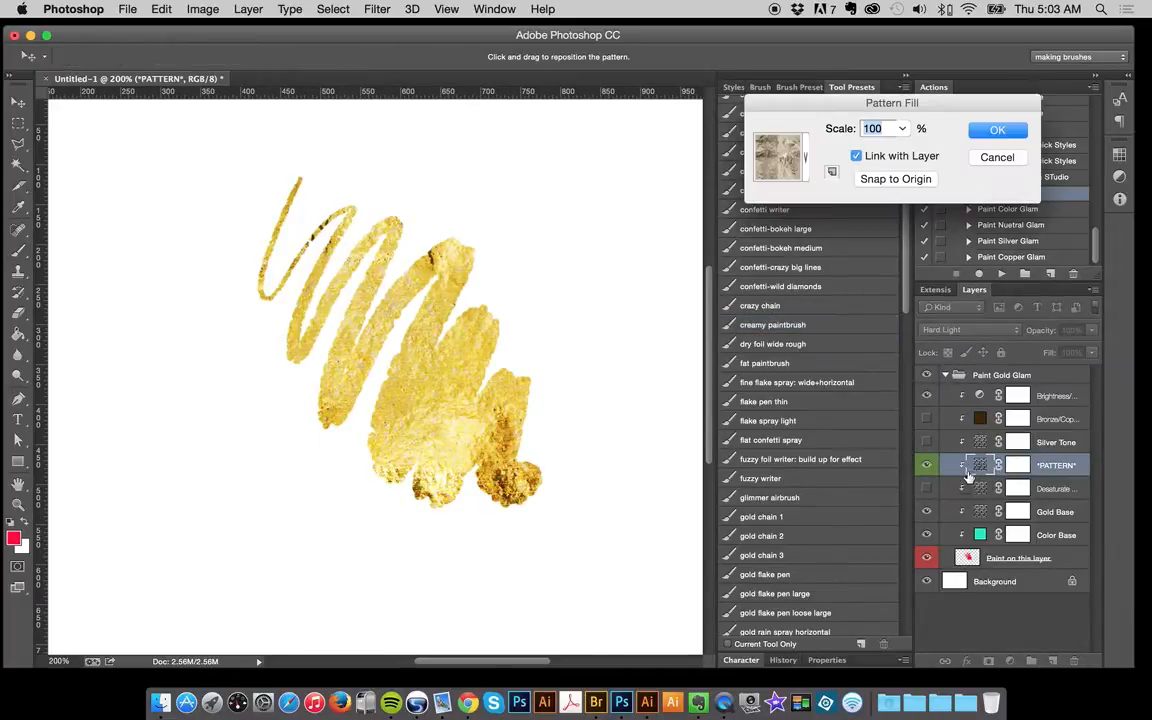
{"action": "left_click", "coordinate": [791, 170]}
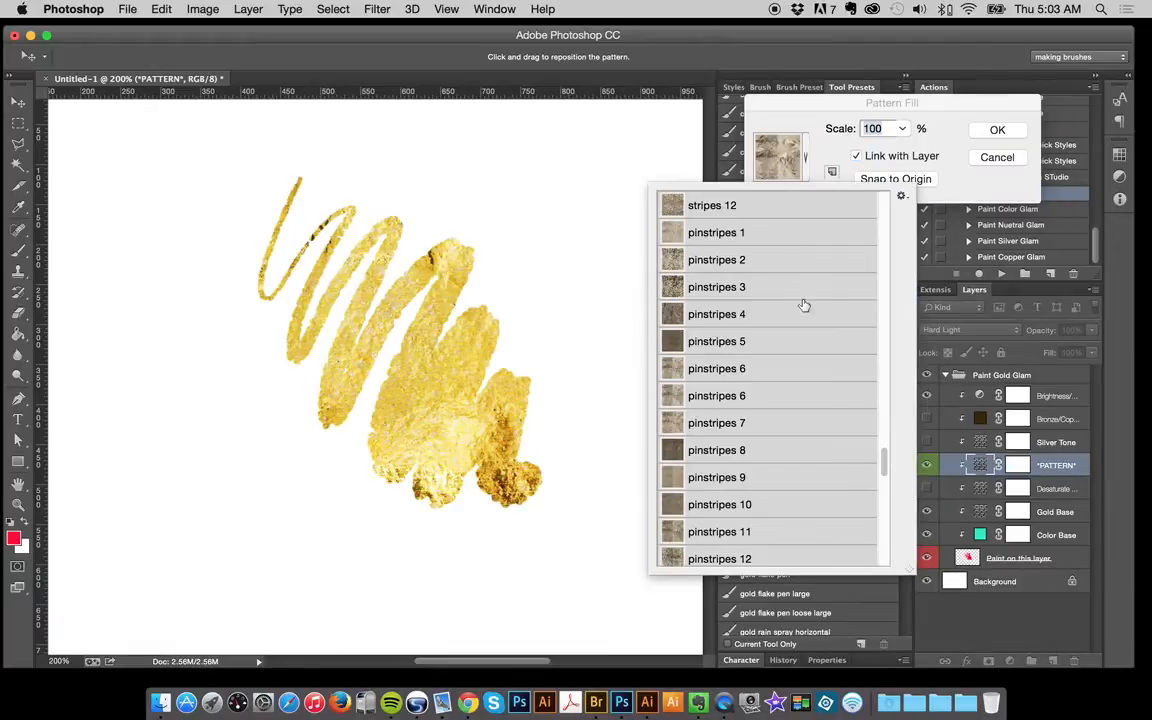
{"action": "left_click_drag", "start_coordinate": [884, 458], "coordinate": [887, 259]}
{"action": "scroll", "coordinate": [818, 237], "scroll_direction": "up", "scroll_amount": 5}
{"action": "left_click", "coordinate": [805, 233]}
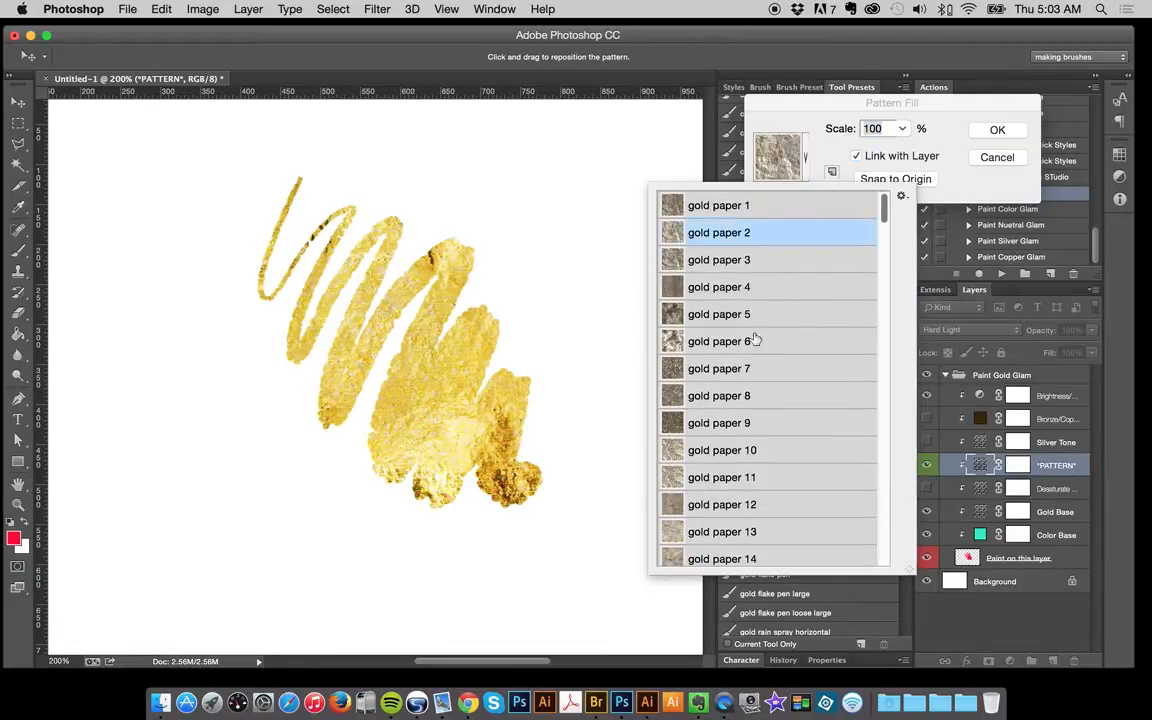
{"action": "left_click", "coordinate": [745, 341]}
{"action": "left_click", "coordinate": [735, 447]}
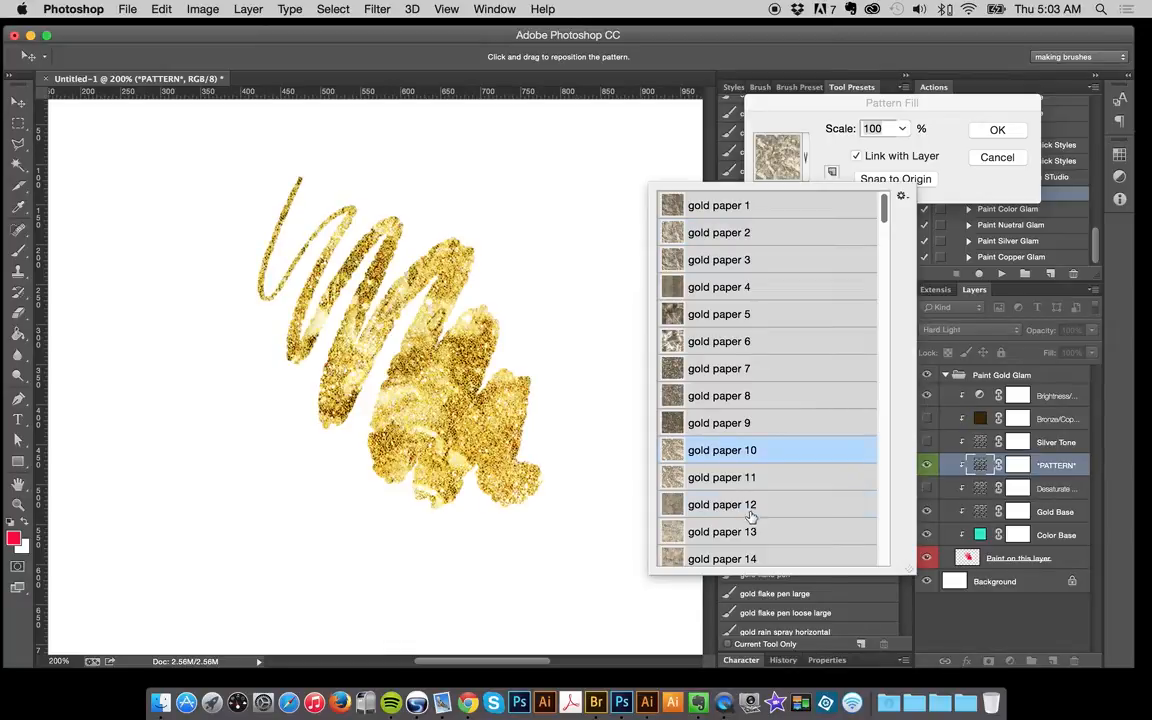
{"action": "left_click", "coordinate": [722, 504]}
{"action": "left_click_drag", "start_coordinate": [886, 218], "coordinate": [879, 244]}
{"action": "left_click", "coordinate": [760, 288]}
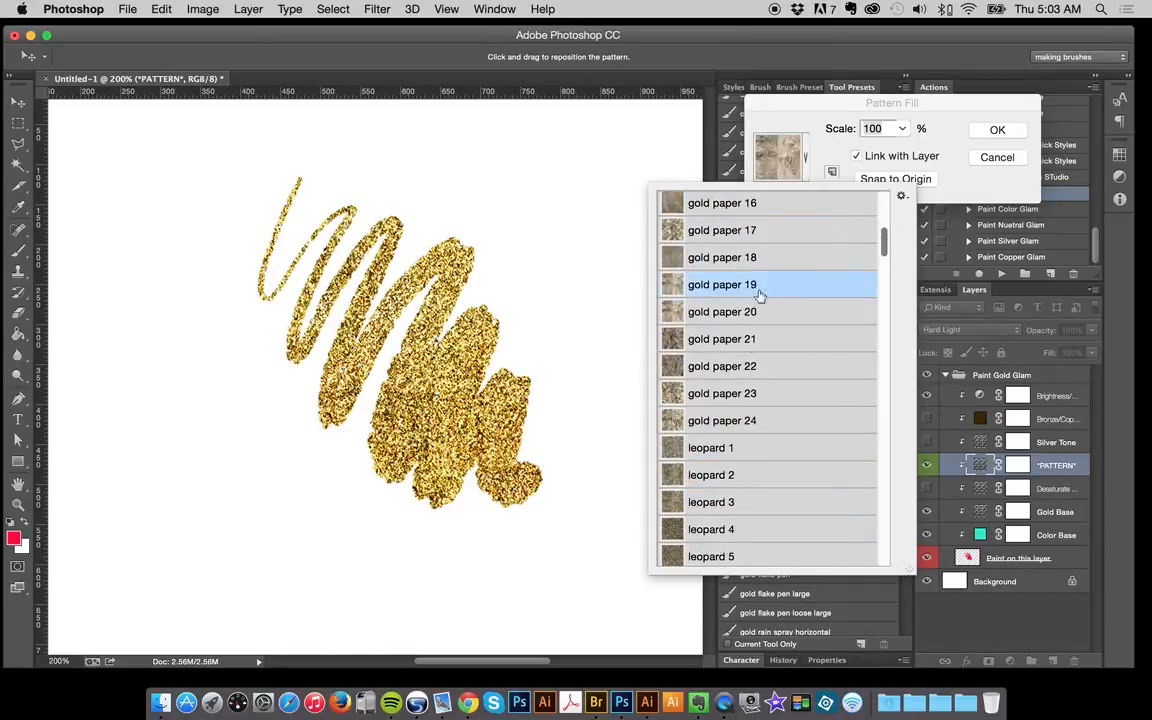
Compare leopard 1, leopard 3 and gold paper 24 on the stroke and choose leopard 1 as the fill pattern.
{"action": "left_click", "coordinate": [740, 447]}
{"action": "left_click", "coordinate": [730, 502]}
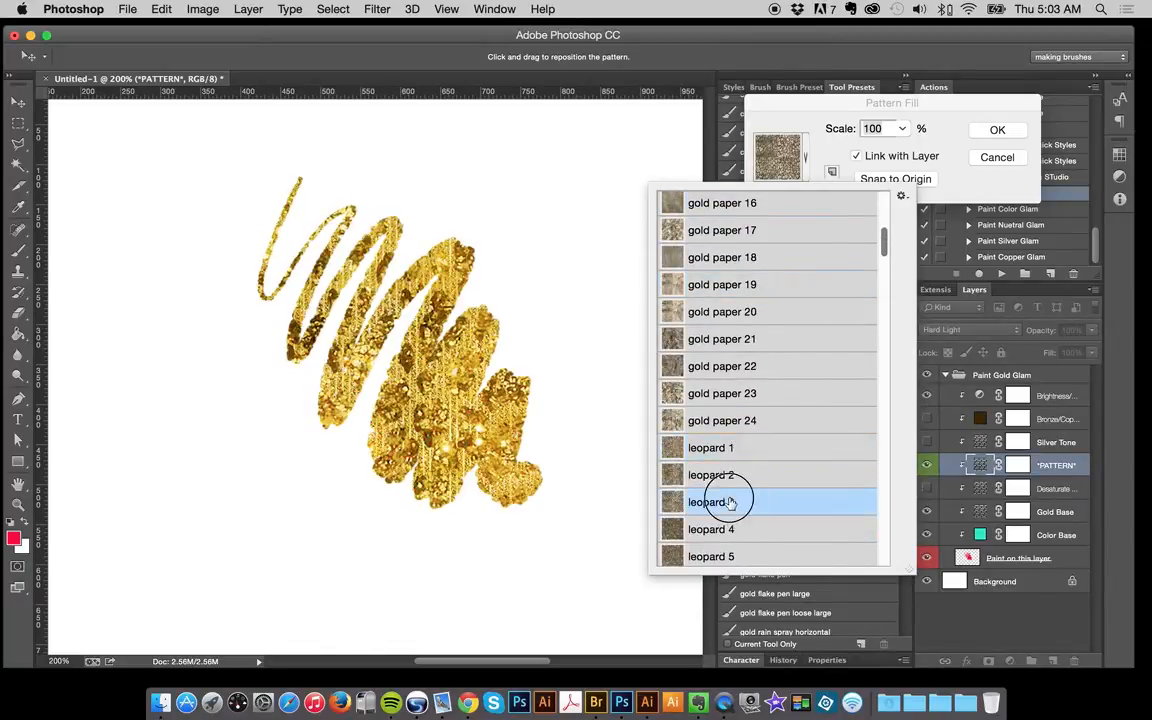
{"action": "left_click", "coordinate": [743, 428]}
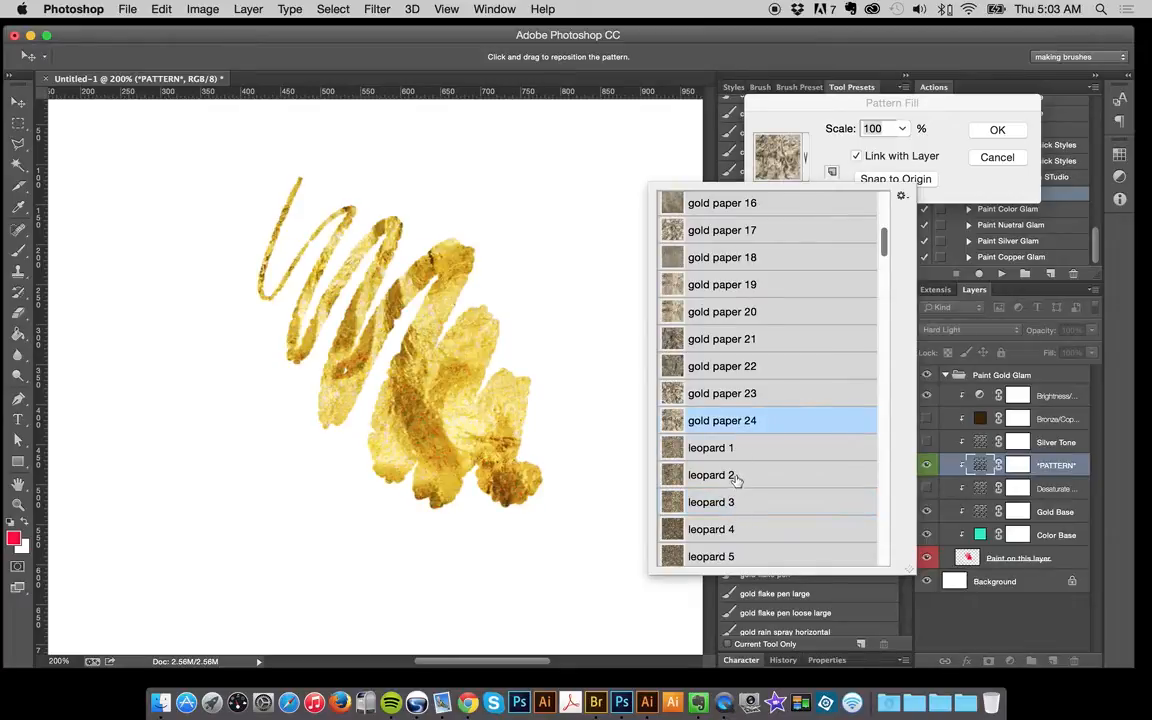
{"action": "left_click", "coordinate": [735, 455]}
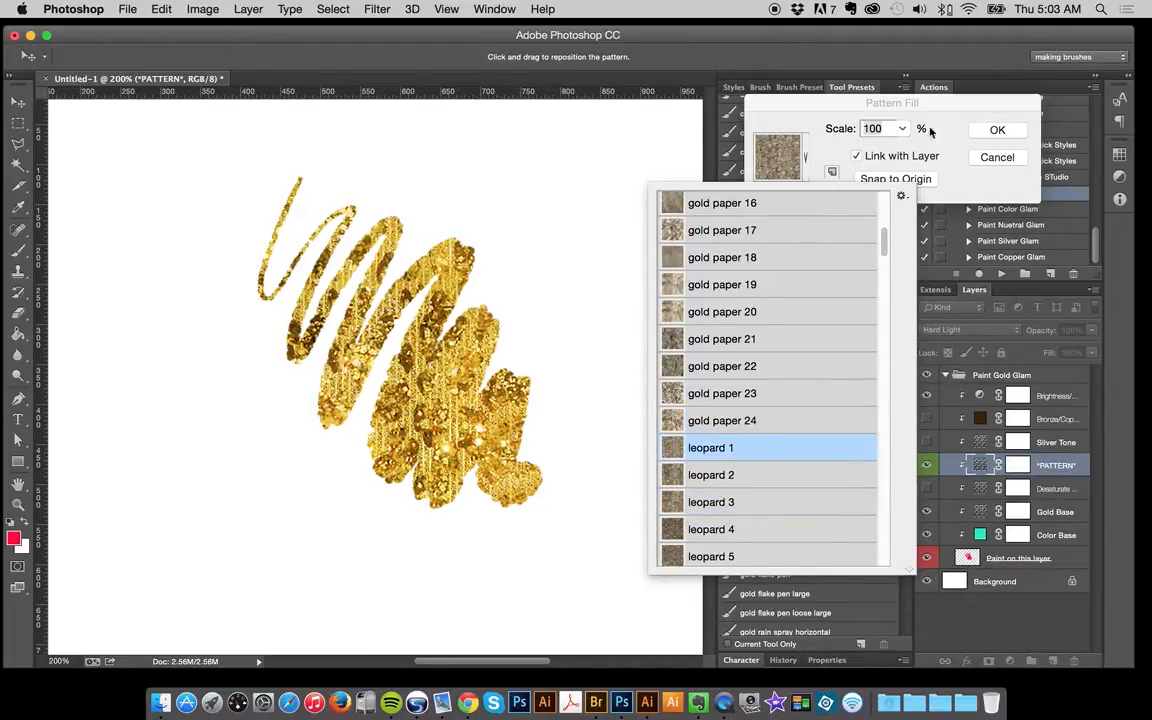
Test the pattern fill at 50% and 10% scale, and apply it at 100%.
{"action": "left_click", "coordinate": [887, 129]}
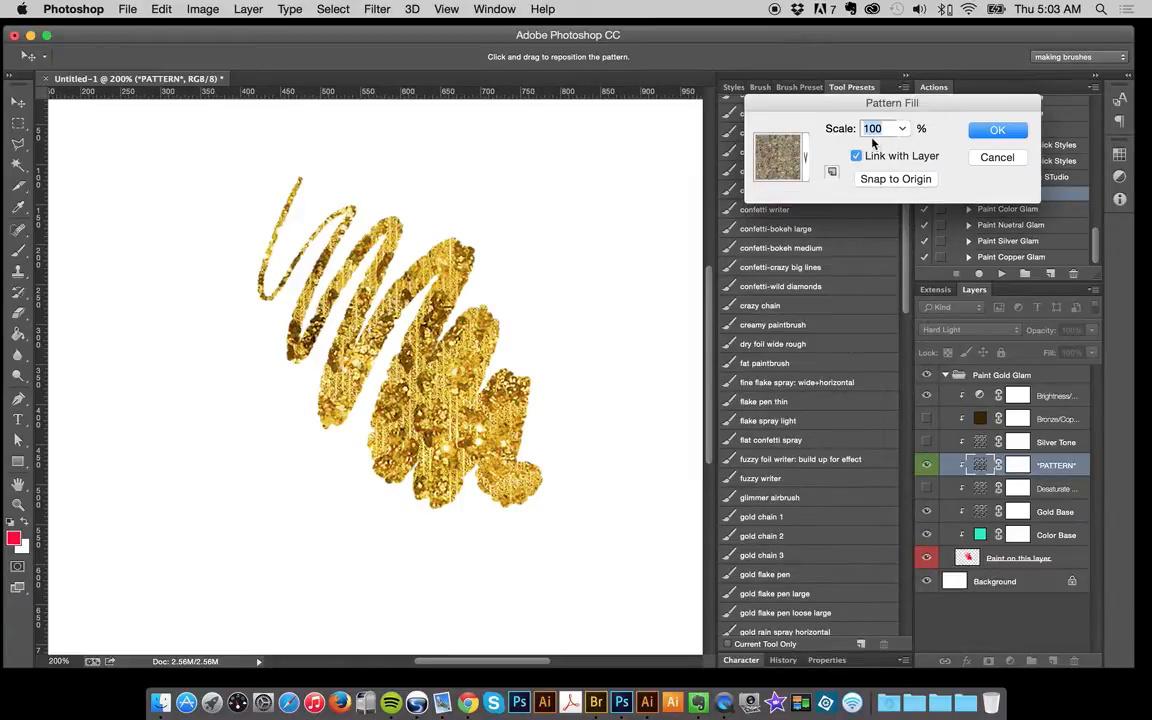
{"action": "type", "text": "50"}
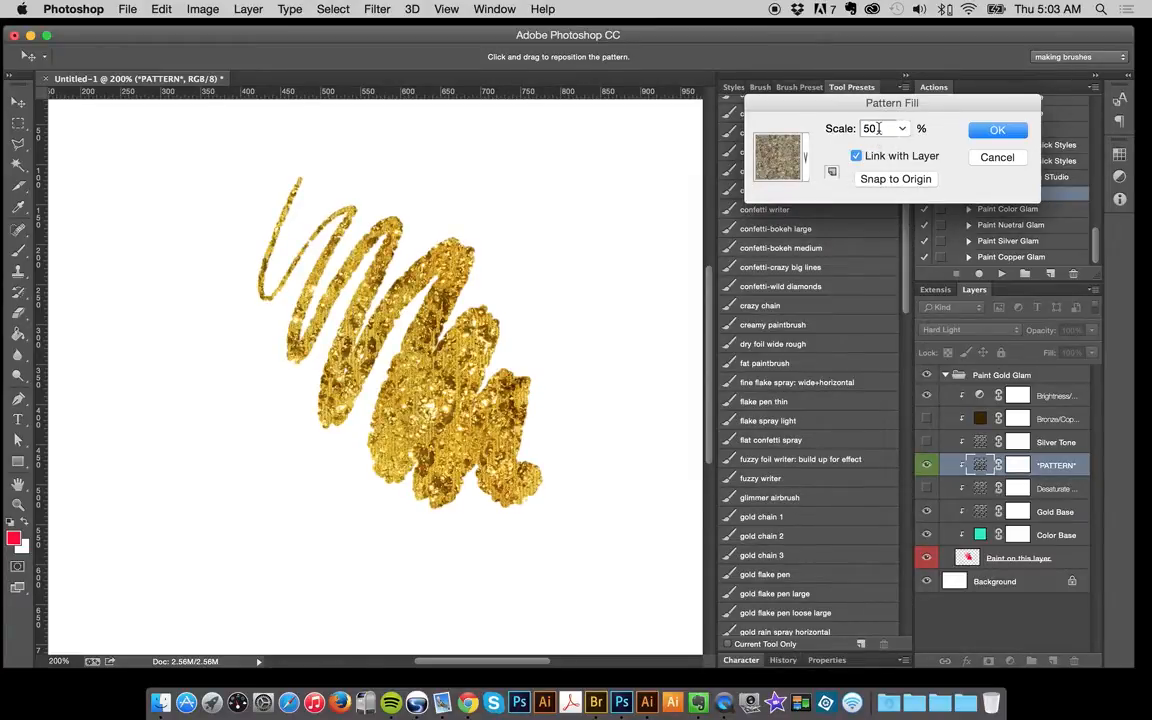
{"action": "double_click", "coordinate": [879, 129]}
{"action": "type", "text": "10"}
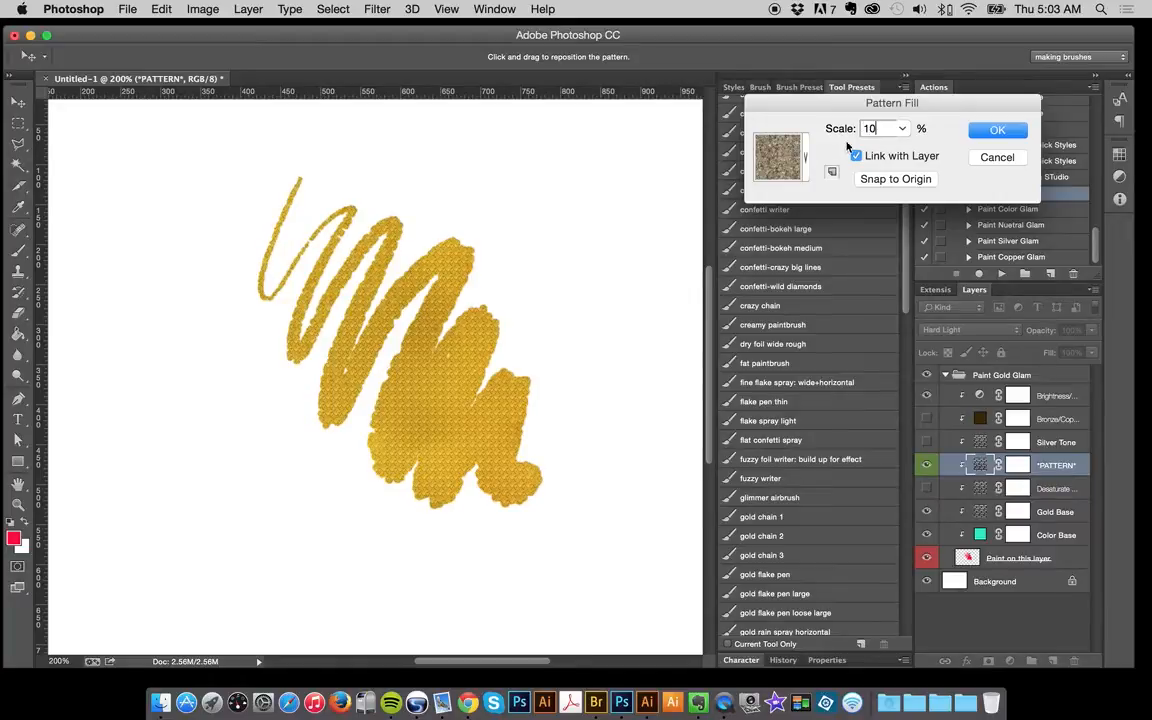
{"action": "type", "text": "0"}
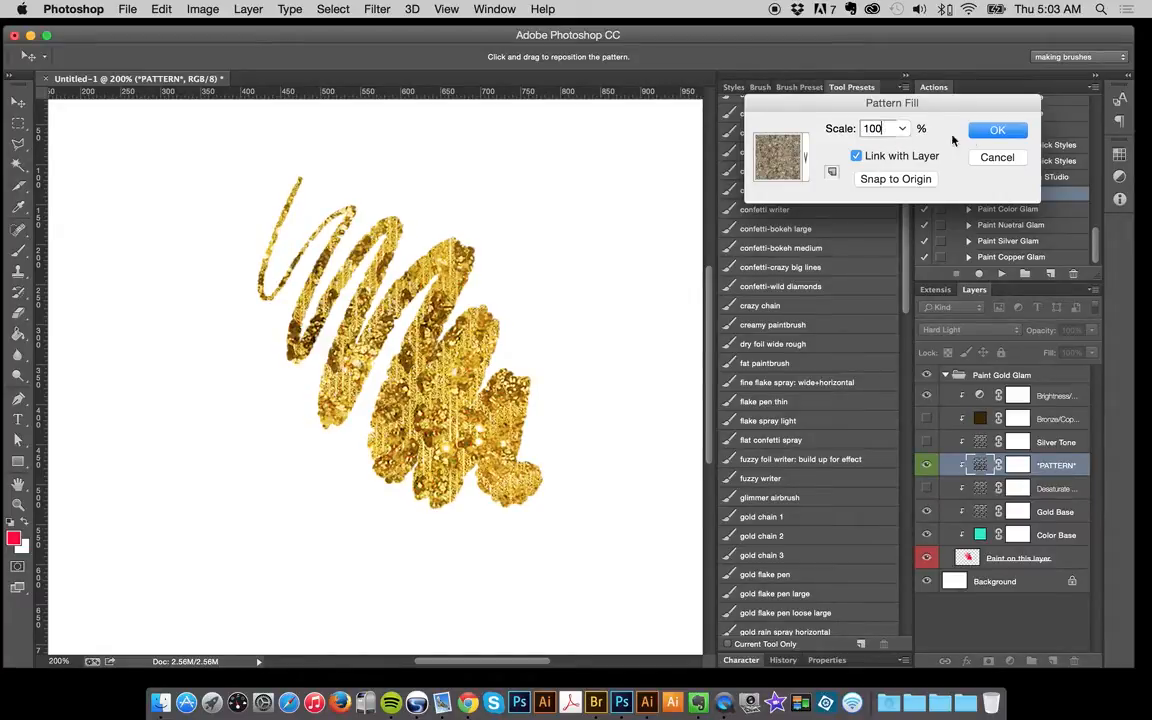
{"action": "left_click", "coordinate": [997, 130]}
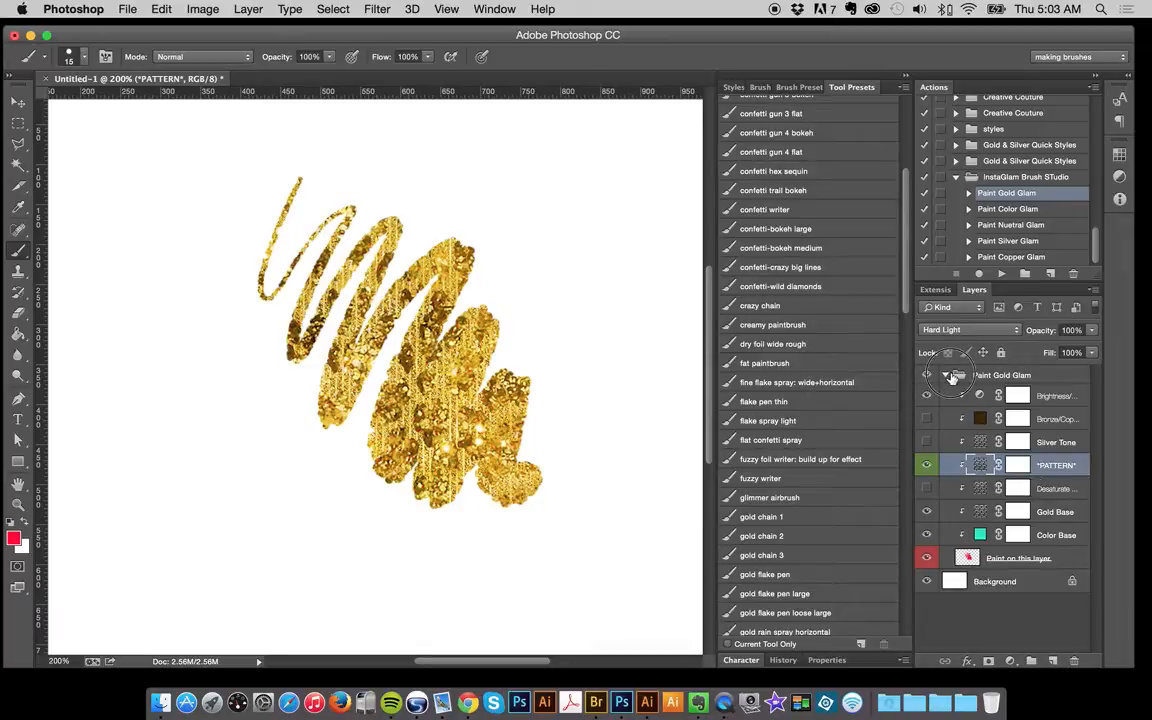
Collapse and re-expand the Paint Gold Glam group and go through its "Paint on this layer", Color Base and *PATTERN* layers.
{"action": "left_click", "coordinate": [945, 375]}
{"action": "left_click", "coordinate": [945, 375]}
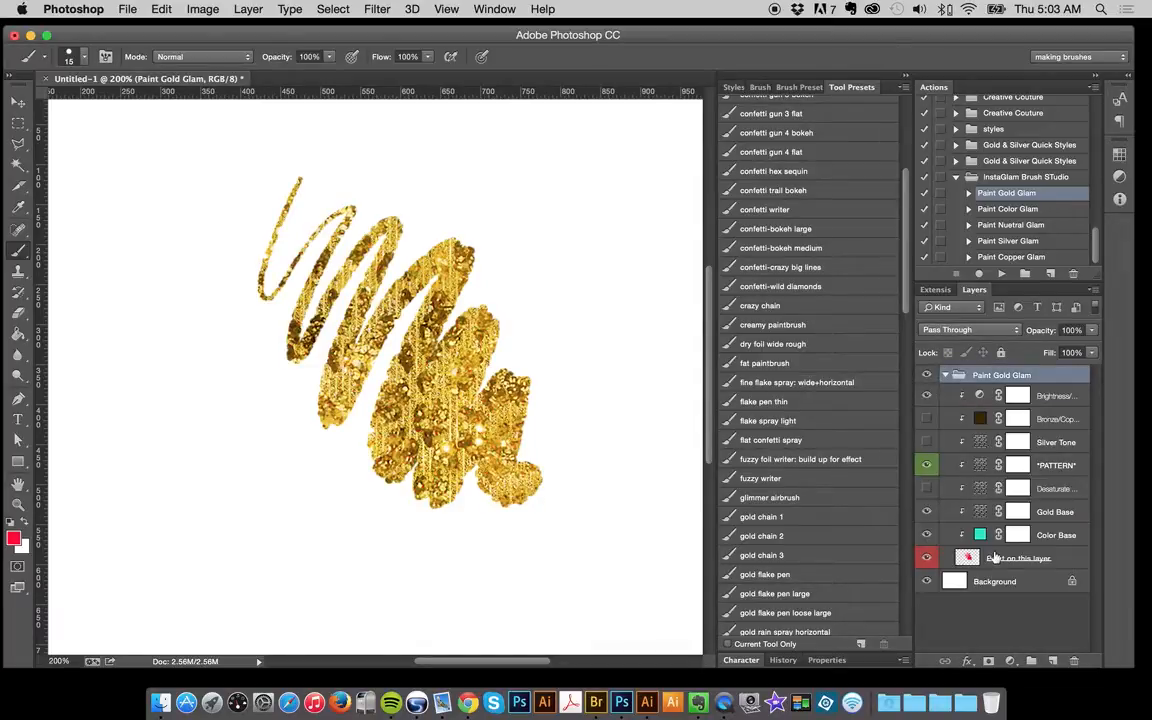
{"action": "left_click", "coordinate": [985, 556]}
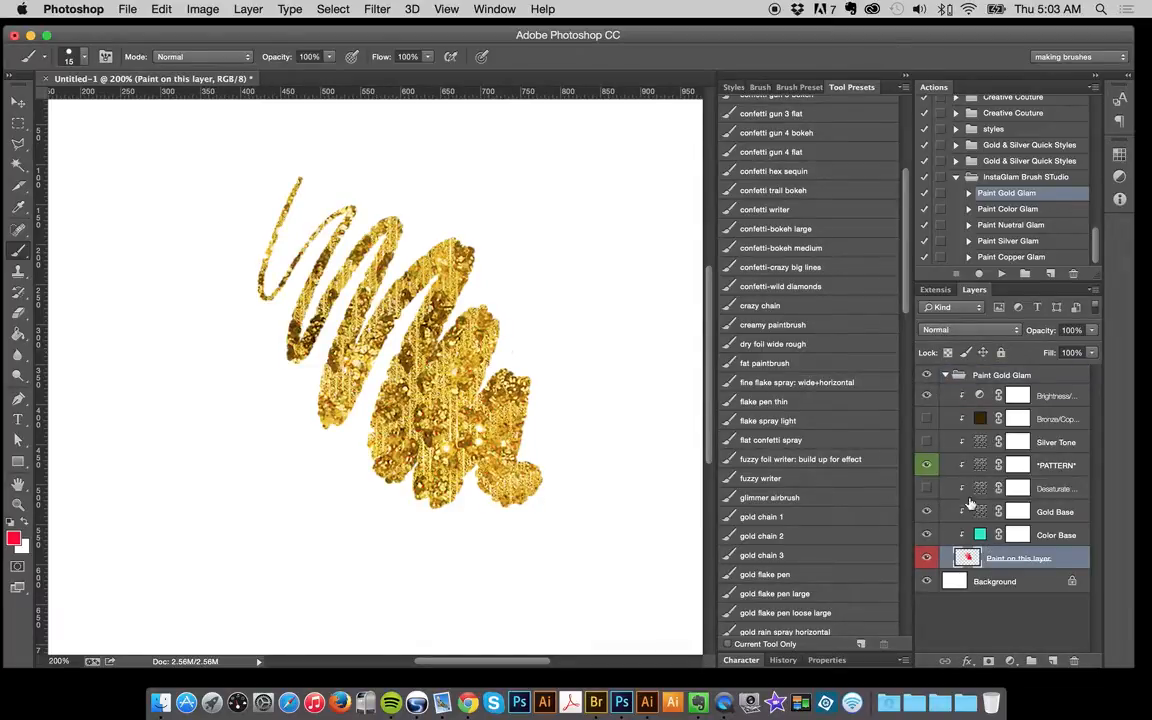
{"action": "left_click", "coordinate": [1052, 537]}
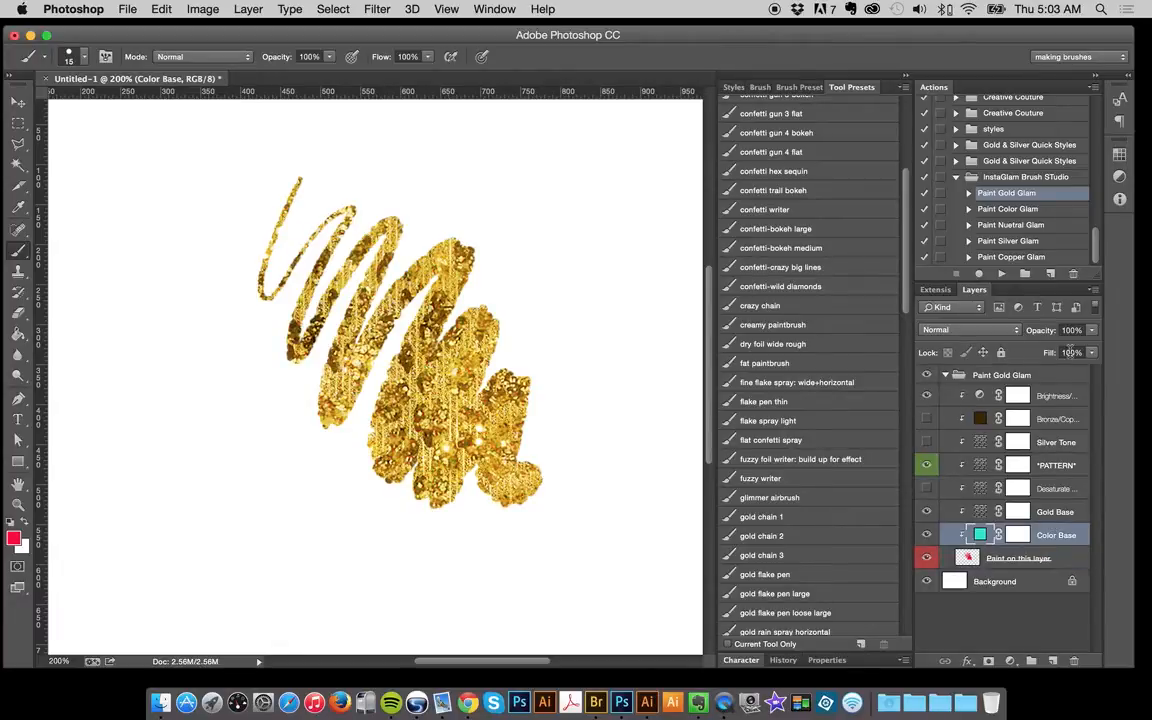
{"action": "left_click", "coordinate": [1055, 470]}
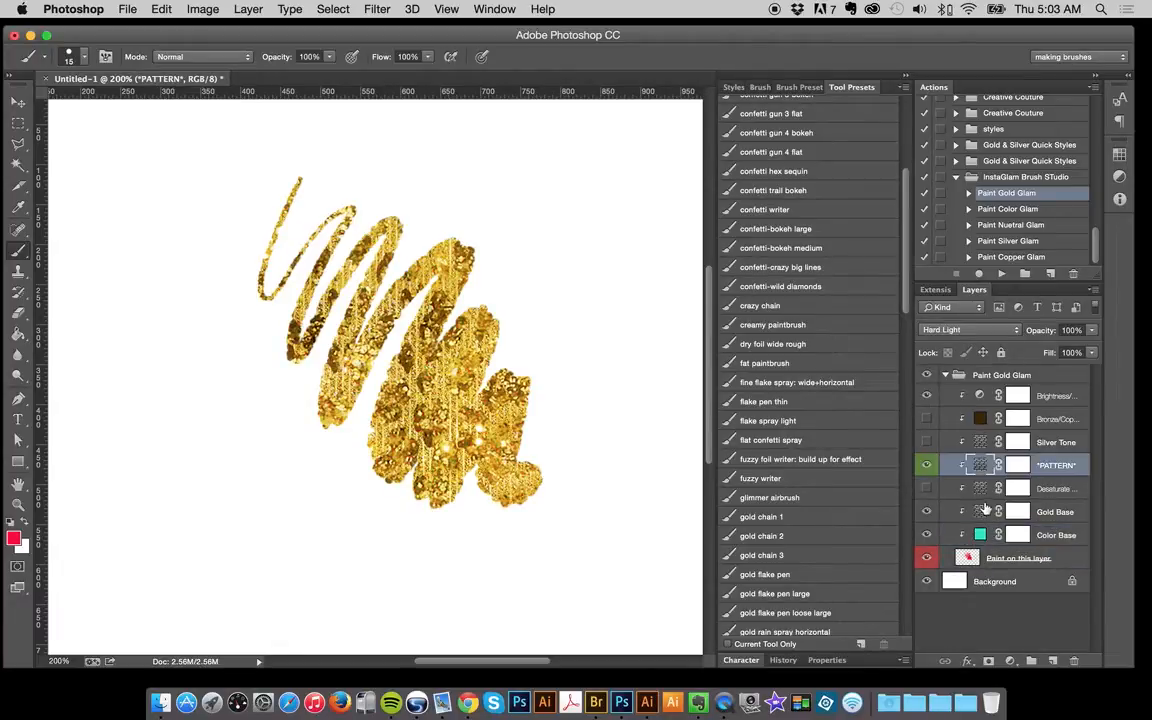
{"action": "left_click", "coordinate": [1048, 540]}
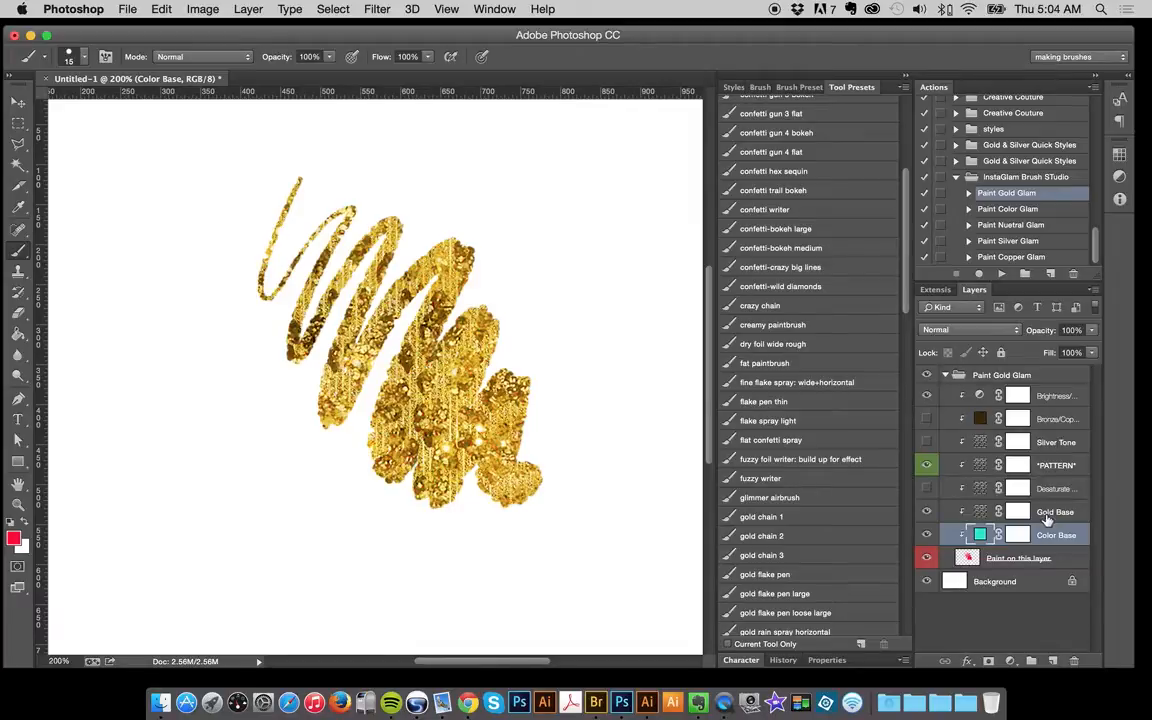
Hide the Gold Base layer and recolor the Color Base solid fill from turquoise to a bright magenta.
{"action": "left_click", "coordinate": [1052, 513]}
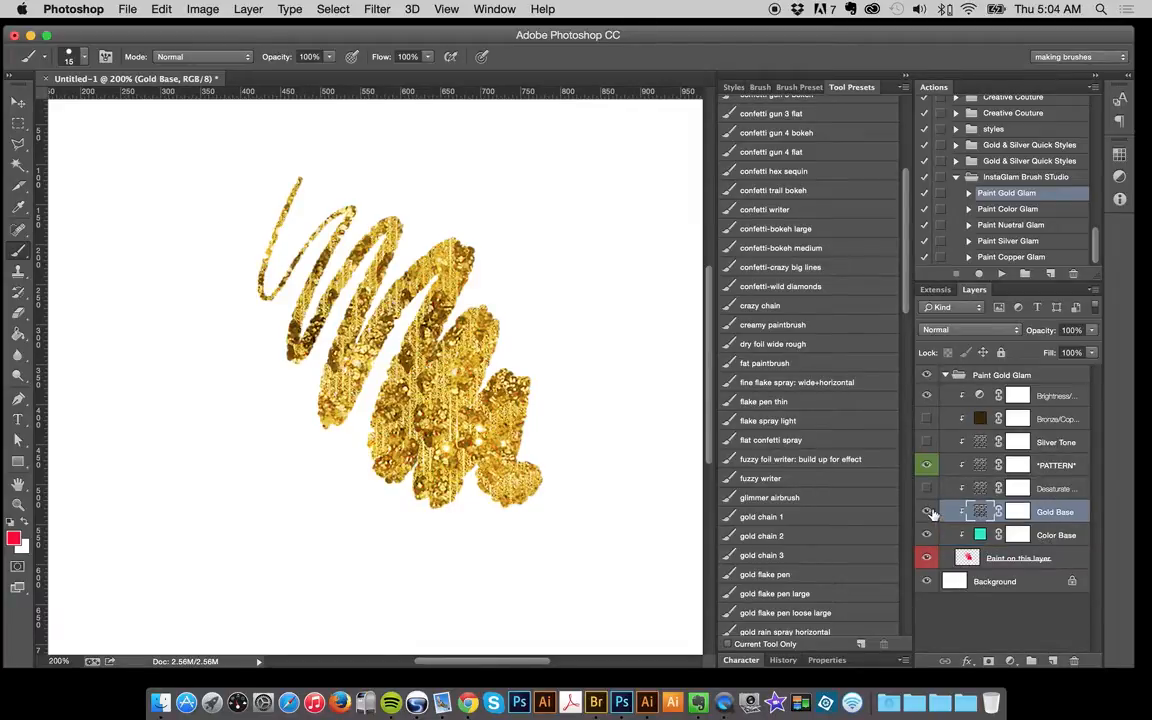
{"action": "left_click", "coordinate": [927, 513]}
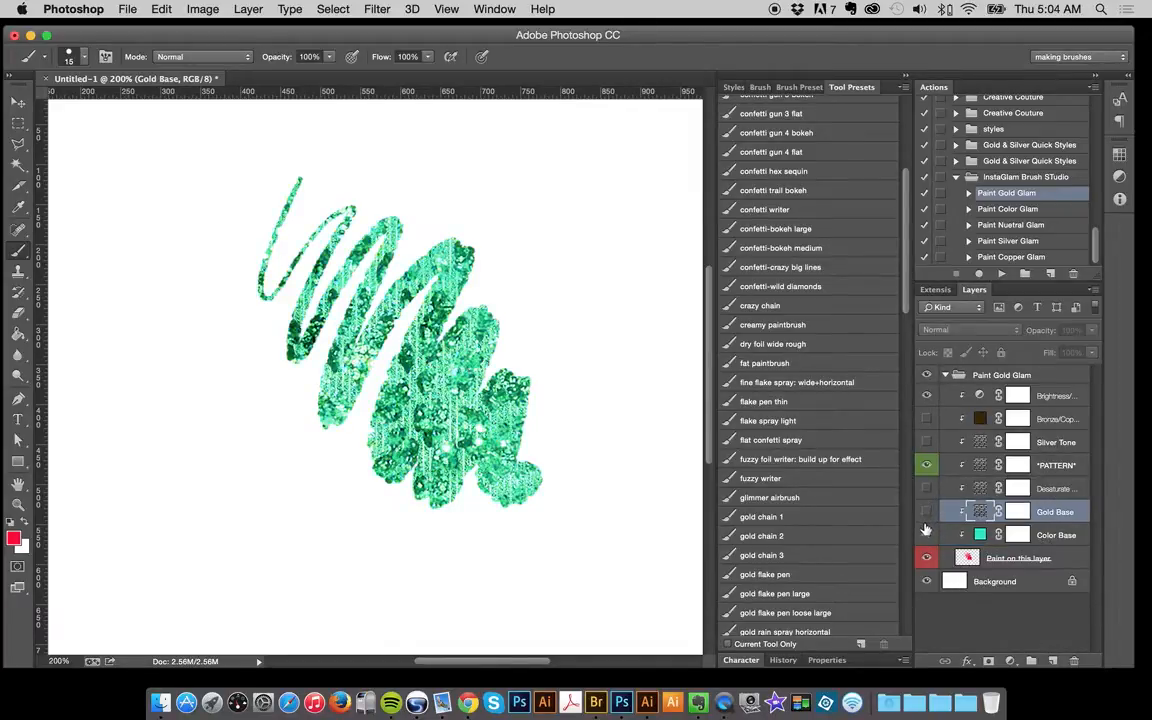
{"action": "left_click", "coordinate": [997, 543]}
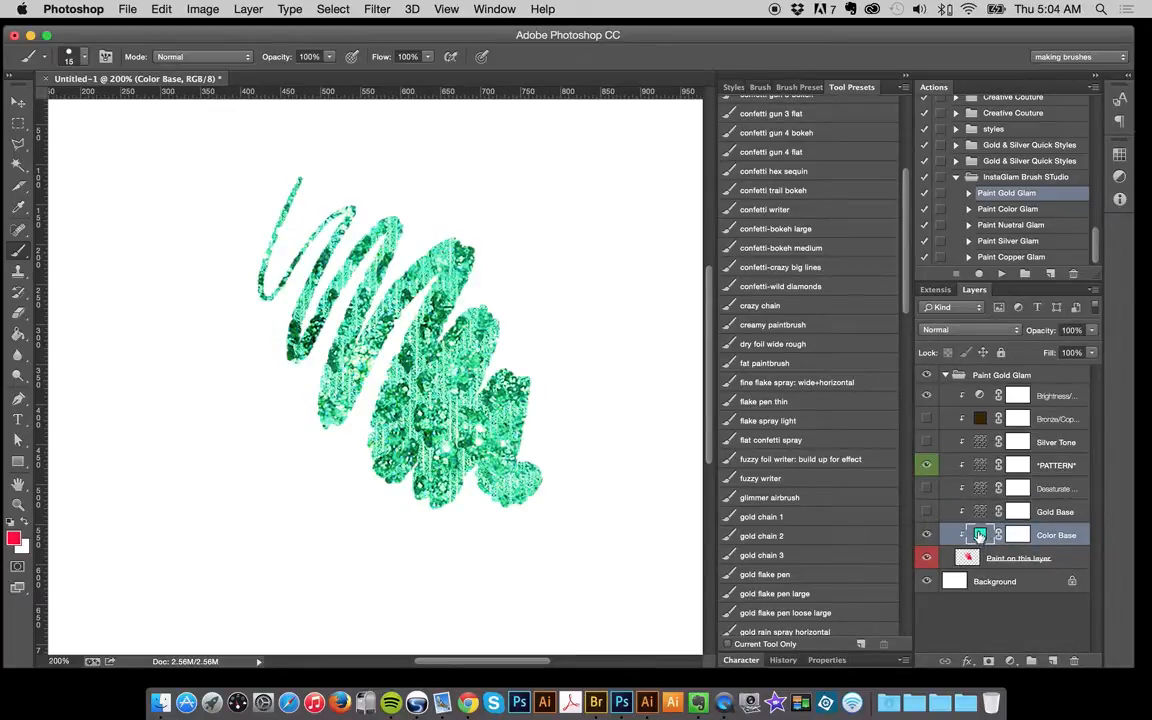
{"action": "double_click", "coordinate": [980, 536]}
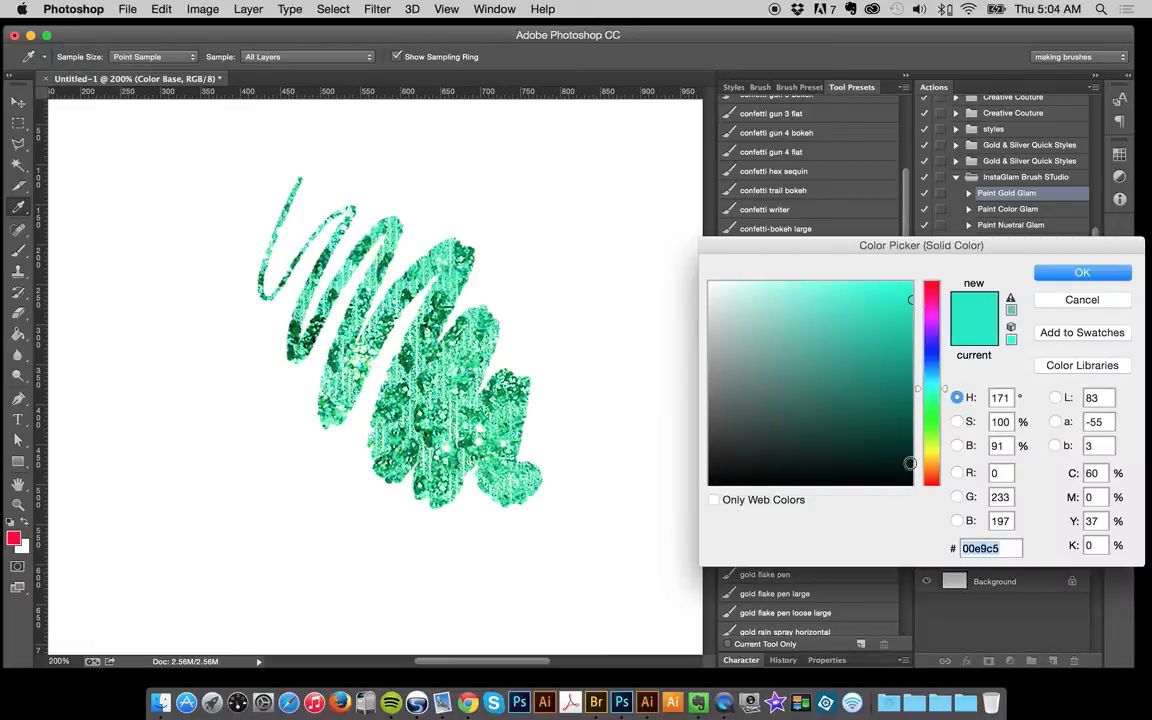
{"action": "left_click_drag", "start_coordinate": [938, 380], "coordinate": [931, 318]}
{"action": "left_click", "coordinate": [886, 363]}
{"action": "left_click", "coordinate": [852, 308]}
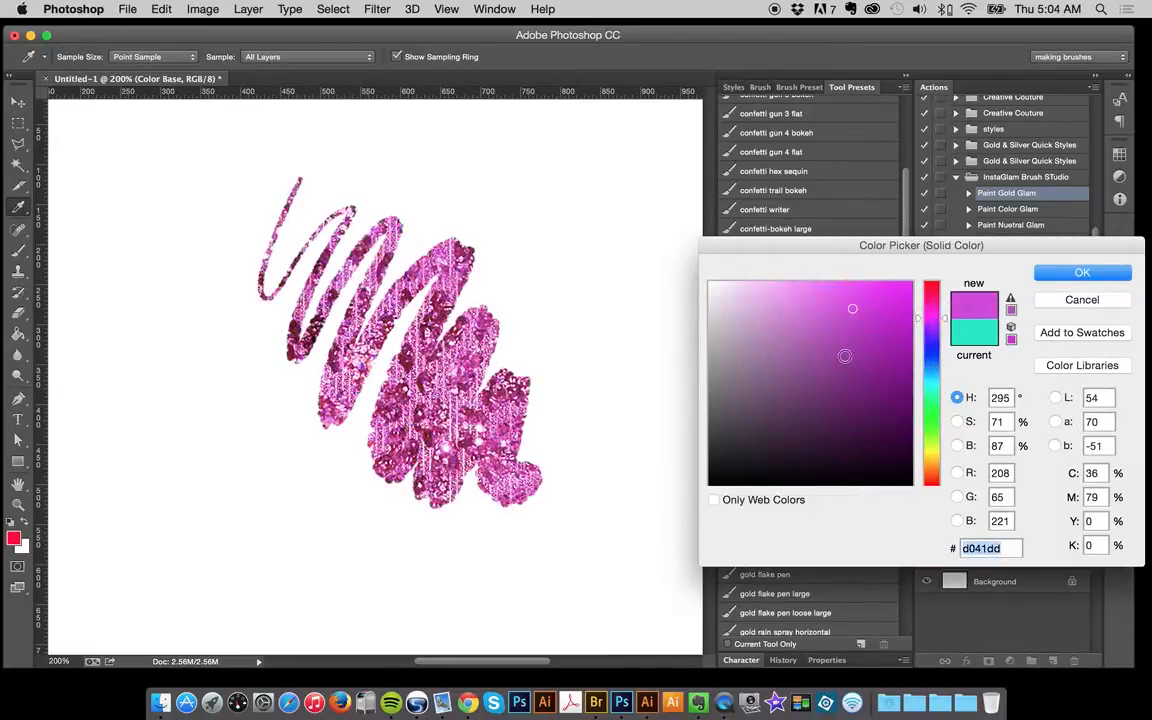
{"action": "key", "text": "Return"}
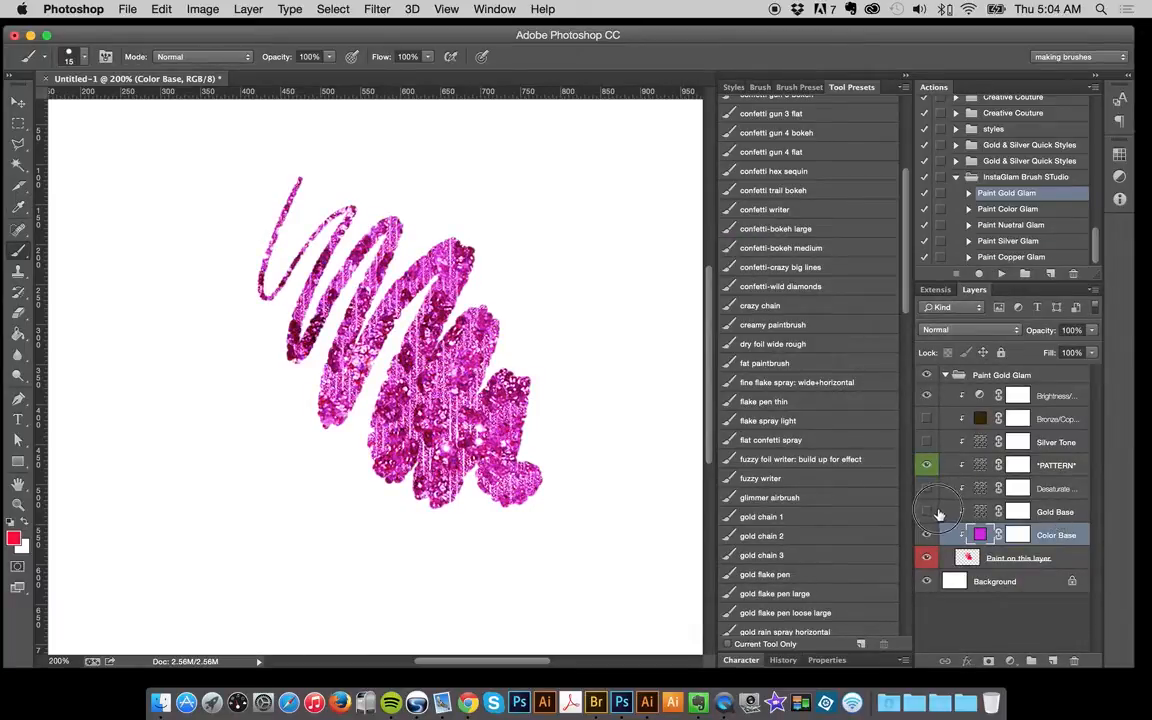
Show the Gold Base layer again and turn on the Desaturate Gold layer at 100% opacity.
{"action": "left_click", "coordinate": [1055, 512]}
{"action": "left_click", "coordinate": [927, 512]}
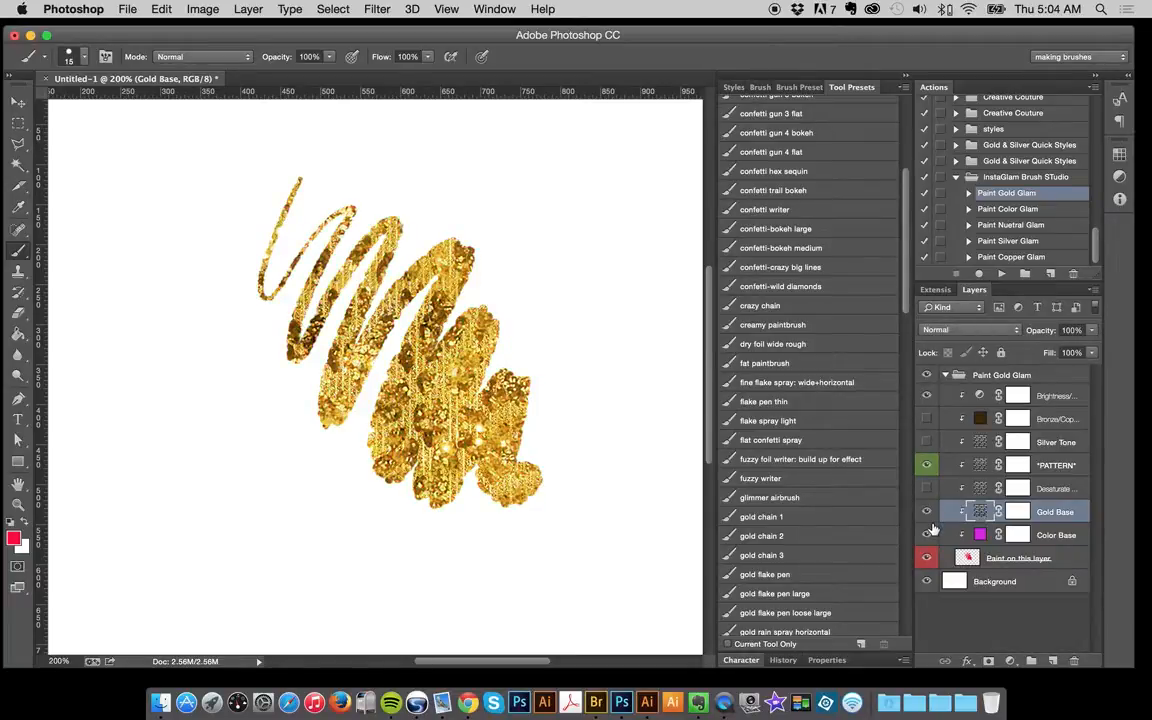
{"action": "left_click", "coordinate": [1053, 490]}
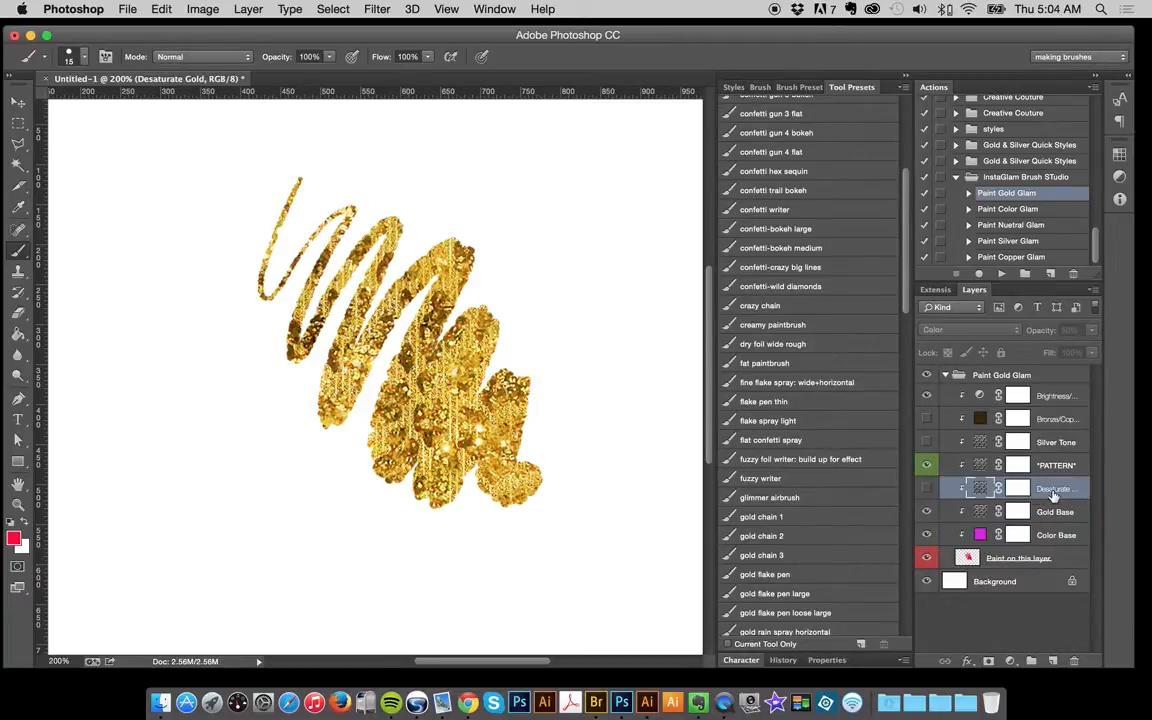
{"action": "left_click", "coordinate": [927, 489]}
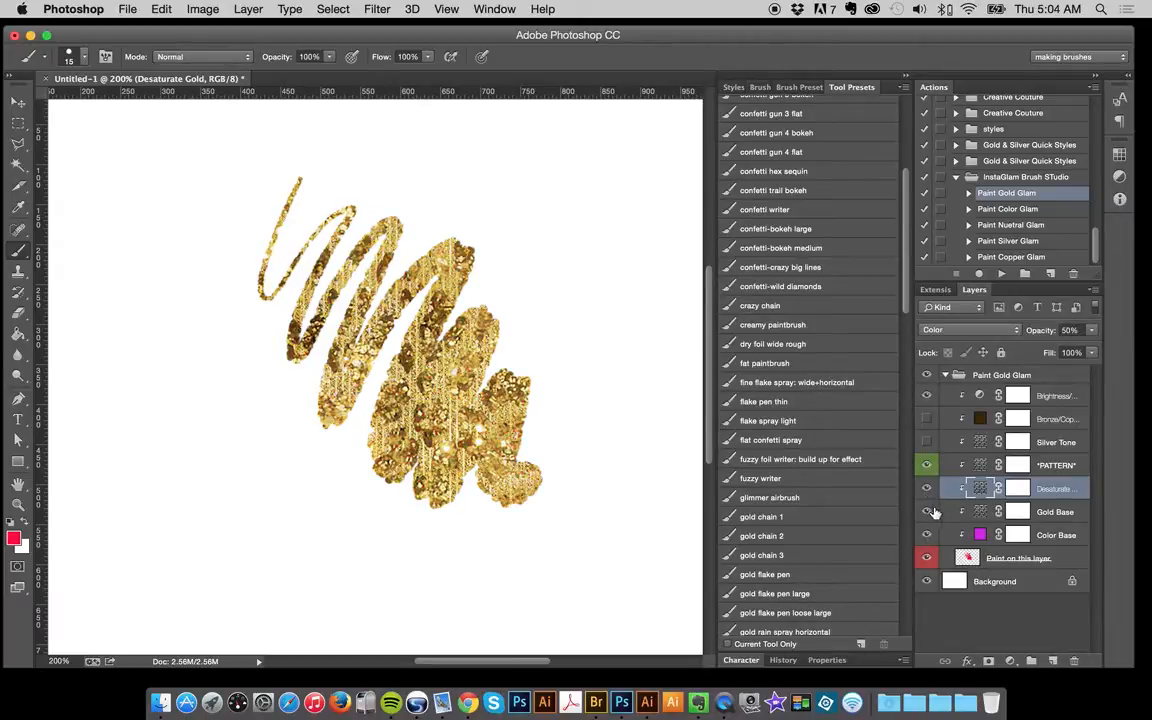
{"action": "left_click", "coordinate": [1092, 331]}
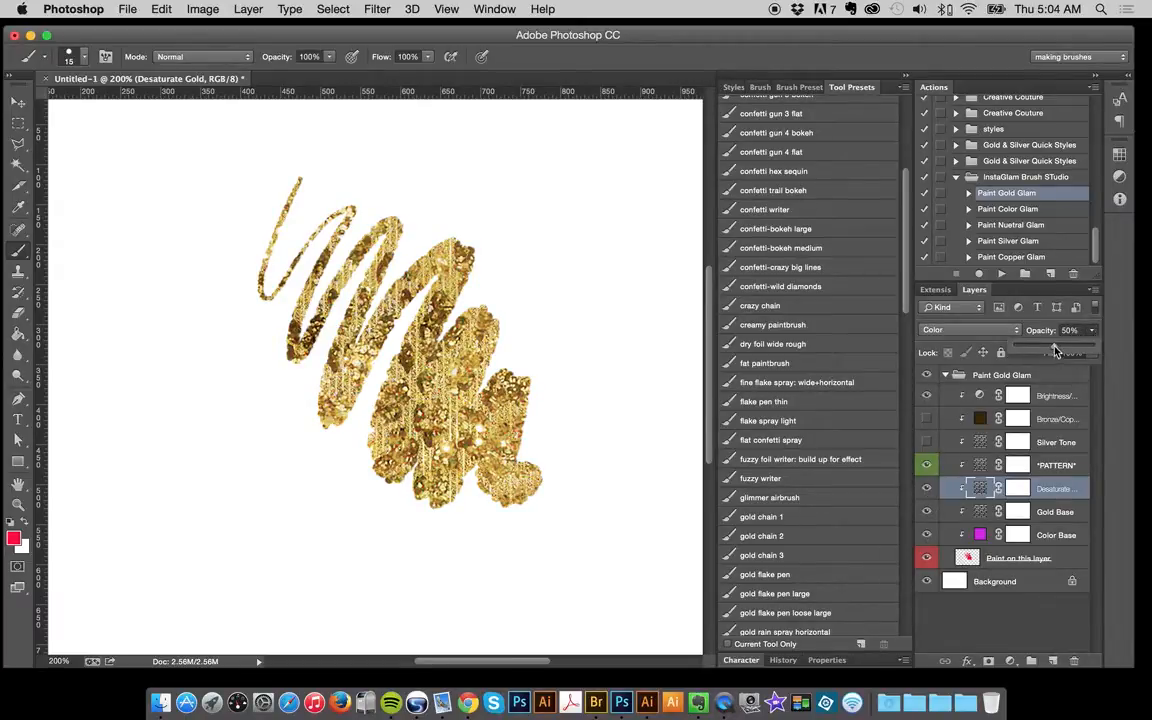
{"action": "left_click_drag", "start_coordinate": [1050, 348], "coordinate": [1097, 351]}
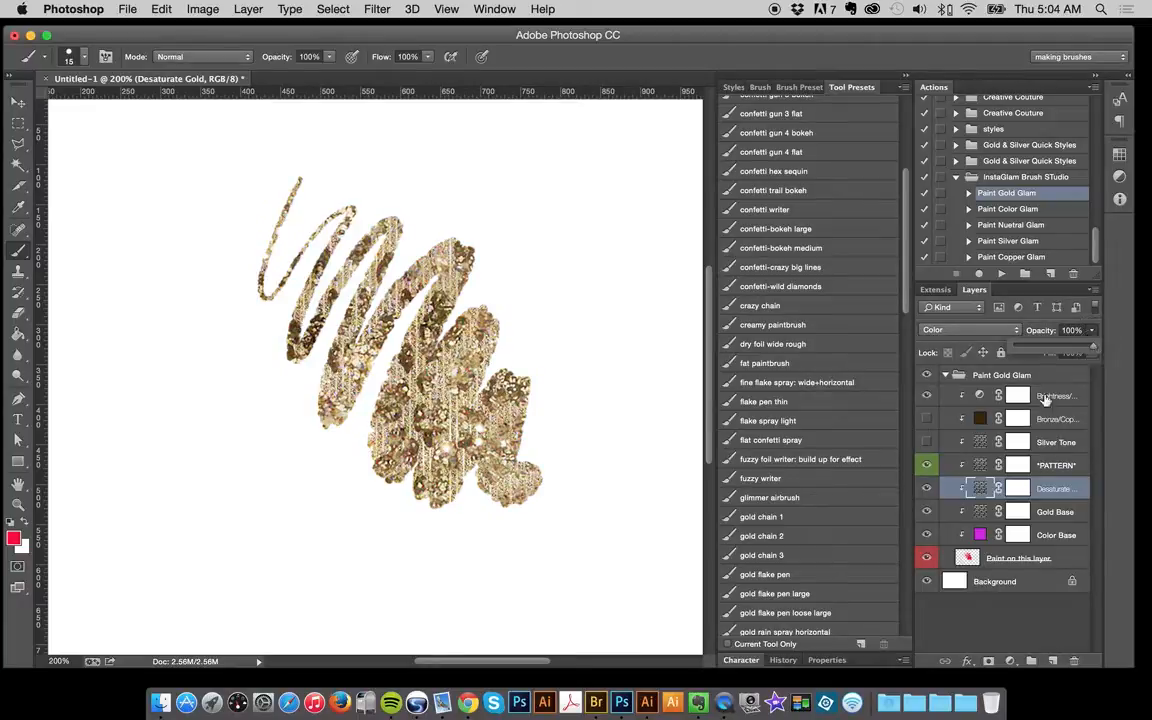
Hide the Desaturate Gold layer, and show and select the Silver Tone layer.
{"action": "left_click", "coordinate": [928, 488]}
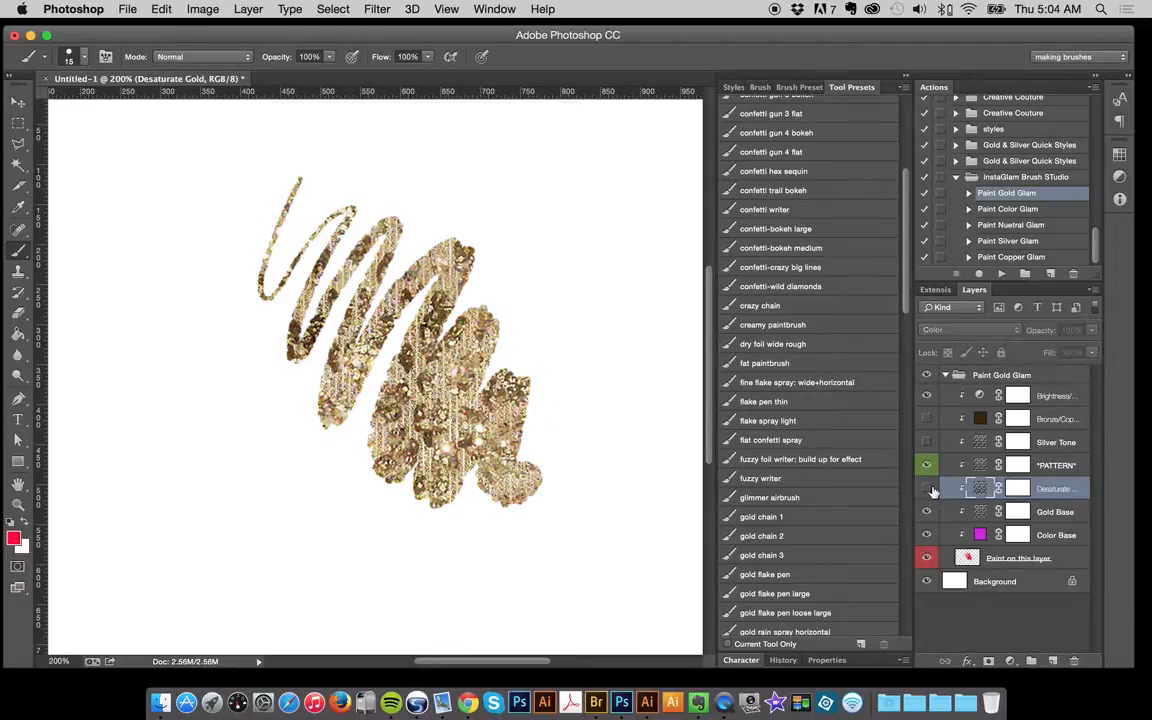
{"action": "left_click", "coordinate": [926, 441]}
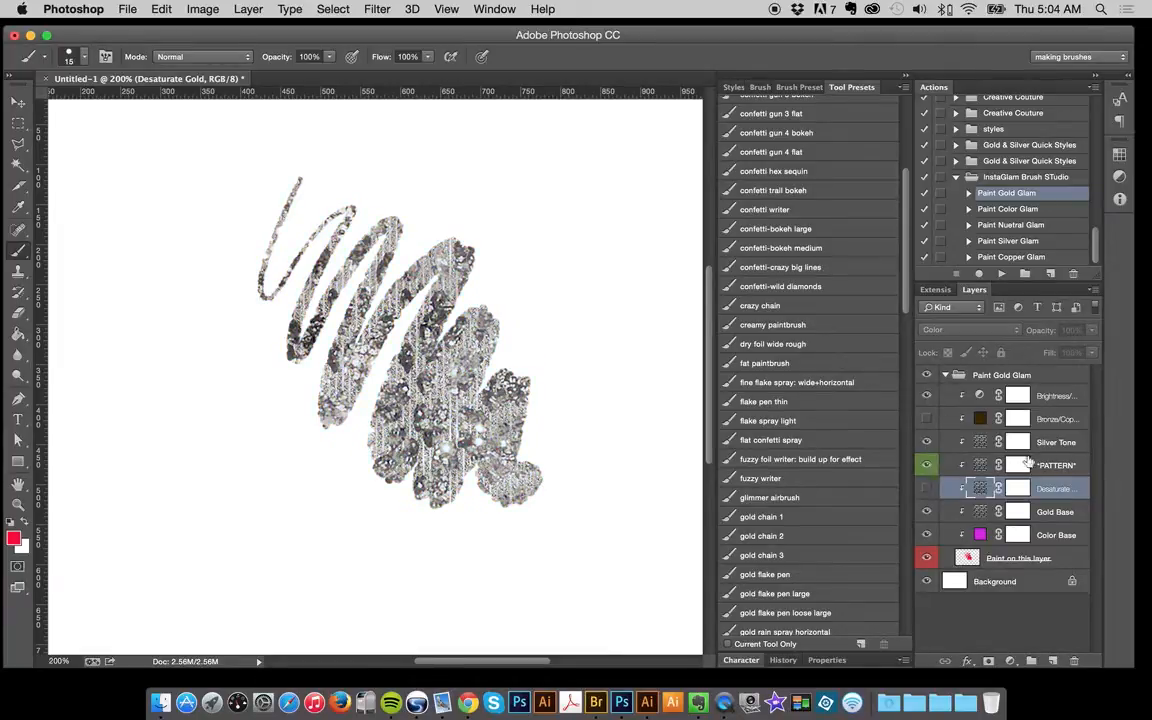
{"action": "left_click", "coordinate": [941, 447]}
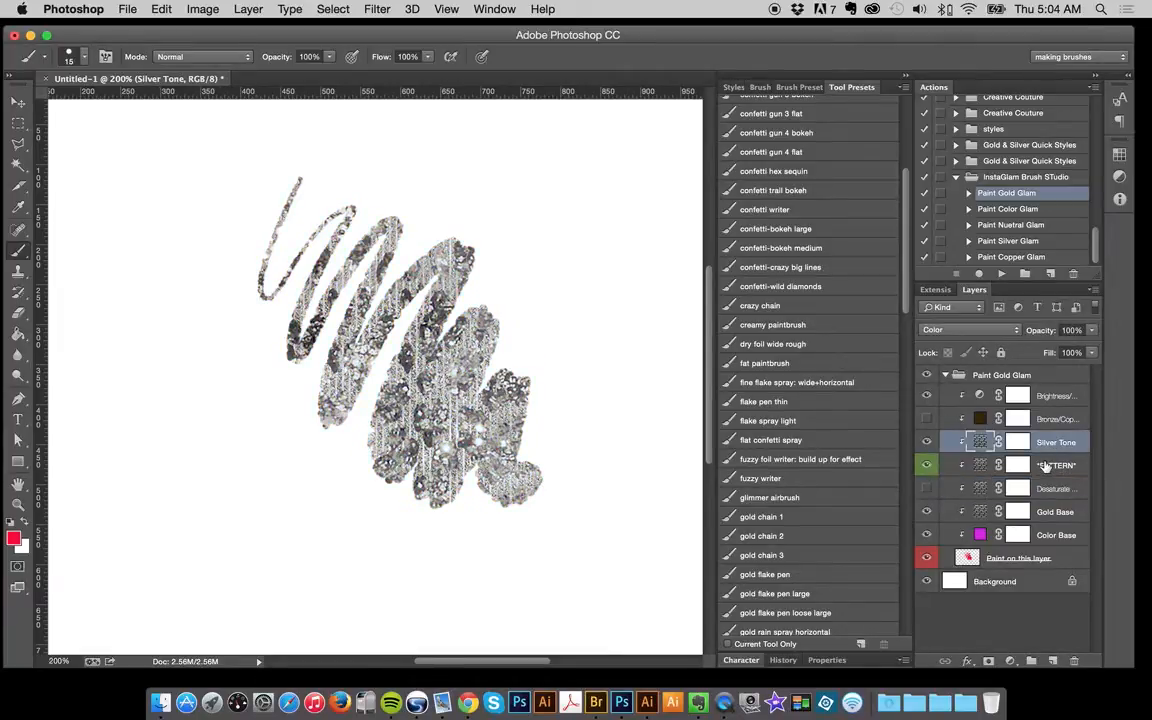
Hide the Silver Tone layer, preview the Bronze/Copper Tone layer on and off, and select the Brightness/Contrast controls layer.
{"action": "left_click", "coordinate": [928, 441]}
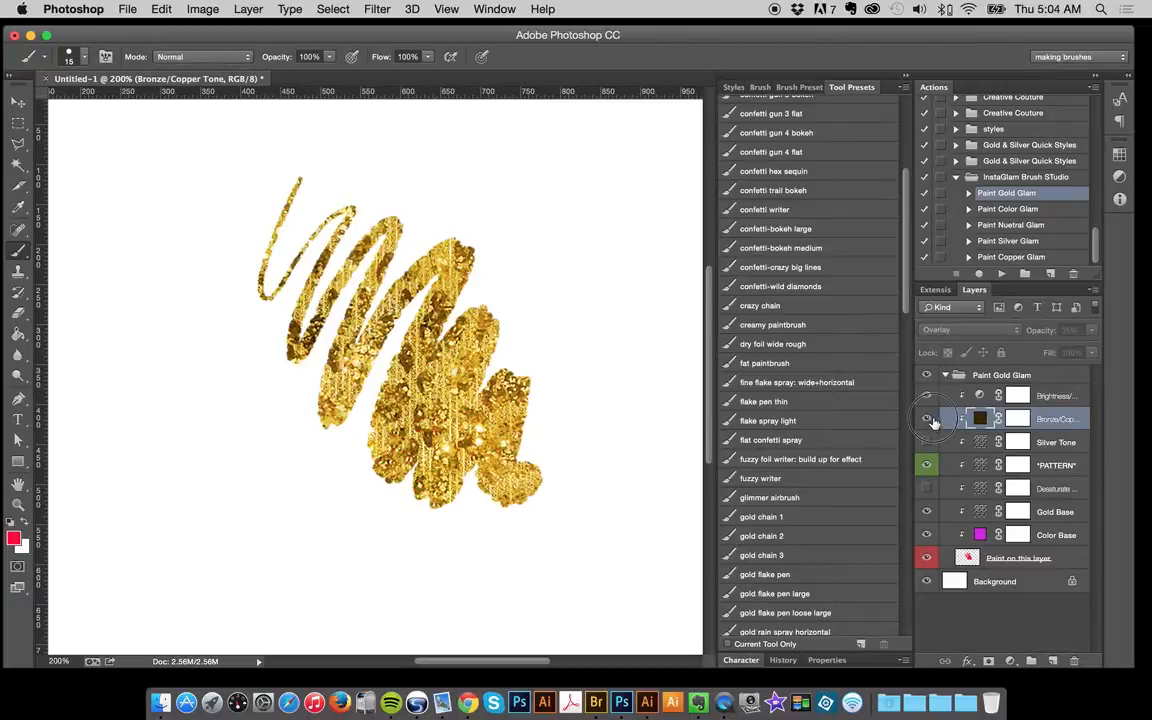
{"action": "left_click", "coordinate": [928, 420]}
{"action": "left_click", "coordinate": [928, 420]}
{"action": "left_click", "coordinate": [1059, 404]}
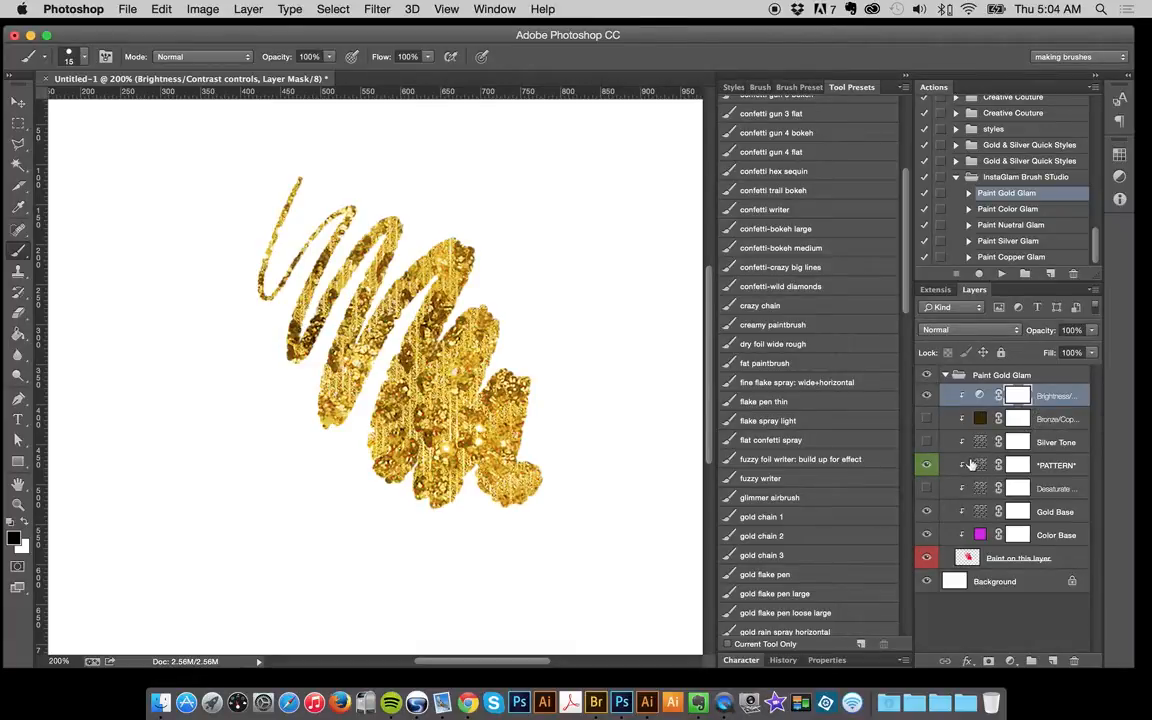
{"action": "left_click", "coordinate": [962, 384]}
Paint a wavy ribbon from the canvas's left side down to its lower edge on "Paint on this layer" with the calligraphy pen leopard brush.
{"action": "left_click", "coordinate": [1000, 558]}
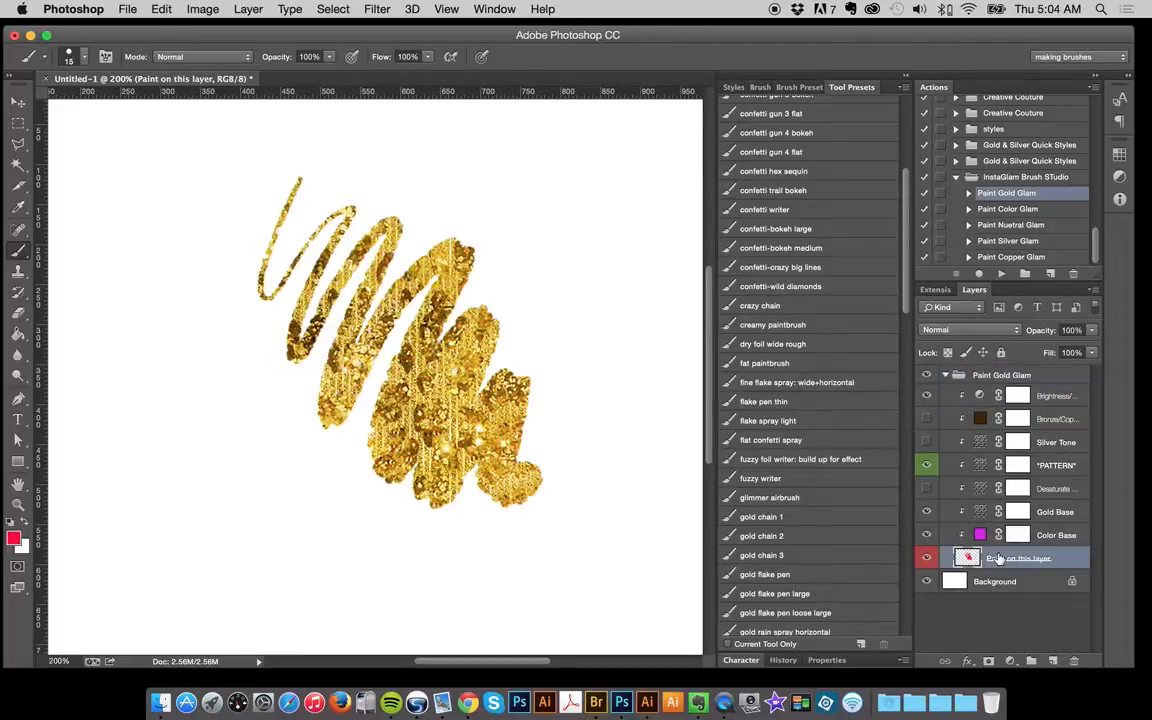
{"action": "scroll", "coordinate": [908, 260], "scroll_direction": "up", "scroll_amount": 10}
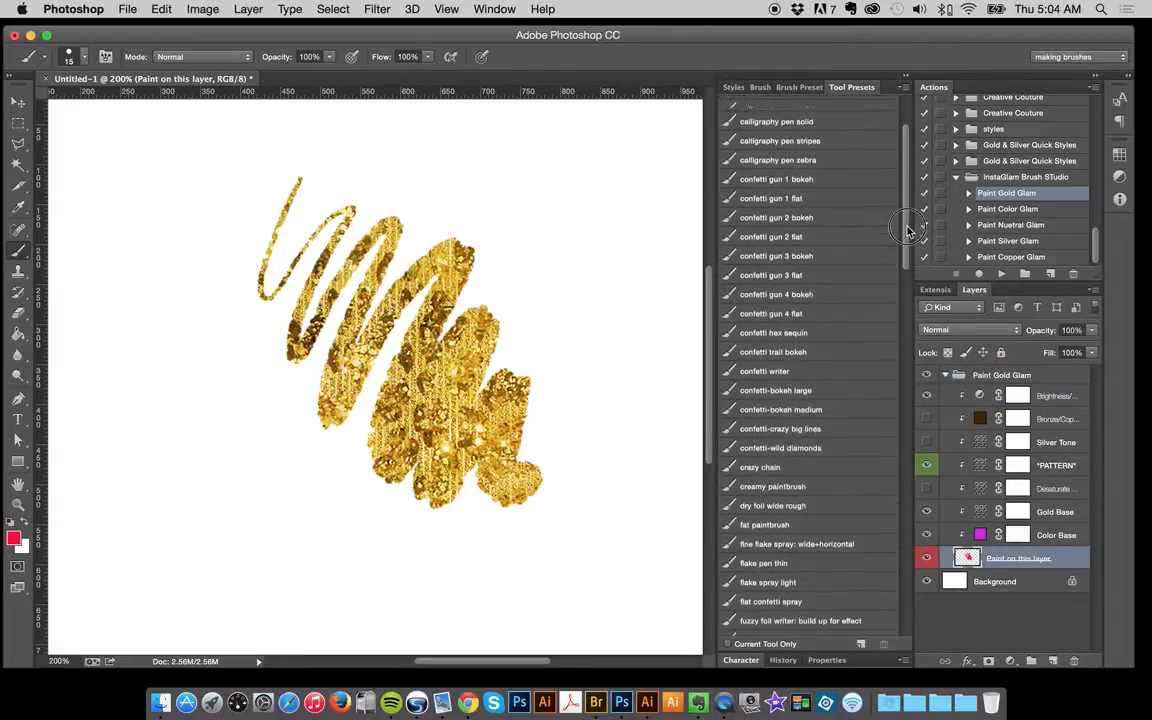
{"action": "left_click", "coordinate": [813, 146]}
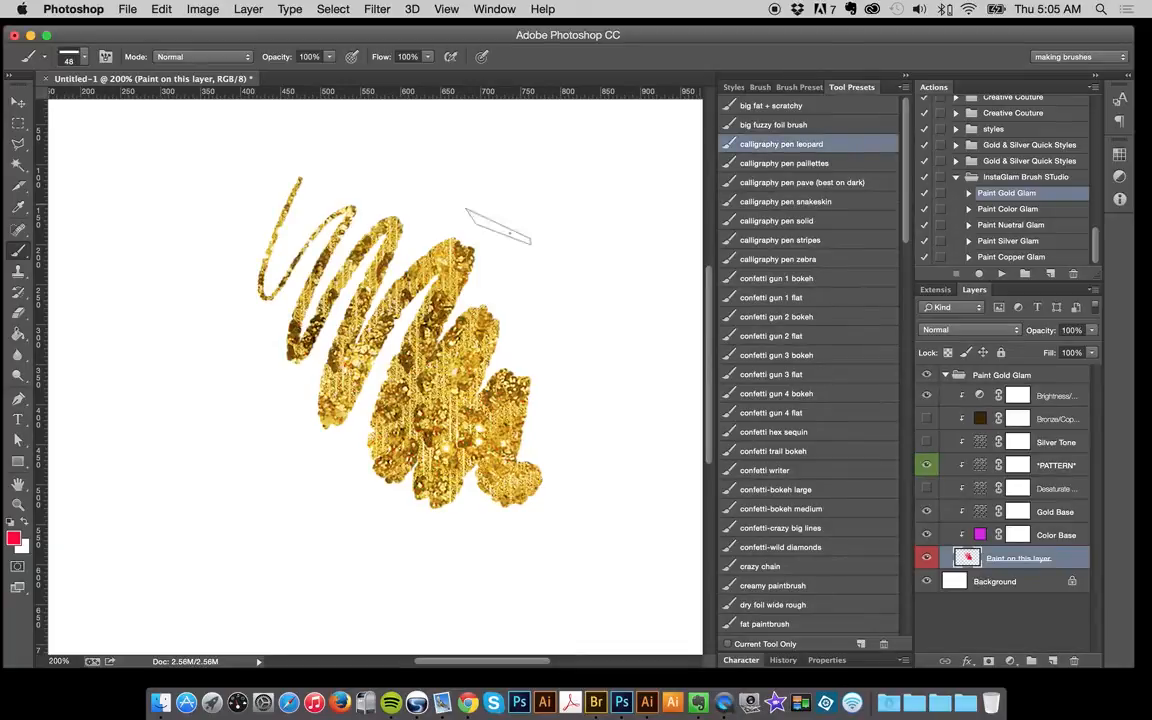
{"action": "left_click_drag", "start_coordinate": [162, 282], "coordinate": [145, 335]}
{"action": "mouse_move", "coordinate": [183, 433]}
{"action": "left_mouse_down"}
{"action": "mouse_move", "coordinate": [217, 402]}
{"action": "mouse_move", "coordinate": [277, 408]}
{"action": "mouse_move", "coordinate": [276, 545]}
{"action": "mouse_move", "coordinate": [313, 565]}
{"action": "mouse_move", "coordinate": [428, 536]}
{"action": "mouse_move", "coordinate": [461, 599]}
{"action": "mouse_move", "coordinate": [538, 650]}
{"action": "left_mouse_up"}
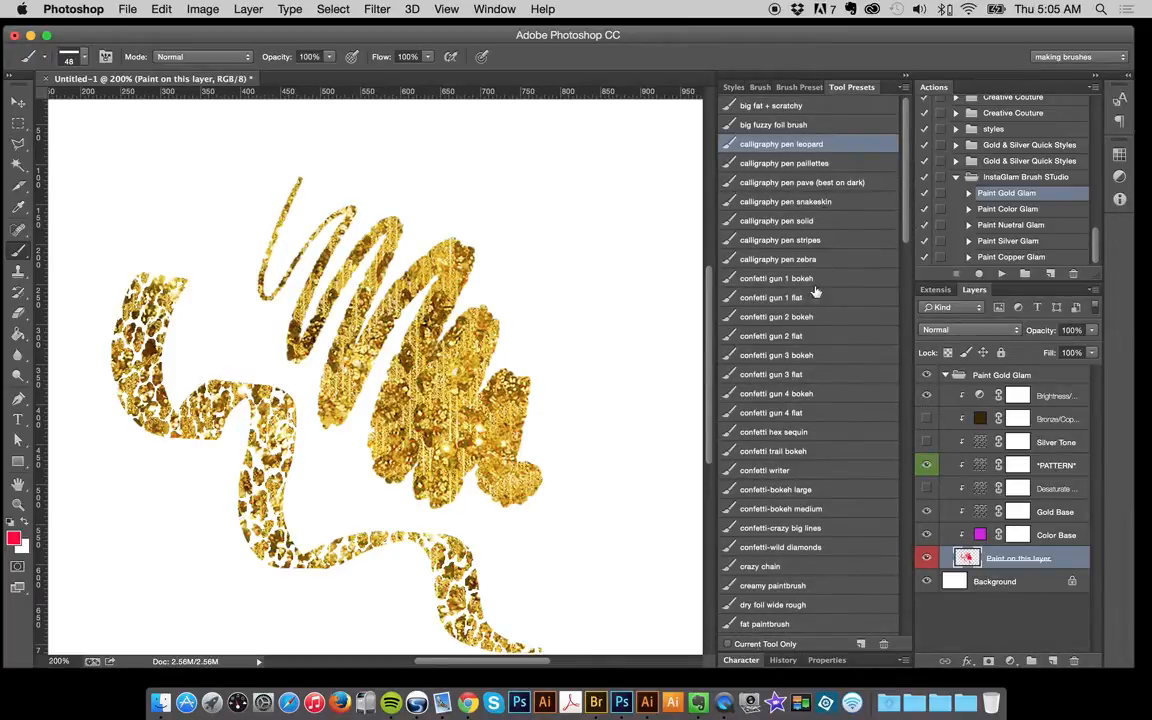
Scatter dots down the canvas's right side with confetti gun 2 bokeh and hexagons across its upper area with confetti hex sequin.
{"action": "scroll", "coordinate": [810, 229], "scroll_direction": "down", "scroll_amount": 3}
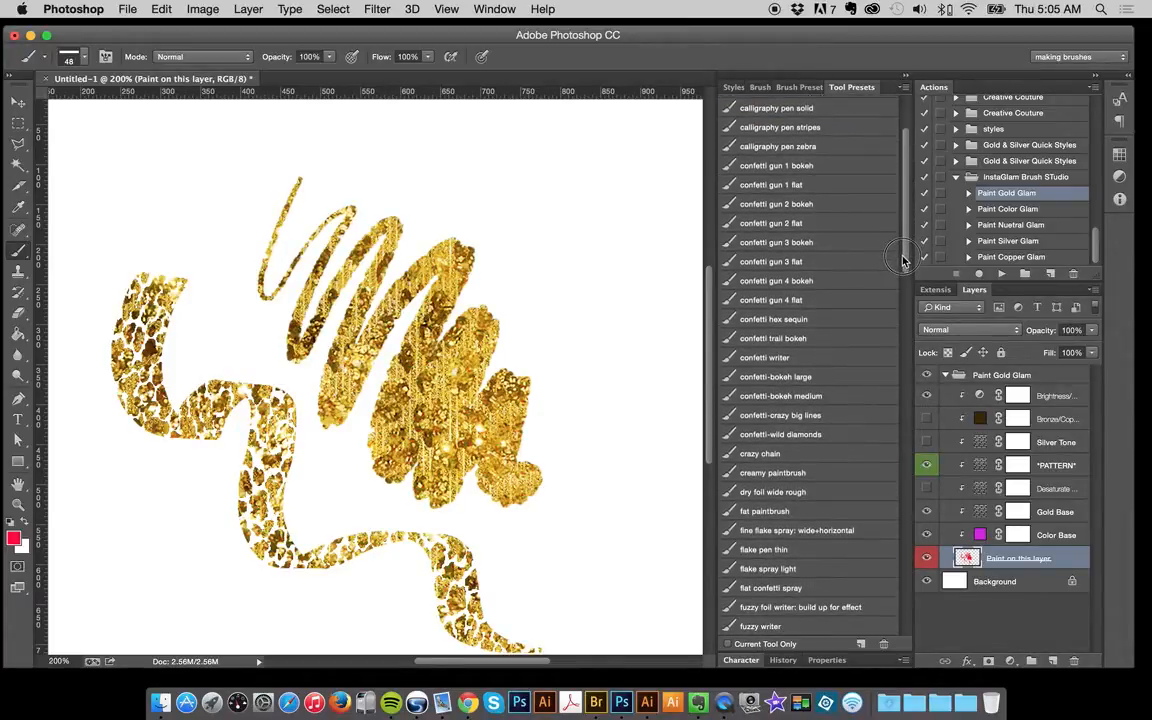
{"action": "left_click", "coordinate": [776, 204]}
{"action": "left_click_drag", "start_coordinate": [600, 165], "coordinate": [640, 250]}
{"action": "mouse_move", "coordinate": [603, 379]}
{"action": "left_mouse_down"}
{"action": "mouse_move", "coordinate": [581, 527]}
{"action": "mouse_move", "coordinate": [586, 571]}
{"action": "left_mouse_up"}
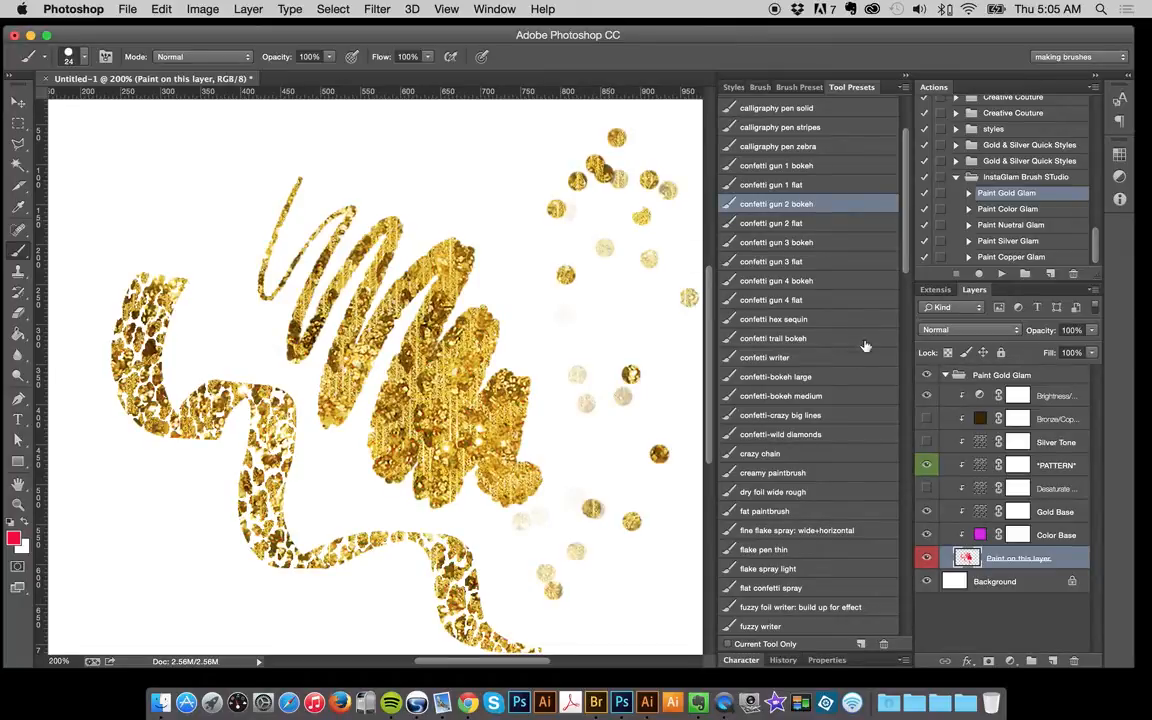
{"action": "left_click", "coordinate": [822, 318]}
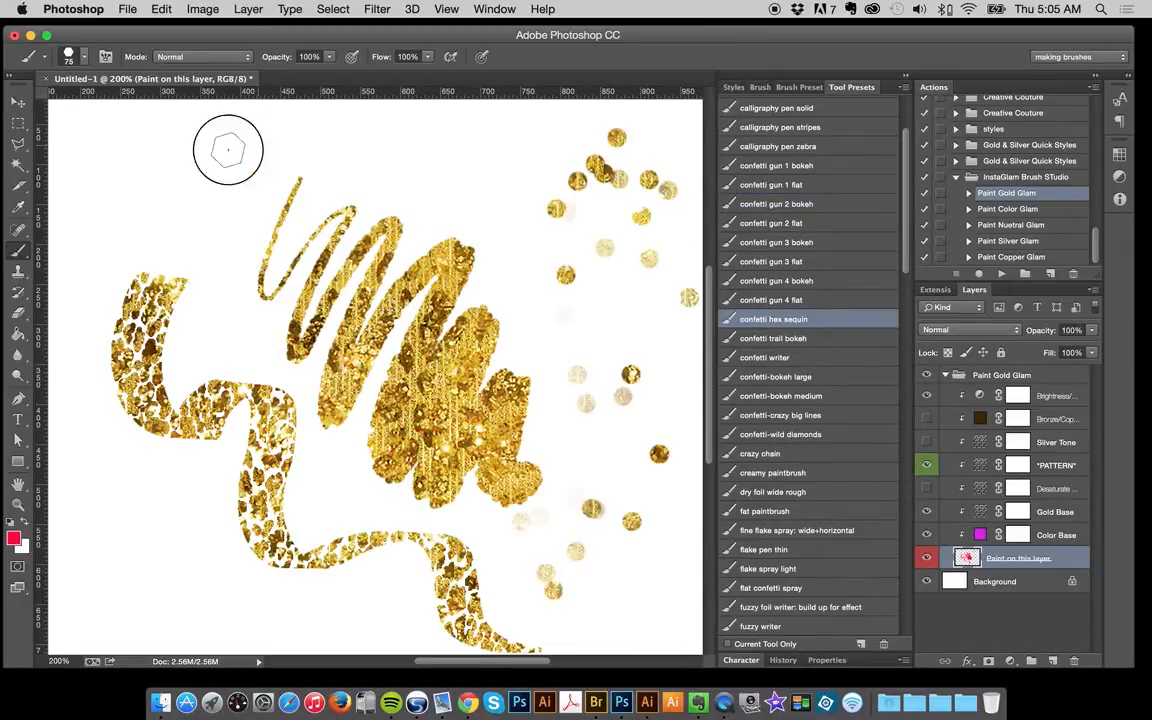
{"action": "mouse_move", "coordinate": [226, 147]}
{"action": "left_mouse_down"}
{"action": "mouse_move", "coordinate": [202, 263]}
{"action": "mouse_move", "coordinate": [357, 132]}
{"action": "mouse_move", "coordinate": [437, 182]}
{"action": "mouse_move", "coordinate": [505, 165]}
{"action": "left_mouse_up"}
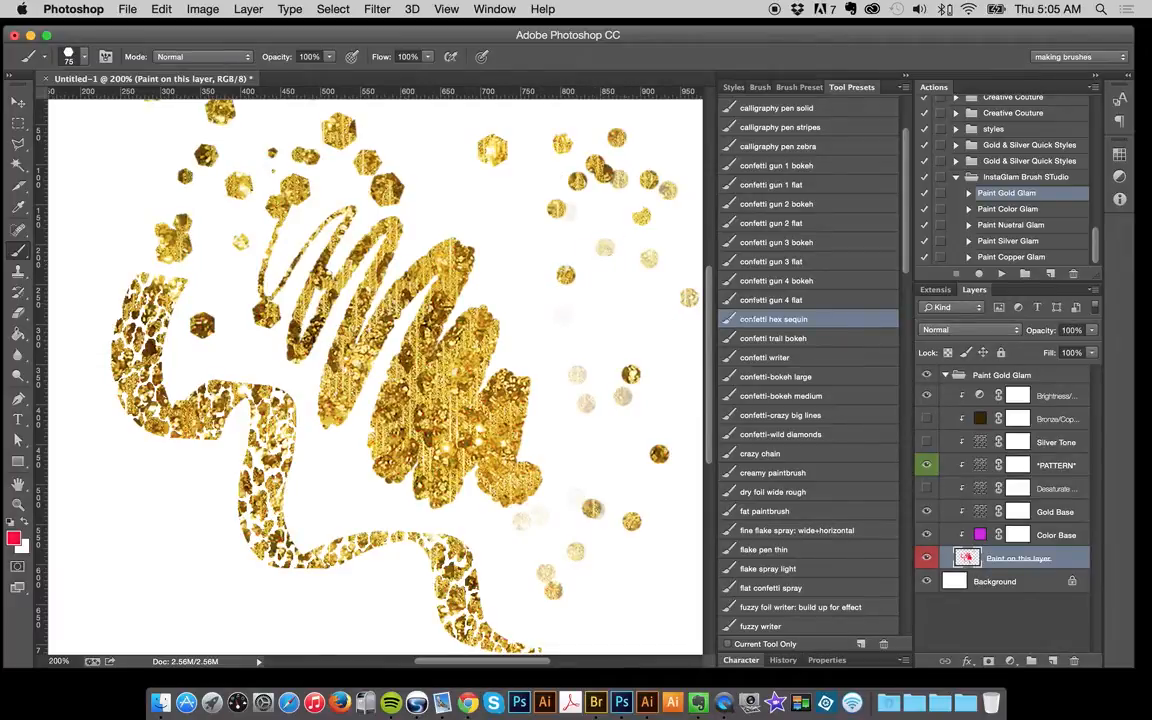
Clear all the painted strokes from "Paint on this layer".
{"action": "left_click", "coordinate": [18, 505]}
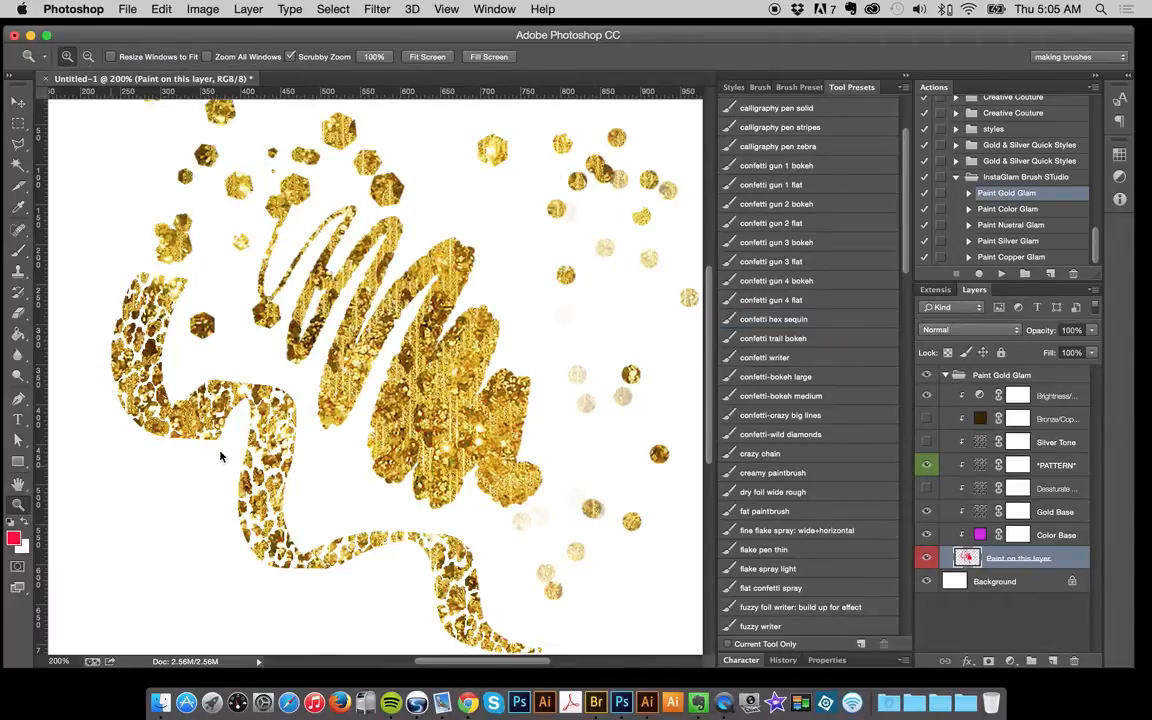
{"action": "left_click", "coordinate": [337, 437], "text": "alt"}
{"action": "left_click", "coordinate": [404, 346]}
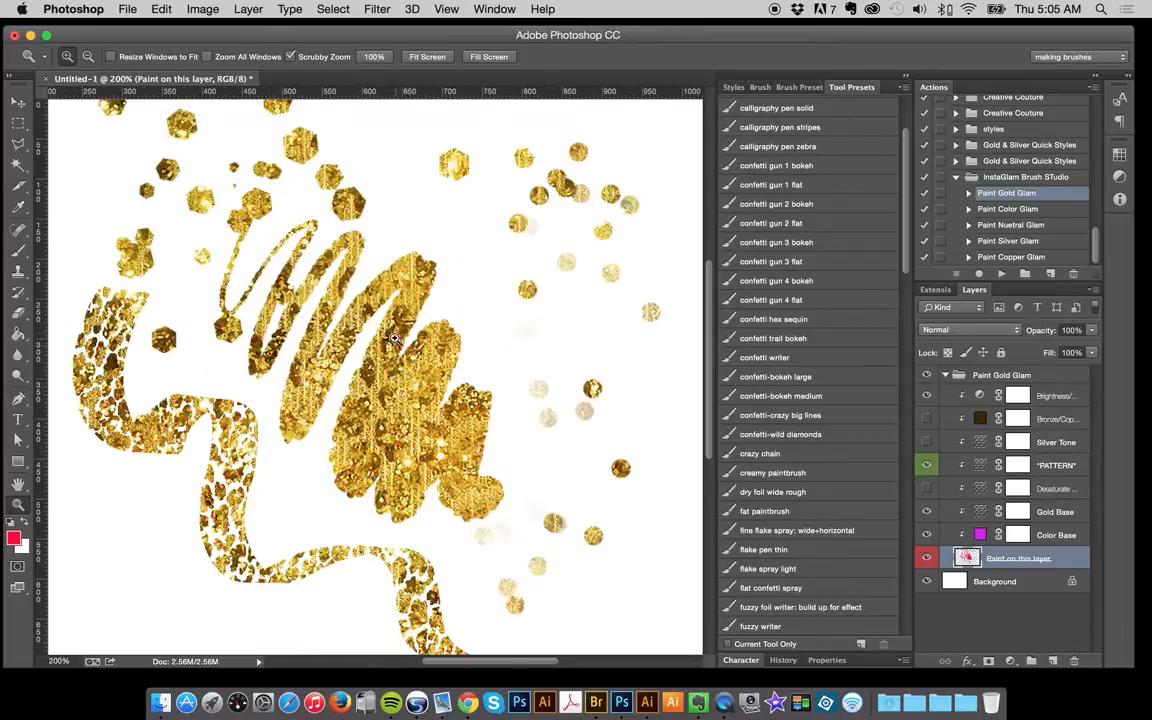
{"action": "left_click", "coordinate": [18, 101]}
{"action": "key", "text": "super+x"}
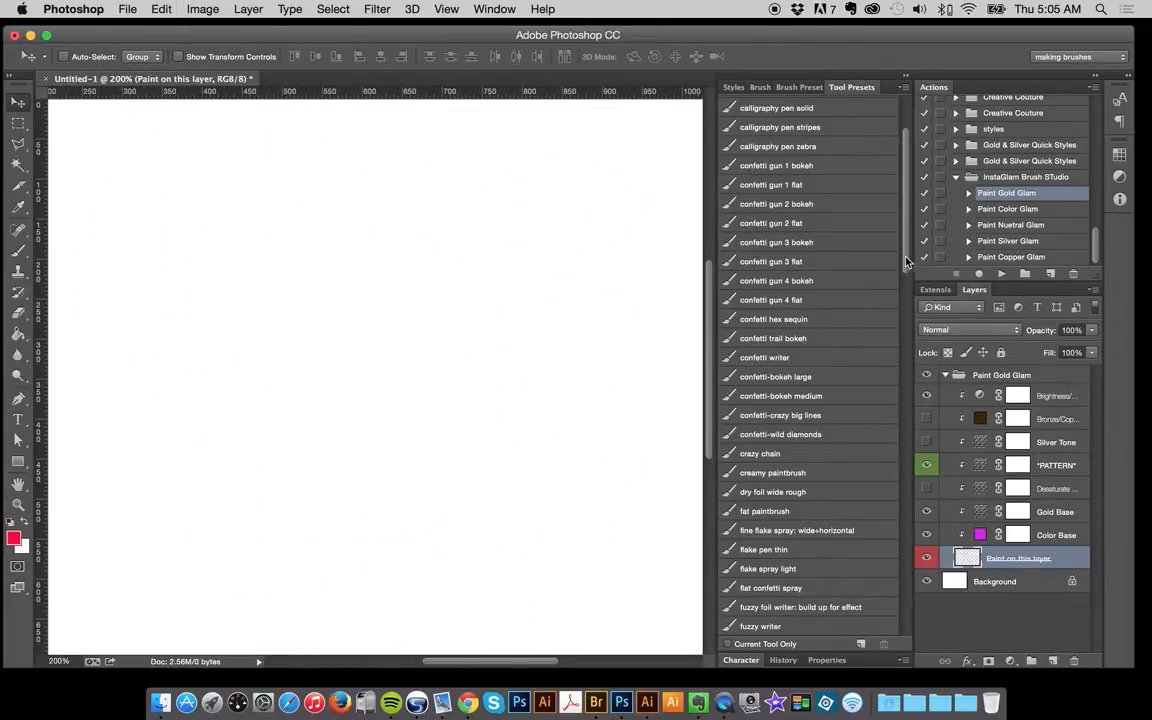
Dab four clusters of bokeh dots around the canvas's center and right side with the confetti trail bokeh brush.
{"action": "scroll", "coordinate": [810, 300], "scroll_direction": "down", "scroll_amount": 2}
{"action": "left_click", "coordinate": [773, 300]}
{"action": "left_click", "coordinate": [568, 213]}
{"action": "left_click", "coordinate": [615, 415]}
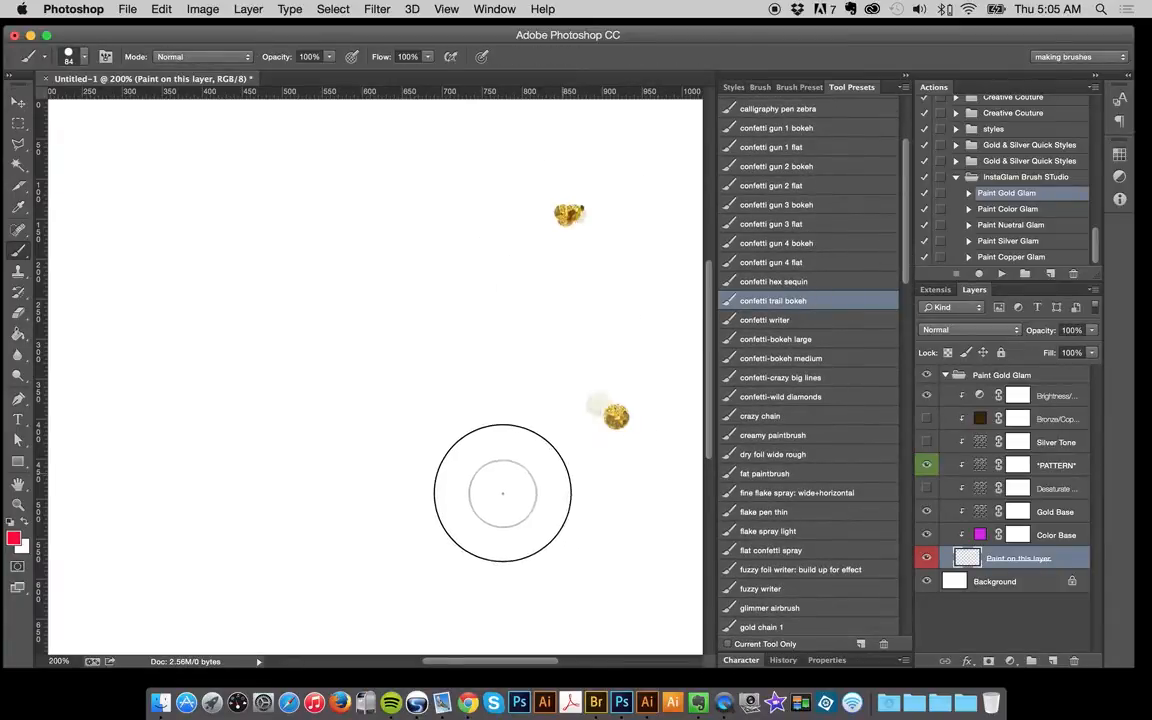
{"action": "left_click", "coordinate": [502, 492]}
{"action": "left_click", "coordinate": [425, 385]}
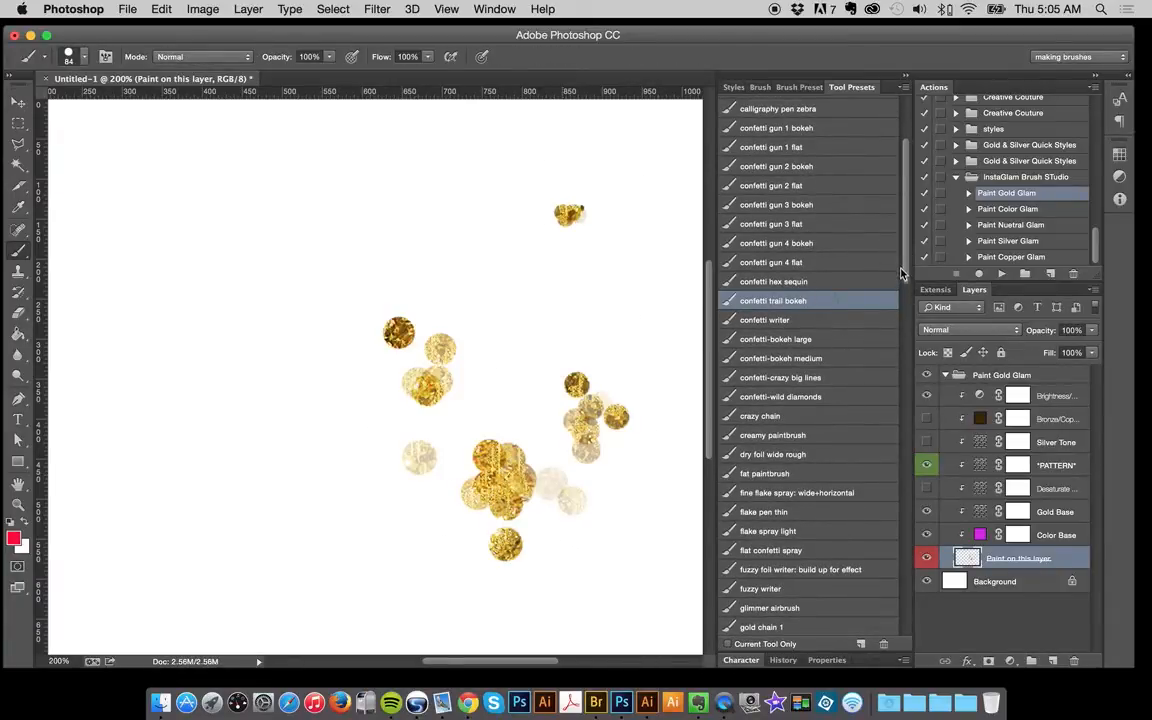
Spray a diagonal band of thin horizontal flecks above the bokeh dots with the flat confetti spray brush.
{"action": "scroll", "coordinate": [900, 272], "scroll_direction": "down", "scroll_amount": 4}
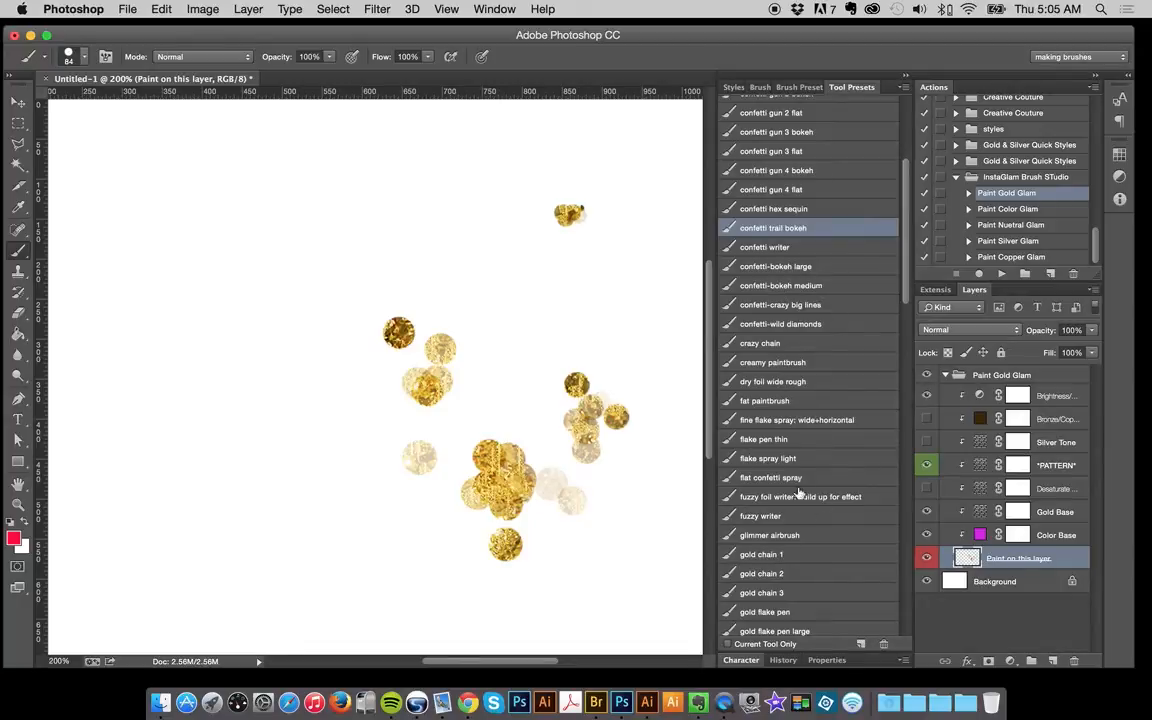
{"action": "left_click", "coordinate": [798, 477]}
{"action": "mouse_move", "coordinate": [456, 200]}
{"action": "left_mouse_down"}
{"action": "mouse_move", "coordinate": [443, 262]}
{"action": "mouse_move", "coordinate": [540, 350]}
{"action": "left_mouse_up"}
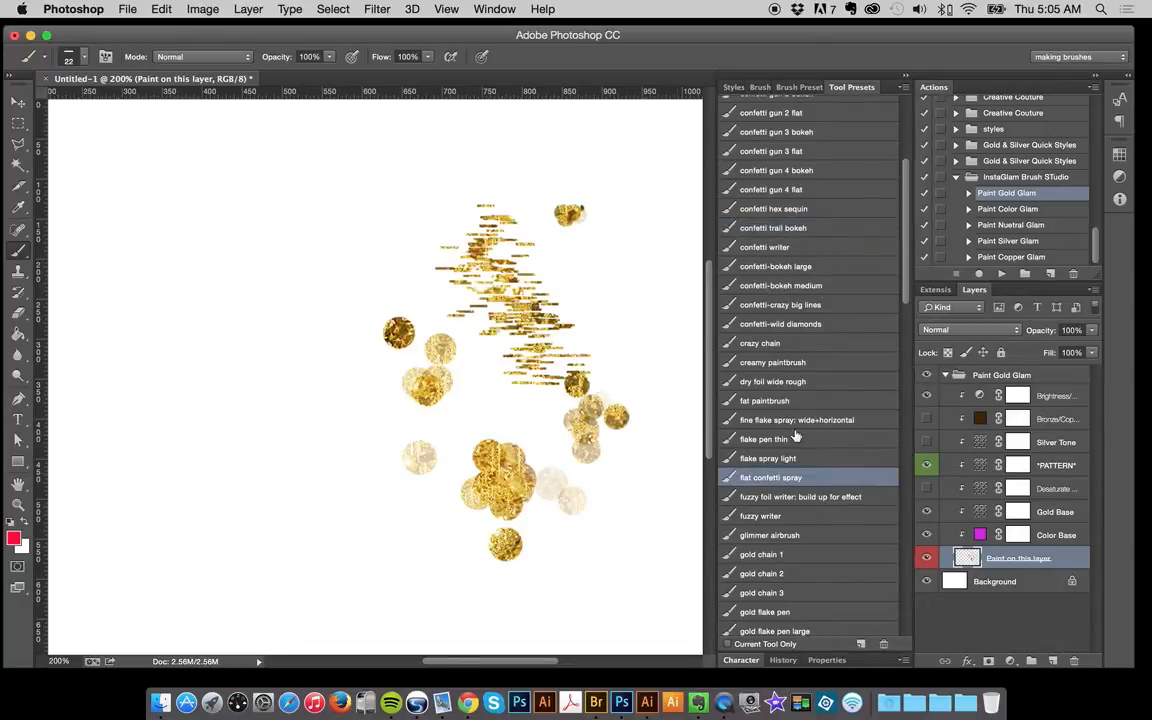
Paint a large curl with two loops down the canvas's left side using the gold chain 1 brush.
{"action": "scroll", "coordinate": [897, 290], "scroll_direction": "down", "scroll_amount": 12}
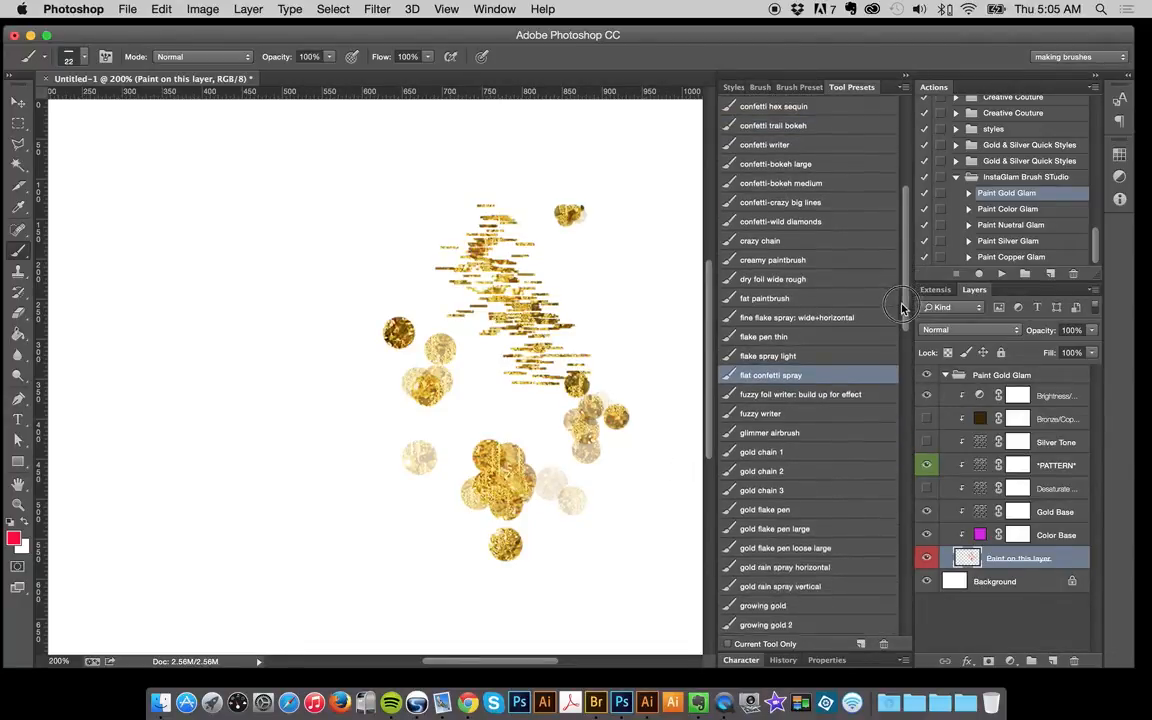
{"action": "left_click", "coordinate": [785, 316]}
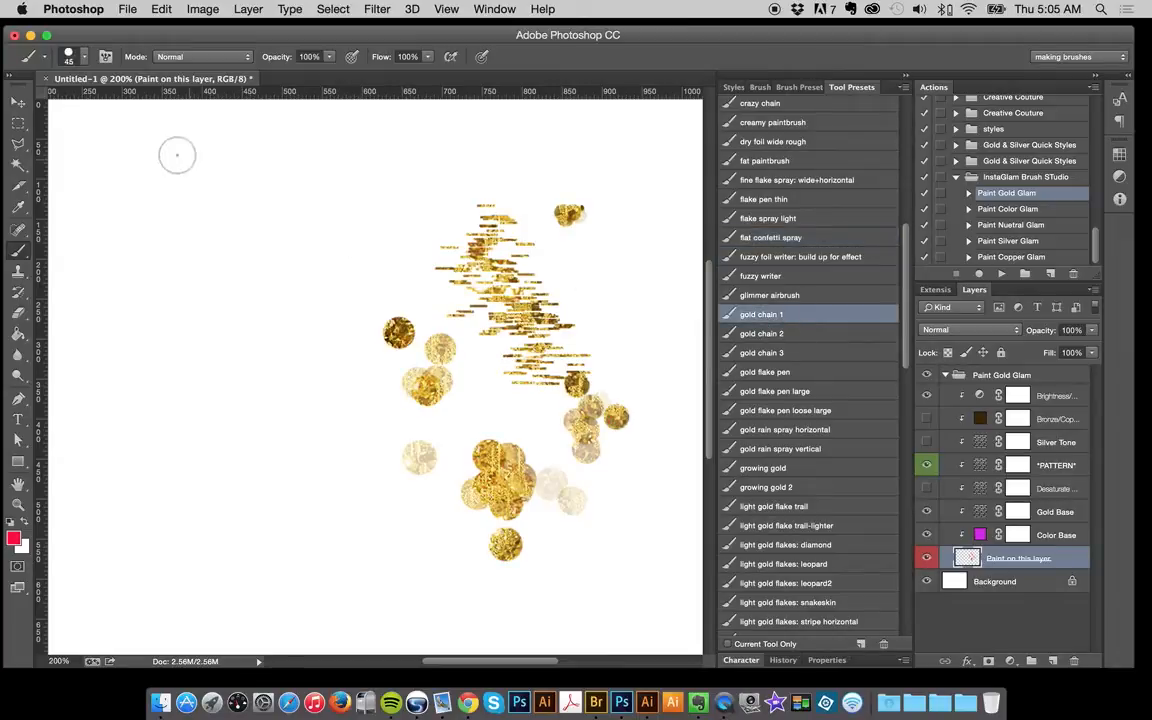
{"action": "key", "text": "bracketright"}
{"action": "key", "text": "bracketright"}
{"action": "key", "text": "bracketright"}
{"action": "key", "text": "bracketright"}
{"action": "key", "text": "bracketright"}
{"action": "mouse_move", "coordinate": [154, 141]}
{"action": "left_mouse_down"}
{"action": "mouse_move", "coordinate": [150, 204]}
{"action": "mouse_move", "coordinate": [214, 291]}
{"action": "mouse_move", "coordinate": [333, 270]}
{"action": "mouse_move", "coordinate": [325, 185]}
{"action": "mouse_move", "coordinate": [252, 246]}
{"action": "mouse_move", "coordinate": [247, 384]}
{"action": "mouse_move", "coordinate": [313, 472]}
{"action": "mouse_move", "coordinate": [385, 420]}
{"action": "mouse_move", "coordinate": [276, 391]}
{"action": "mouse_move", "coordinate": [224, 503]}
{"action": "mouse_move", "coordinate": [322, 598]}
{"action": "left_mouse_up"}
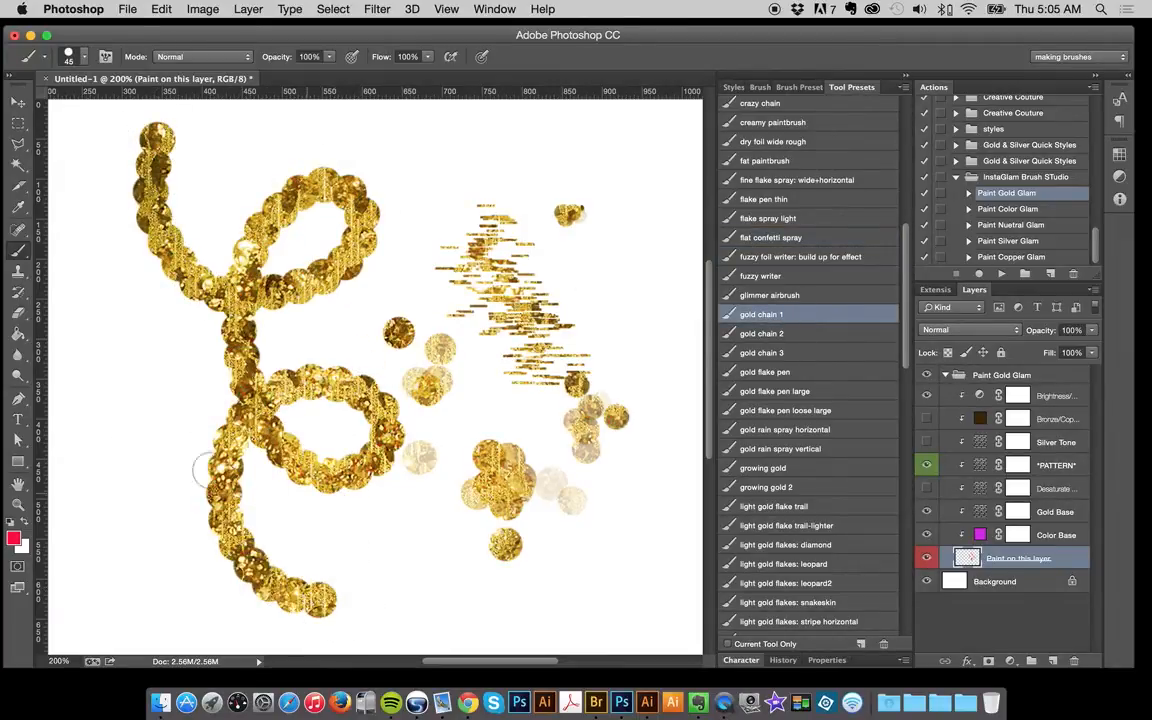
Choose the gold chain 3 brush and clear the chain and confetti strokes from "Paint on this layer".
{"action": "key", "text": "h"}
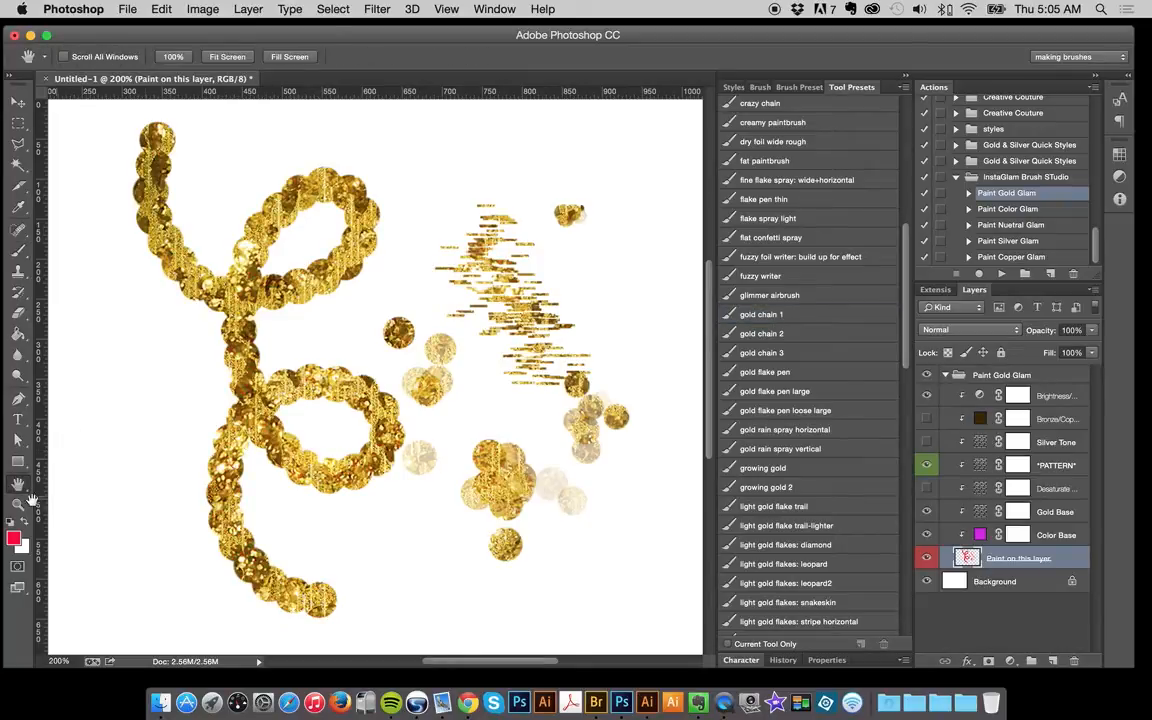
{"action": "key", "text": "z"}
{"action": "left_click", "coordinate": [306, 395], "text": "alt"}
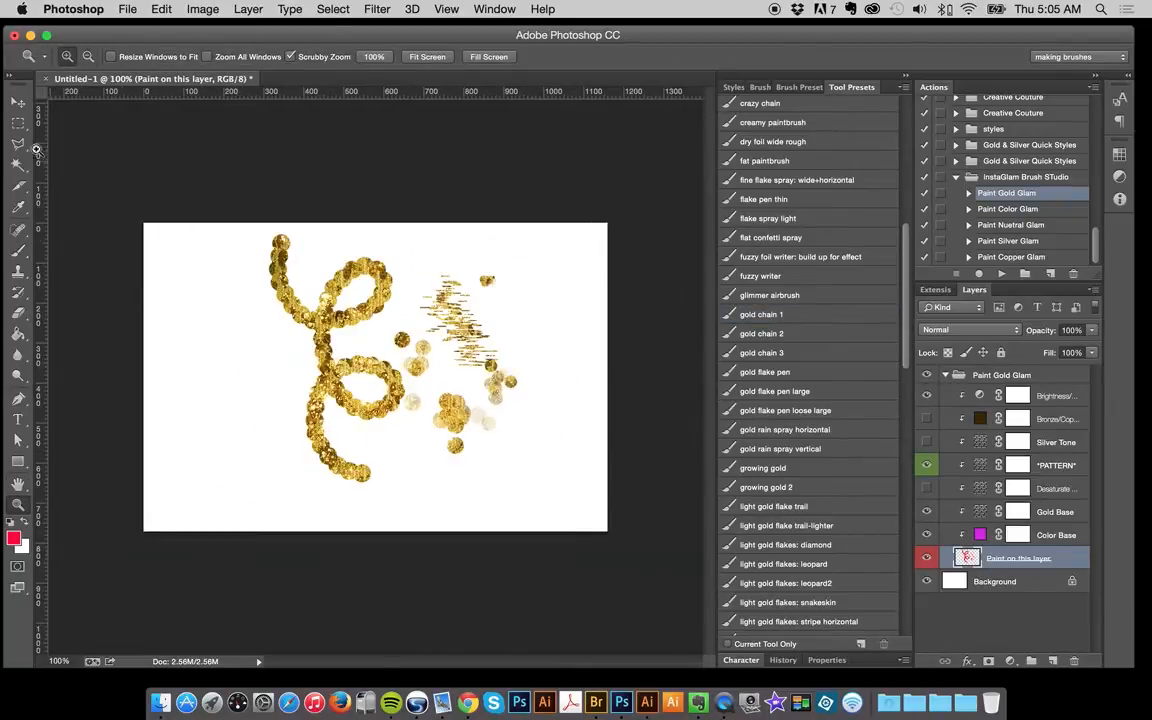
{"action": "left_click", "coordinate": [17, 102]}
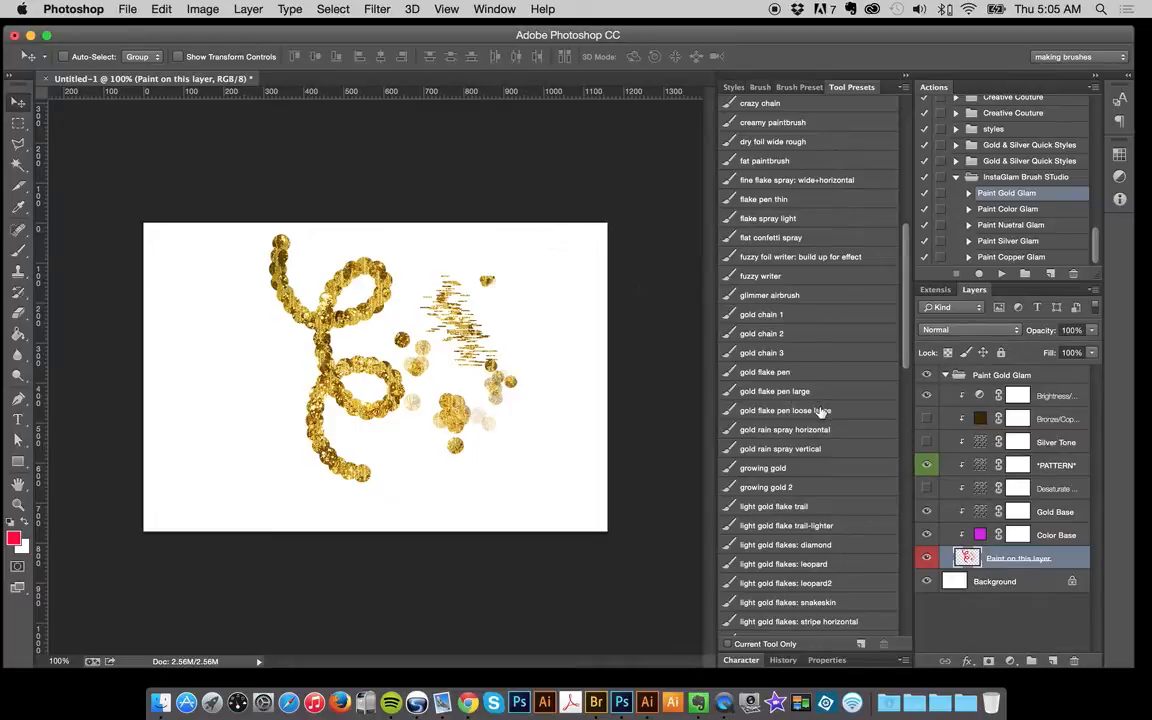
{"action": "left_click", "coordinate": [762, 352]}
{"action": "key", "text": "super+a"}
{"action": "key", "text": "BackSpace"}
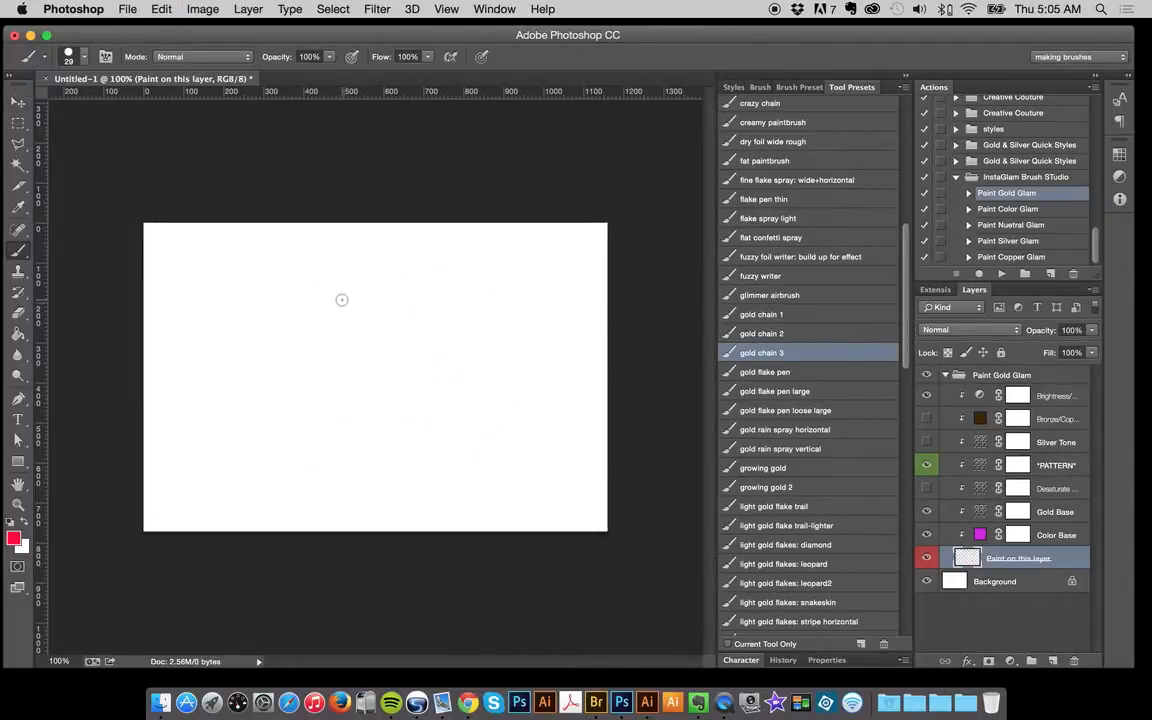
Paint a single-loop curl of spaced dots through the canvas's center with the gold chain brush at size 25.
{"action": "key", "text": "bracketleft"}
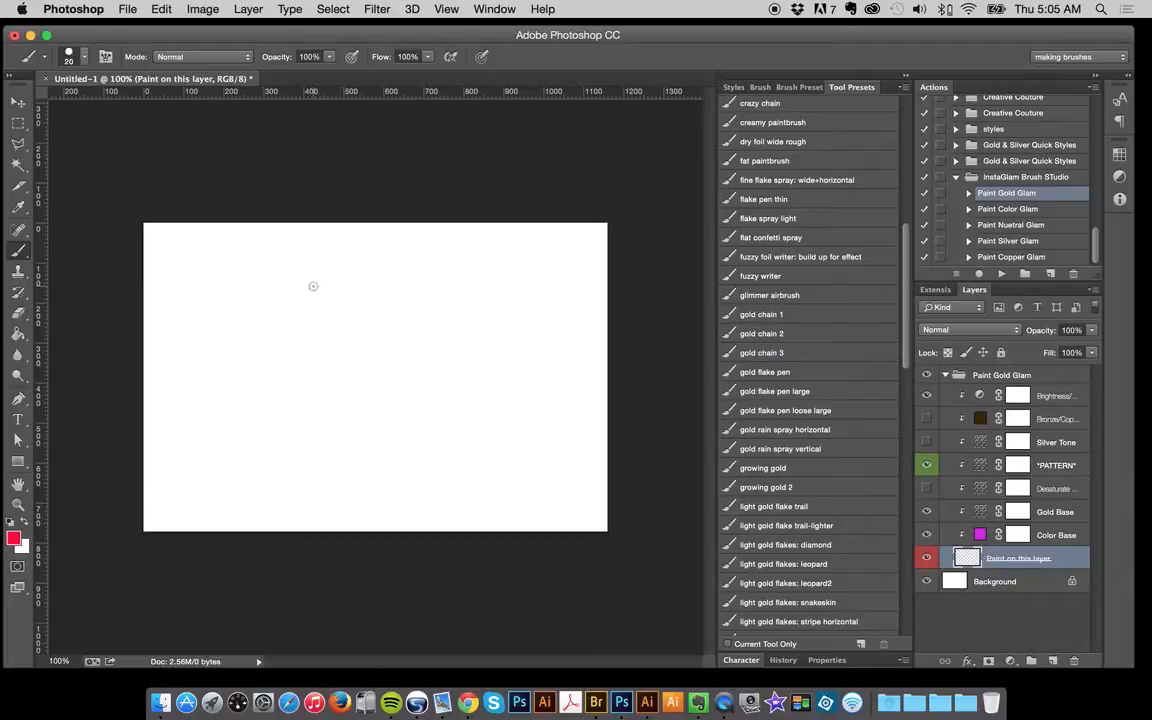
{"action": "left_click", "coordinate": [17, 504]}
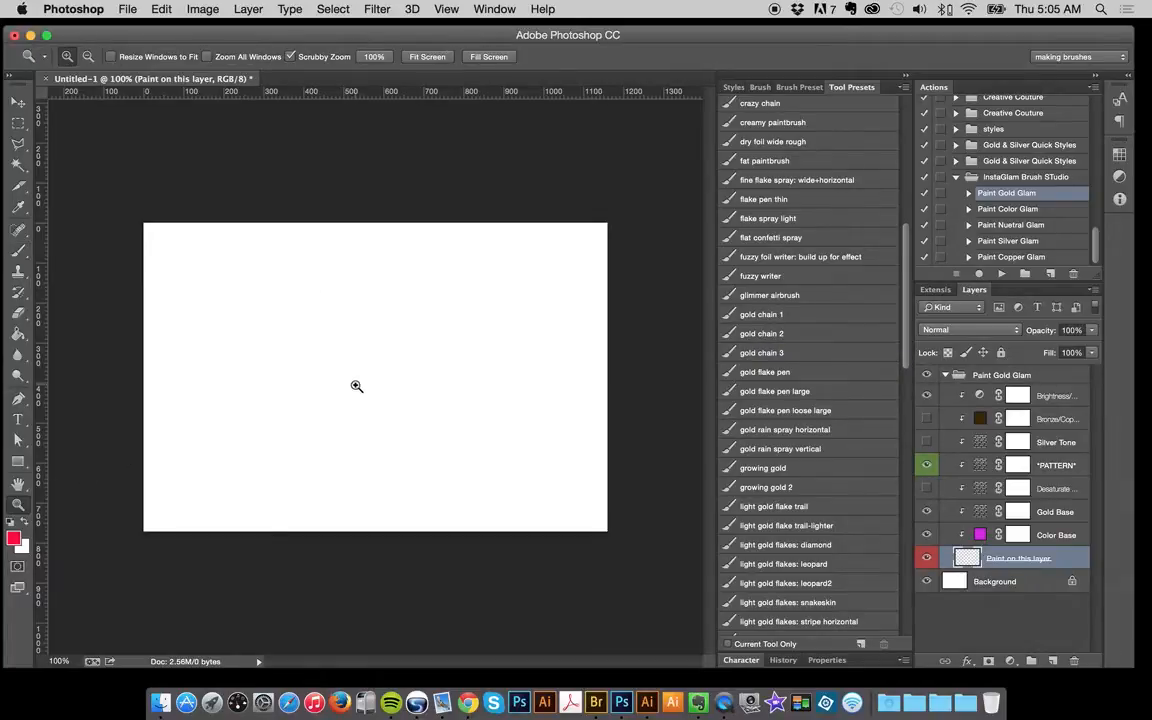
{"action": "left_click", "coordinate": [355, 386]}
{"action": "left_click", "coordinate": [19, 252]}
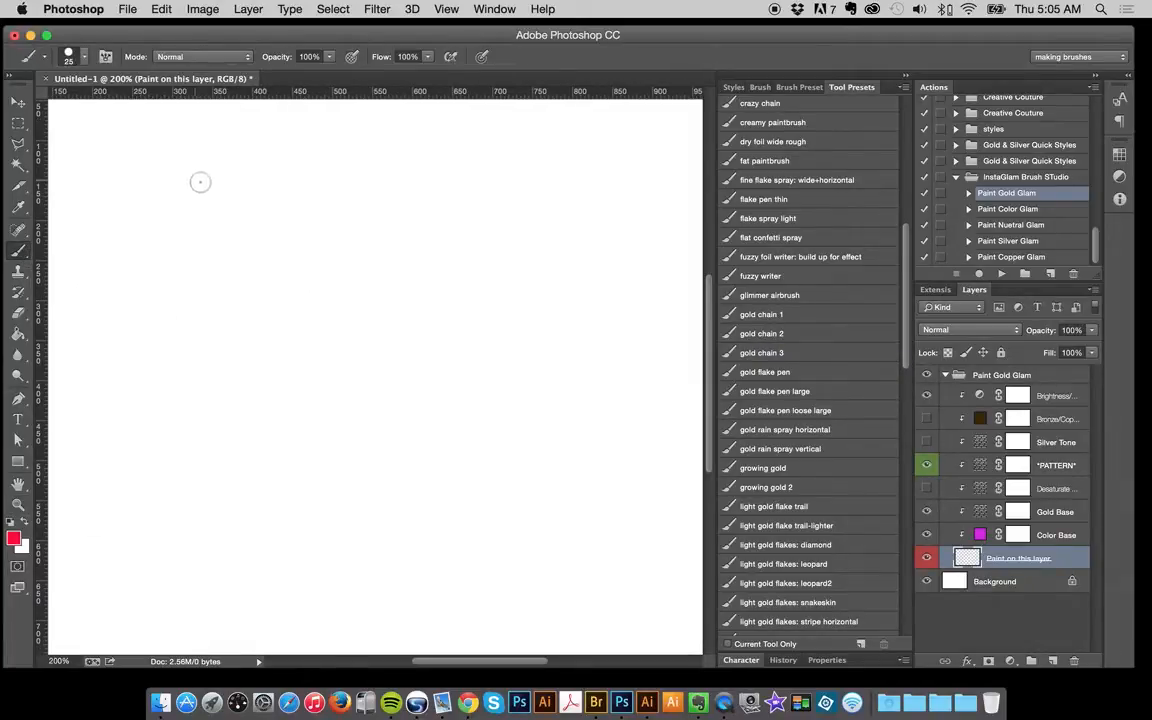
{"action": "mouse_move", "coordinate": [200, 182]}
{"action": "left_mouse_down"}
{"action": "mouse_move", "coordinate": [277, 344]}
{"action": "mouse_move", "coordinate": [470, 316]}
{"action": "mouse_move", "coordinate": [314, 301]}
{"action": "mouse_move", "coordinate": [397, 483]}
{"action": "mouse_move", "coordinate": [437, 494]}
{"action": "left_mouse_up"}
Paint a curl across the canvas's lower half with gold chain 2 and a smaller one at the upper right with gold chain 3 at size 20.
{"action": "left_click", "coordinate": [800, 334]}
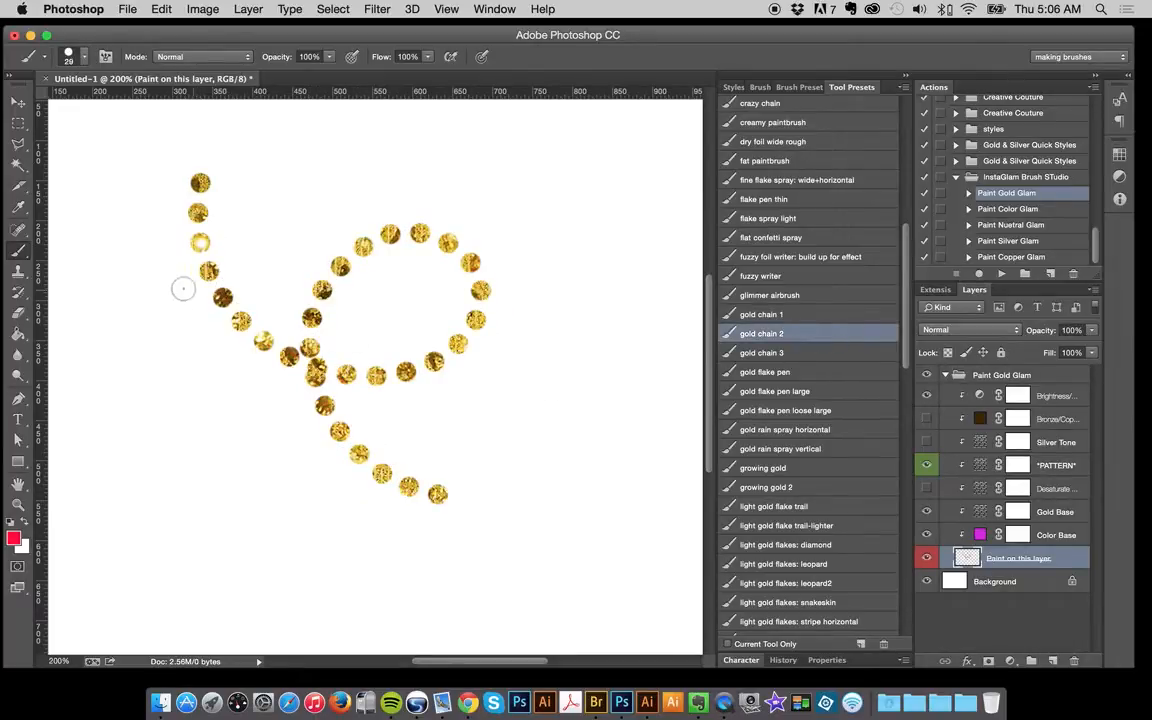
{"action": "mouse_move", "coordinate": [183, 289]}
{"action": "left_mouse_down"}
{"action": "mouse_move", "coordinate": [193, 447]}
{"action": "mouse_move", "coordinate": [283, 476]}
{"action": "mouse_move", "coordinate": [440, 571]}
{"action": "mouse_move", "coordinate": [593, 495]}
{"action": "mouse_move", "coordinate": [501, 486]}
{"action": "mouse_move", "coordinate": [540, 490]}
{"action": "left_mouse_up"}
{"action": "left_click", "coordinate": [790, 353]}
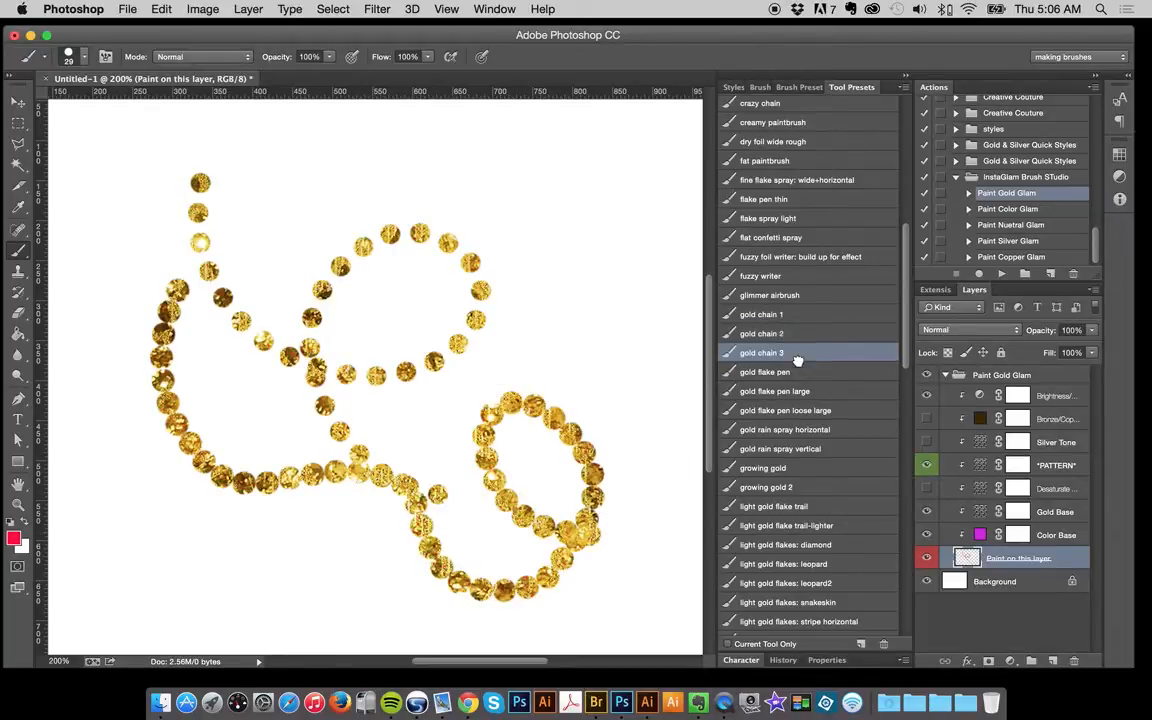
{"action": "key", "text": "bracketright"}
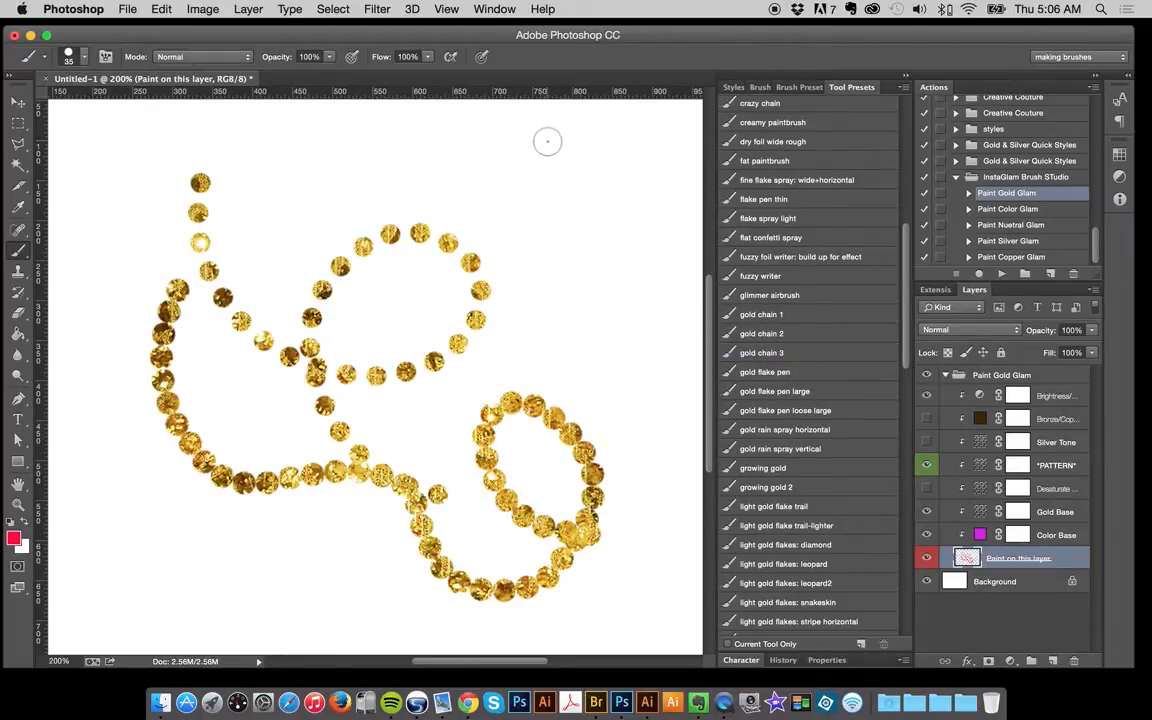
{"action": "mouse_move", "coordinate": [555, 129]}
{"action": "left_mouse_down"}
{"action": "mouse_move", "coordinate": [543, 242]}
{"action": "mouse_move", "coordinate": [658, 211]}
{"action": "mouse_move", "coordinate": [657, 393]}
{"action": "left_mouse_up"}
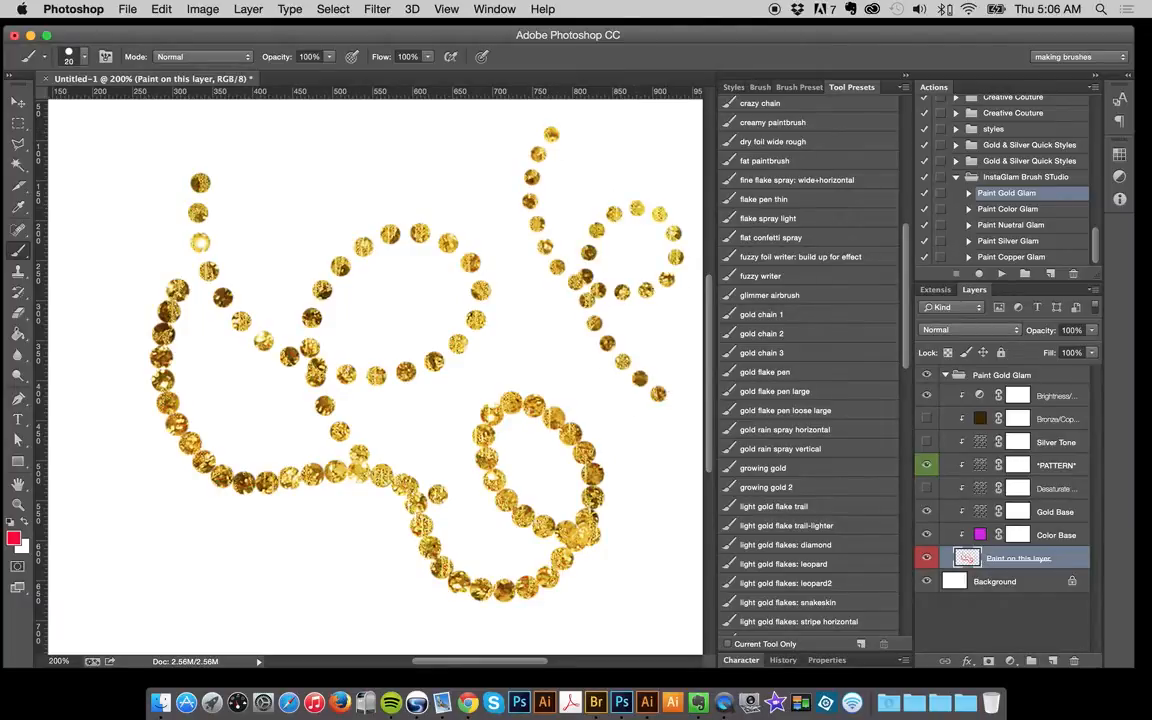
Clear the chain strokes and paint a diagonal trail of scattered dots across the canvas with the growing gold 2 brush.
{"action": "left_click", "coordinate": [823, 484]}
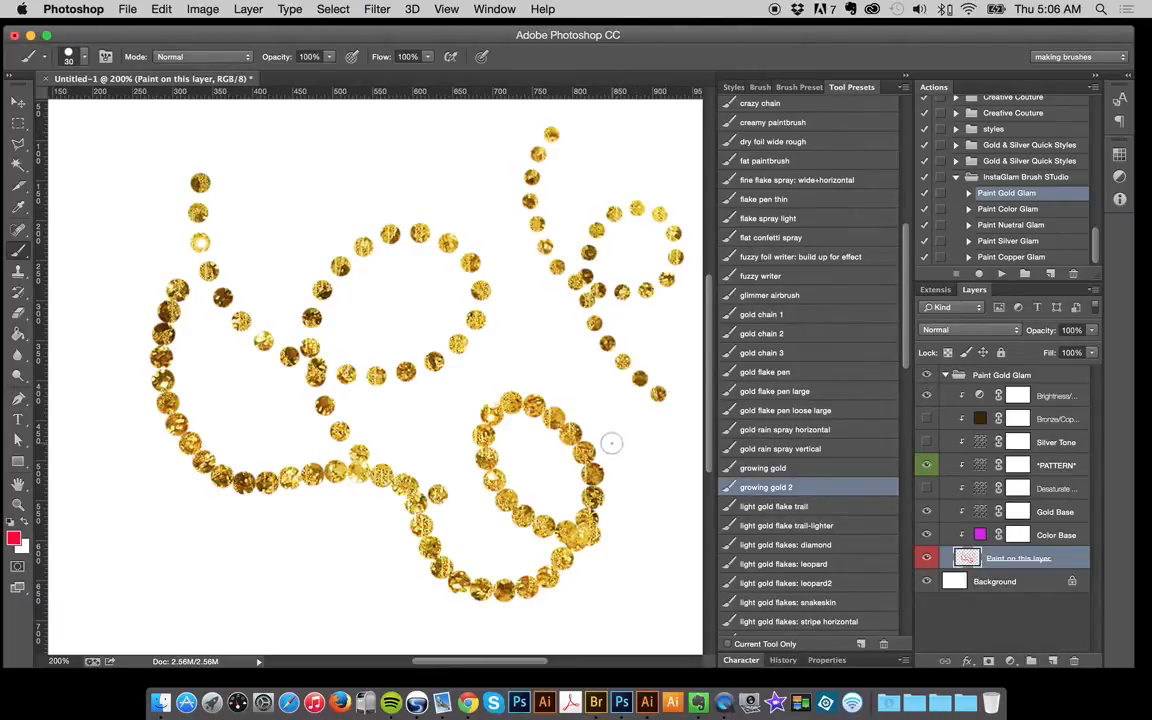
{"action": "key", "text": "Delete"}
{"action": "mouse_move", "coordinate": [200, 165]}
{"action": "left_mouse_down"}
{"action": "mouse_move", "coordinate": [212, 222]}
{"action": "mouse_move", "coordinate": [270, 267]}
{"action": "mouse_move", "coordinate": [322, 249]}
{"action": "mouse_move", "coordinate": [362, 292]}
{"action": "mouse_move", "coordinate": [326, 348]}
{"action": "mouse_move", "coordinate": [342, 422]}
{"action": "mouse_move", "coordinate": [478, 418]}
{"action": "mouse_move", "coordinate": [517, 455]}
{"action": "mouse_move", "coordinate": [501, 505]}
{"action": "mouse_move", "coordinate": [514, 546]}
{"action": "mouse_move", "coordinate": [596, 526]}
{"action": "mouse_move", "coordinate": [610, 575]}
{"action": "left_mouse_up"}
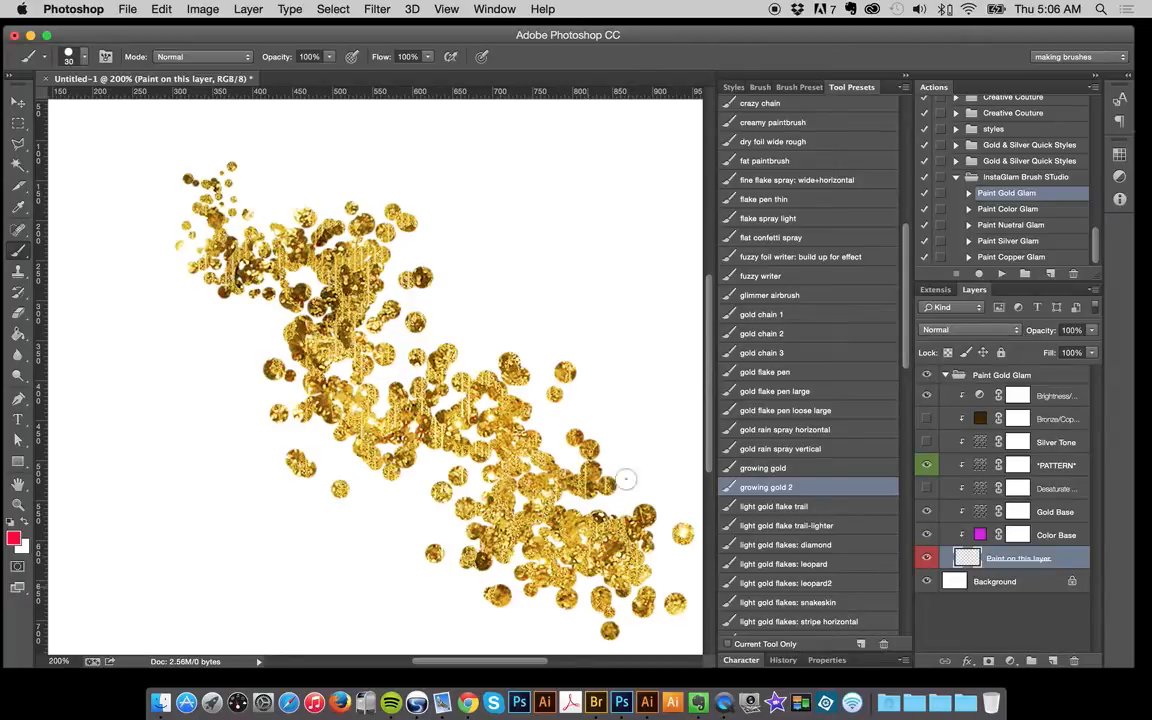
Paint a diagonal sprinkle of fine specks along the right edge of the dot trail with the magic dust brush.
{"action": "scroll", "coordinate": [713, 387], "scroll_direction": "down", "scroll_amount": 2}
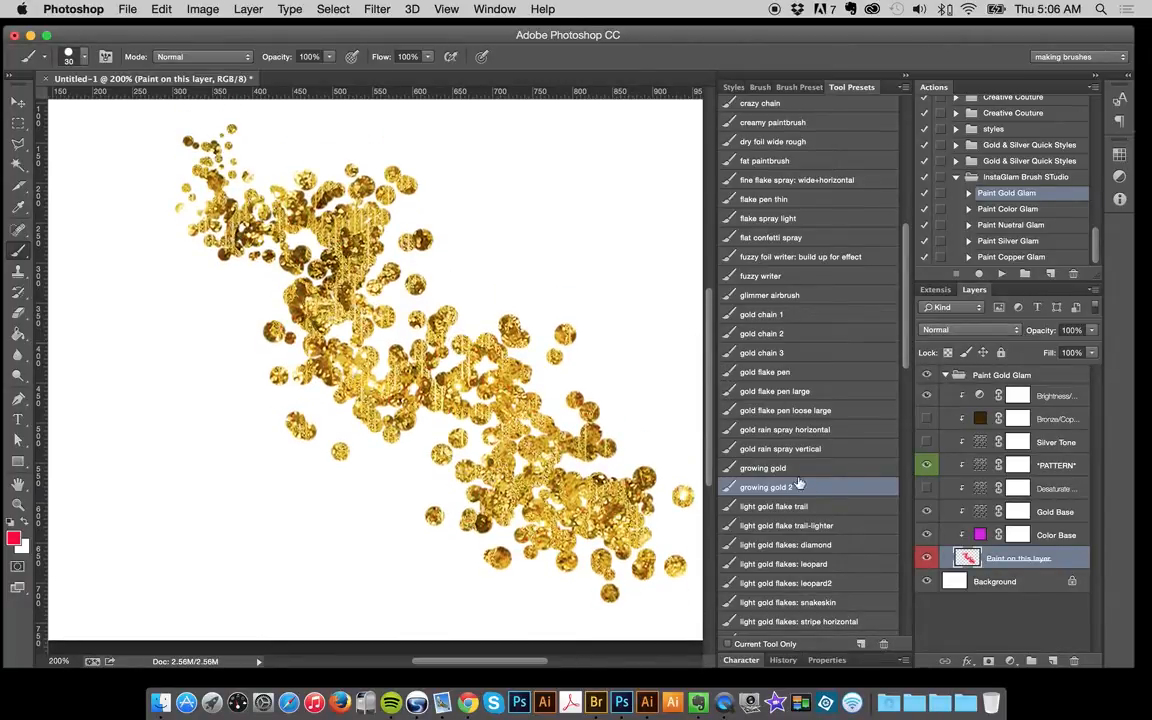
{"action": "left_click_drag", "start_coordinate": [908, 362], "coordinate": [875, 442]}
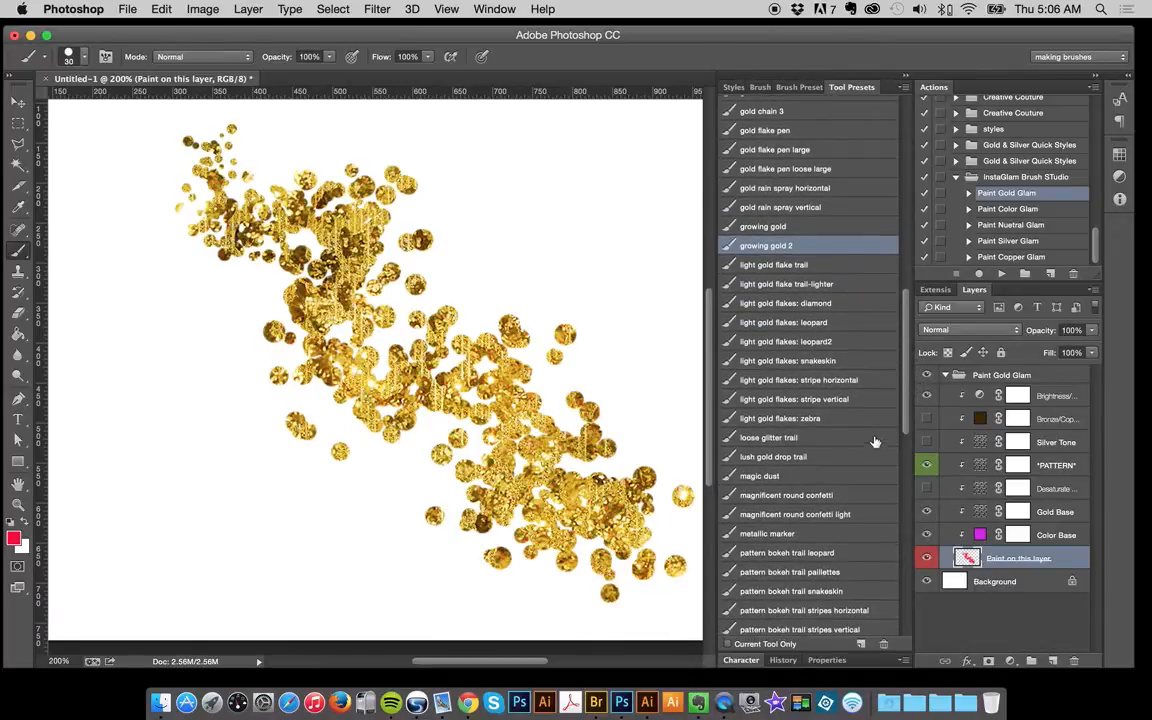
{"action": "left_click", "coordinate": [18, 504]}
{"action": "left_click", "coordinate": [55, 133], "text": "alt"}
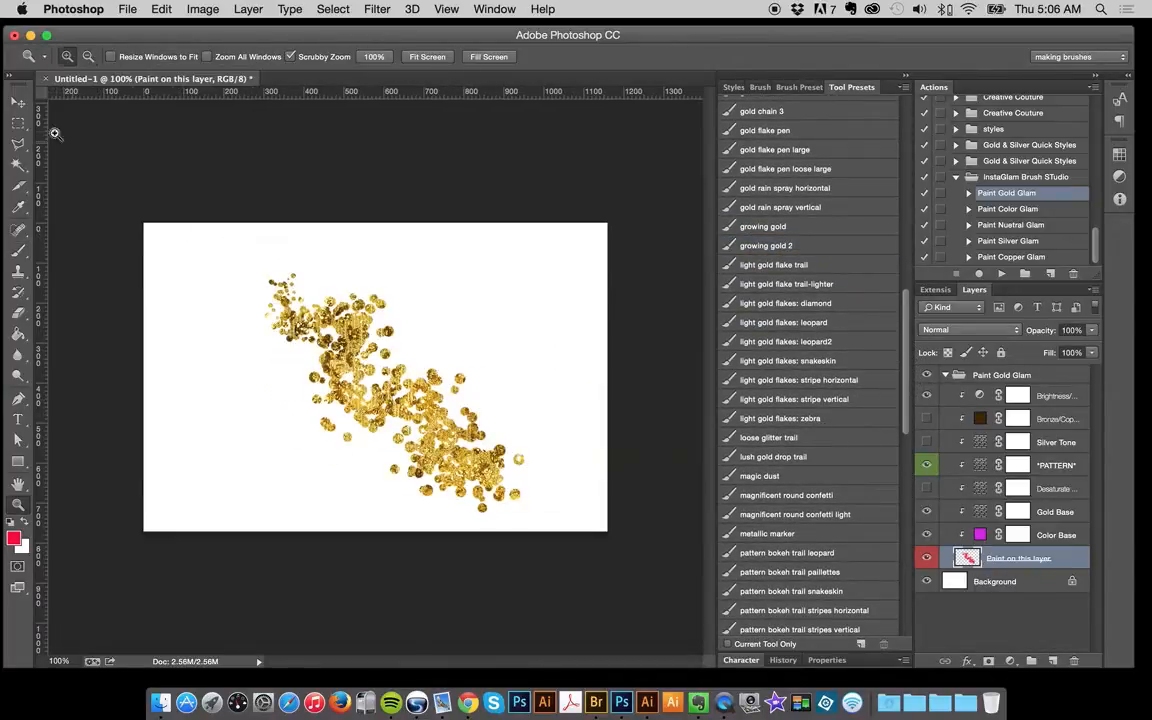
{"action": "key", "text": "v"}
{"action": "left_click_drag", "start_coordinate": [903, 343], "coordinate": [905, 370]}
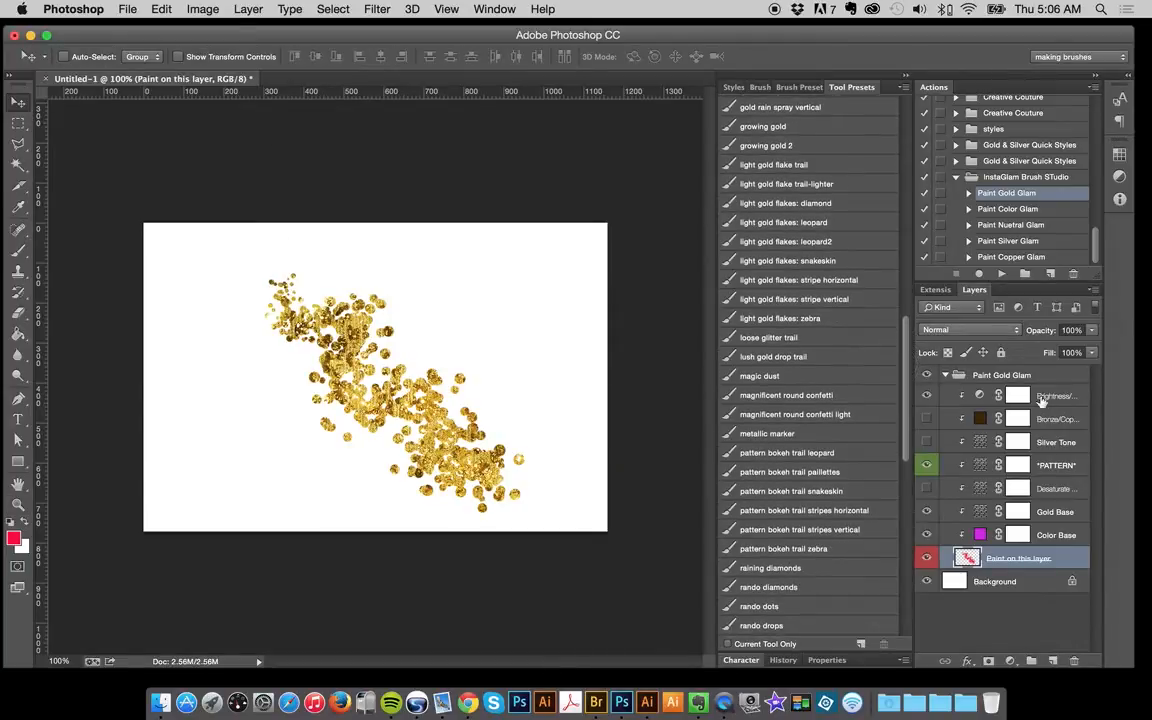
{"action": "left_click", "coordinate": [798, 432]}
{"action": "left_click", "coordinate": [790, 377]}
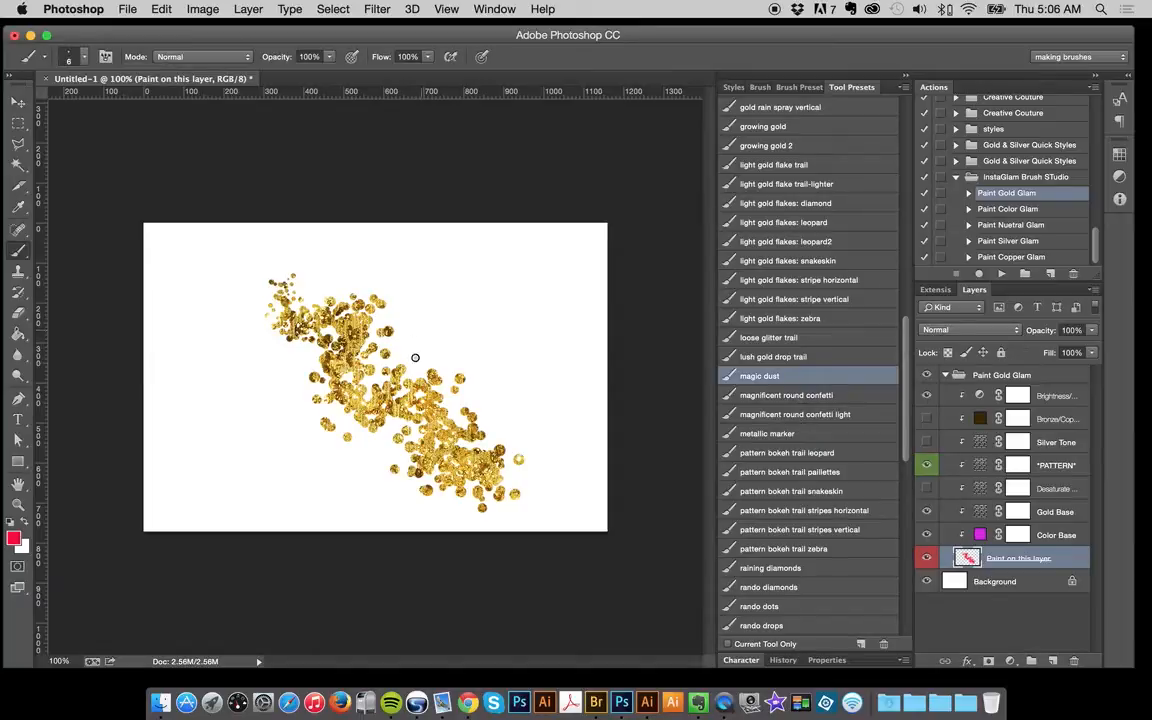
{"action": "mouse_move", "coordinate": [415, 357]}
{"action": "left_mouse_down"}
{"action": "mouse_move", "coordinate": [462, 370]}
{"action": "mouse_move", "coordinate": [452, 399]}
{"action": "mouse_move", "coordinate": [480, 415]}
{"action": "mouse_move", "coordinate": [497, 467]}
{"action": "mouse_move", "coordinate": [535, 466]}
{"action": "mouse_move", "coordinate": [552, 495]}
{"action": "left_mouse_up"}
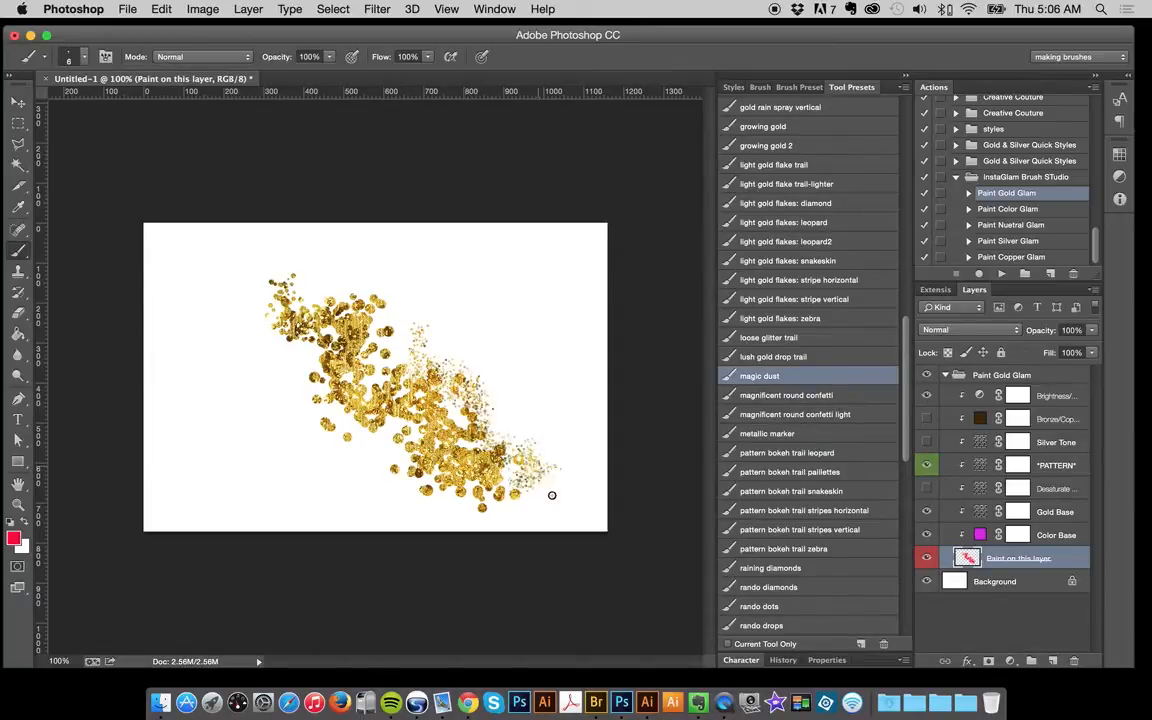
Paint a descending zigzag down the canvas's left side with the rough writer 1 brush at size 16.
{"action": "left_click_drag", "start_coordinate": [907, 441], "coordinate": [902, 538]}
{"action": "left_click", "coordinate": [786, 358]}
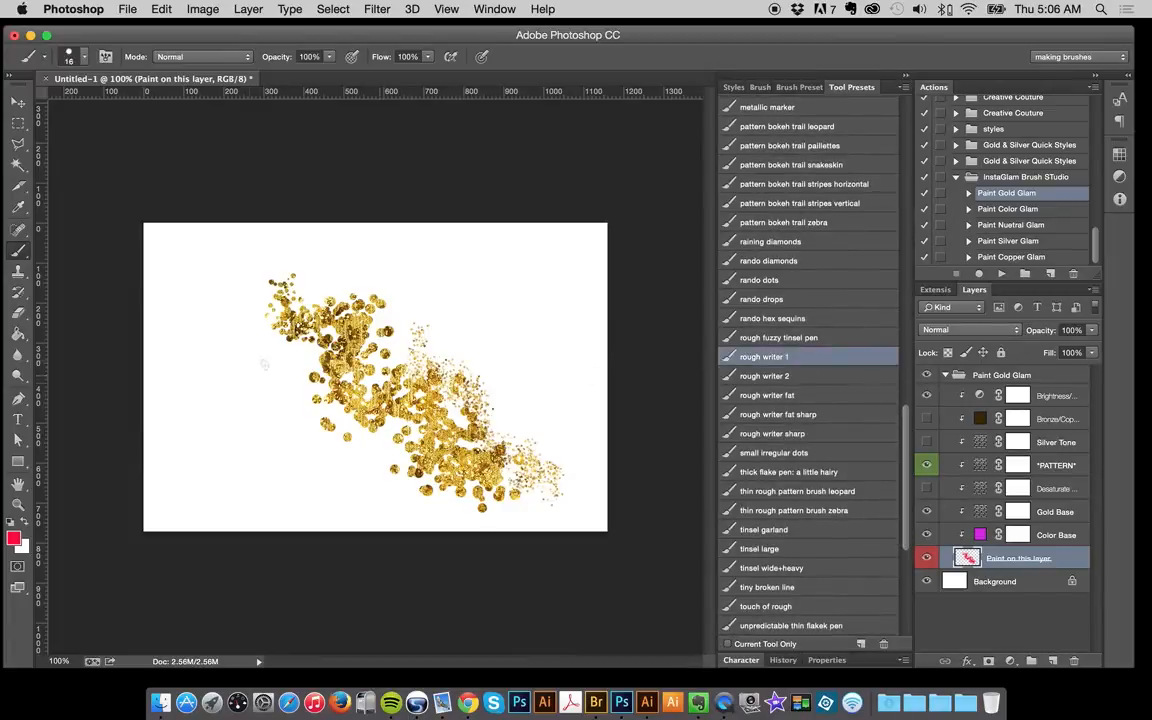
{"action": "mouse_move", "coordinate": [197, 300]}
{"action": "left_mouse_down"}
{"action": "mouse_move", "coordinate": [190, 420]}
{"action": "mouse_move", "coordinate": [258, 420]}
{"action": "mouse_move", "coordinate": [297, 520]}
{"action": "left_mouse_up"}
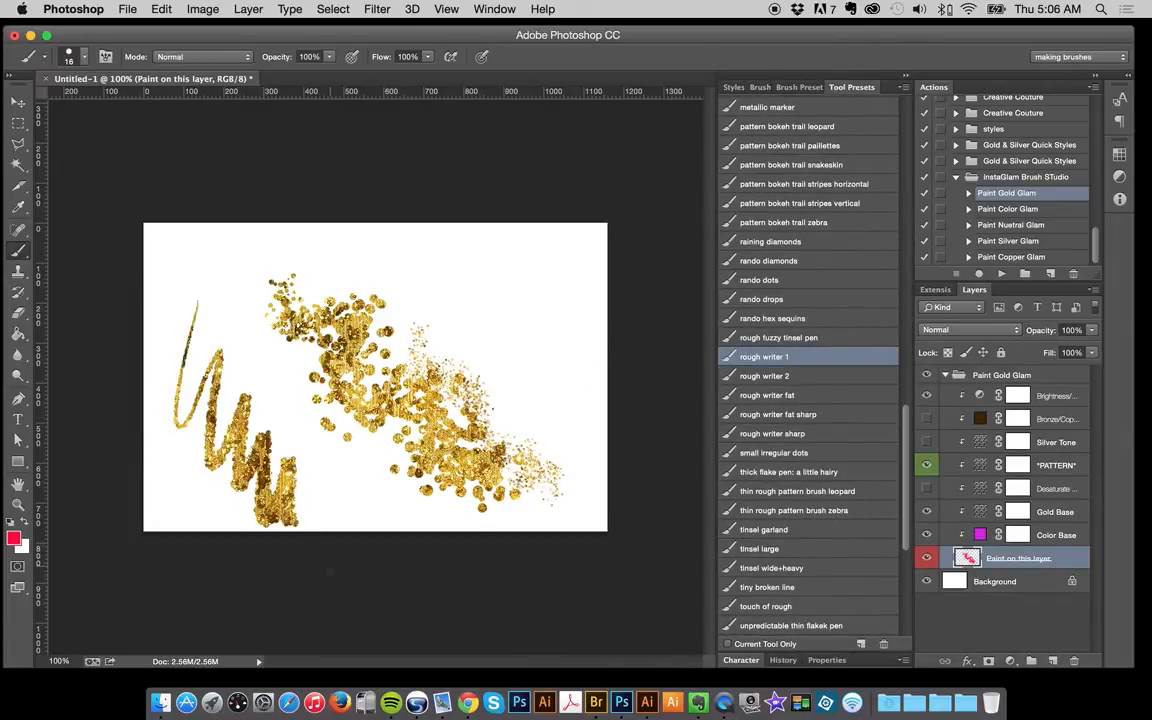
Scatter tinsel large pieces over the canvas's right side and paint a looped tinsel garland along its upper edge.
{"action": "left_click", "coordinate": [763, 550]}
{"action": "mouse_move", "coordinate": [474, 232]}
{"action": "left_mouse_down"}
{"action": "mouse_move", "coordinate": [519, 327]}
{"action": "mouse_move", "coordinate": [600, 391]}
{"action": "mouse_move", "coordinate": [520, 420]}
{"action": "mouse_move", "coordinate": [526, 280]}
{"action": "left_mouse_up"}
{"action": "left_click", "coordinate": [738, 534]}
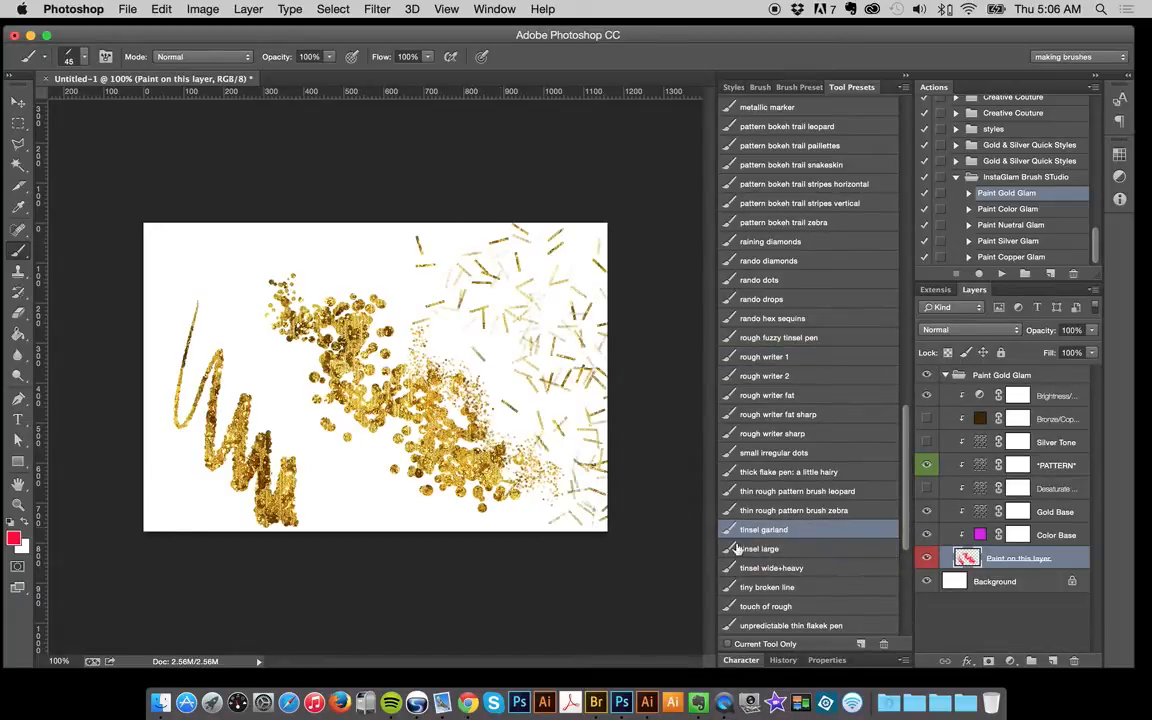
{"action": "mouse_move", "coordinate": [226, 255]}
{"action": "left_mouse_down"}
{"action": "mouse_move", "coordinate": [337, 260]}
{"action": "mouse_move", "coordinate": [303, 265]}
{"action": "mouse_move", "coordinate": [456, 189]}
{"action": "left_mouse_up"}
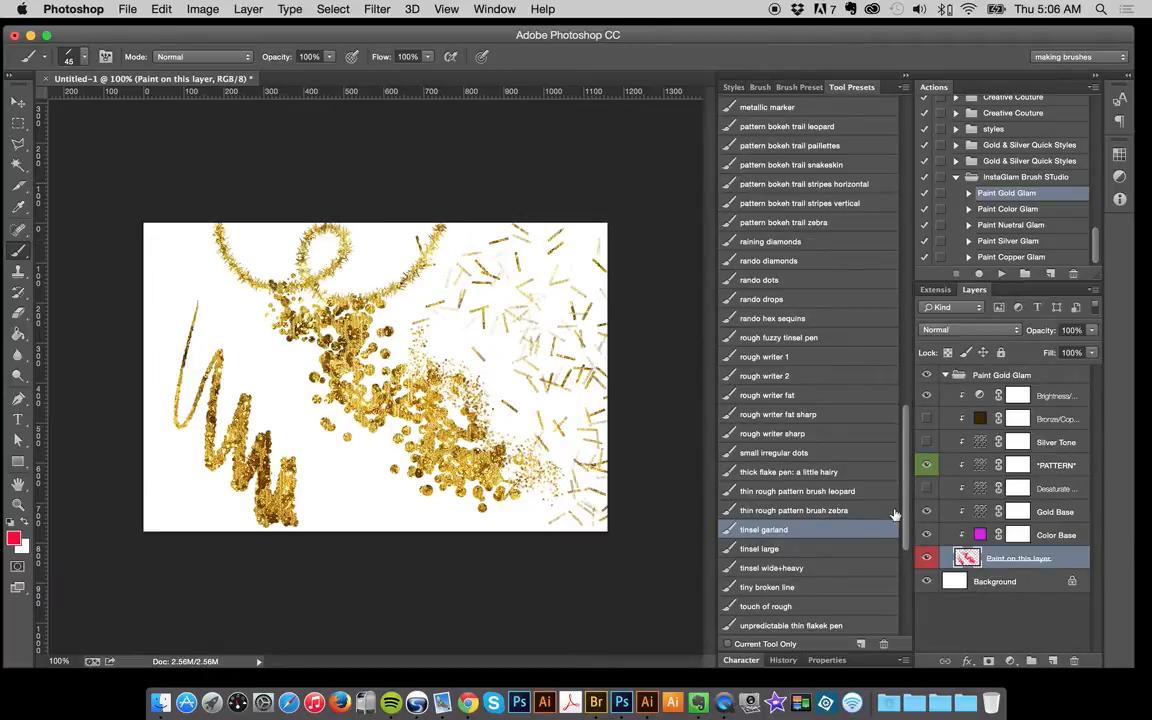
Collapse the Paint Gold Glam layer group and hide it.
{"action": "scroll", "coordinate": [895, 514], "scroll_direction": "down", "scroll_amount": 5}
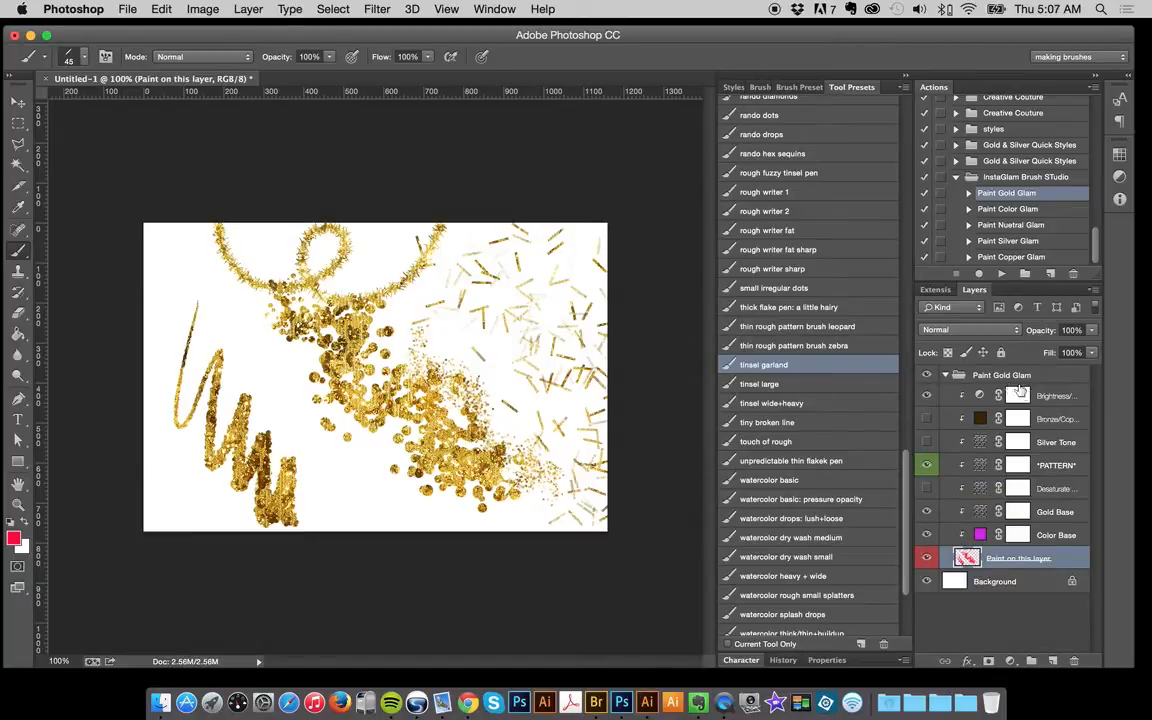
{"action": "left_click", "coordinate": [1018, 374]}
{"action": "left_click", "coordinate": [945, 375]}
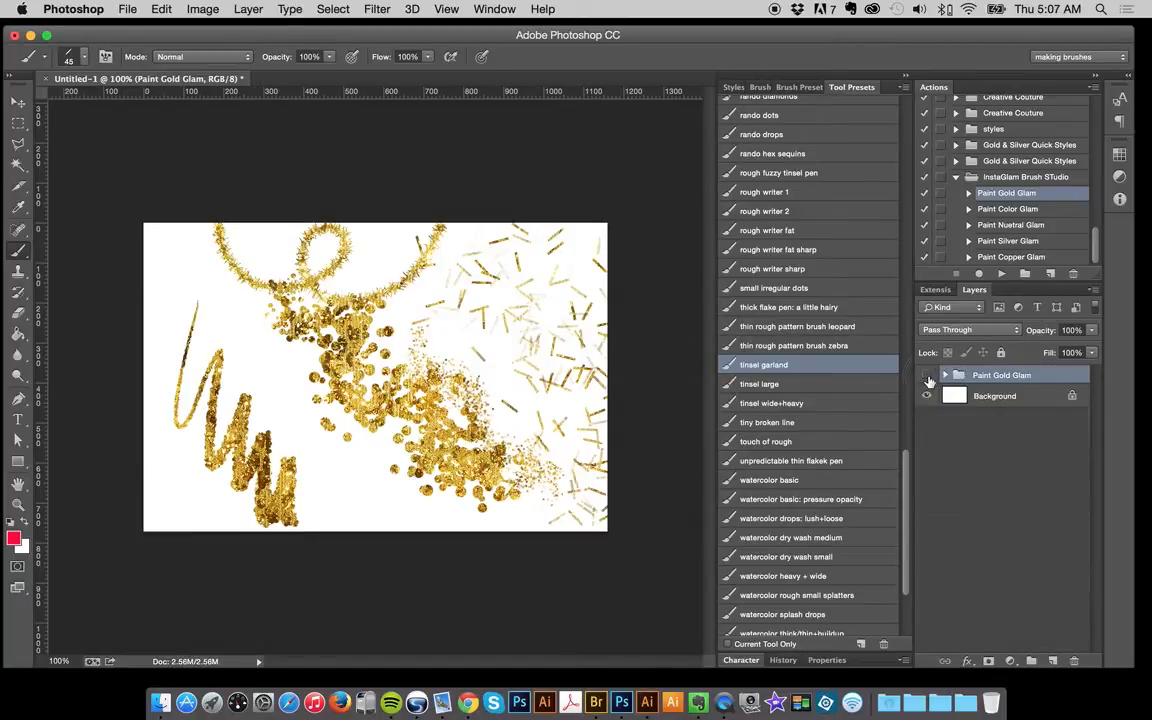
{"action": "left_click", "coordinate": [927, 375]}
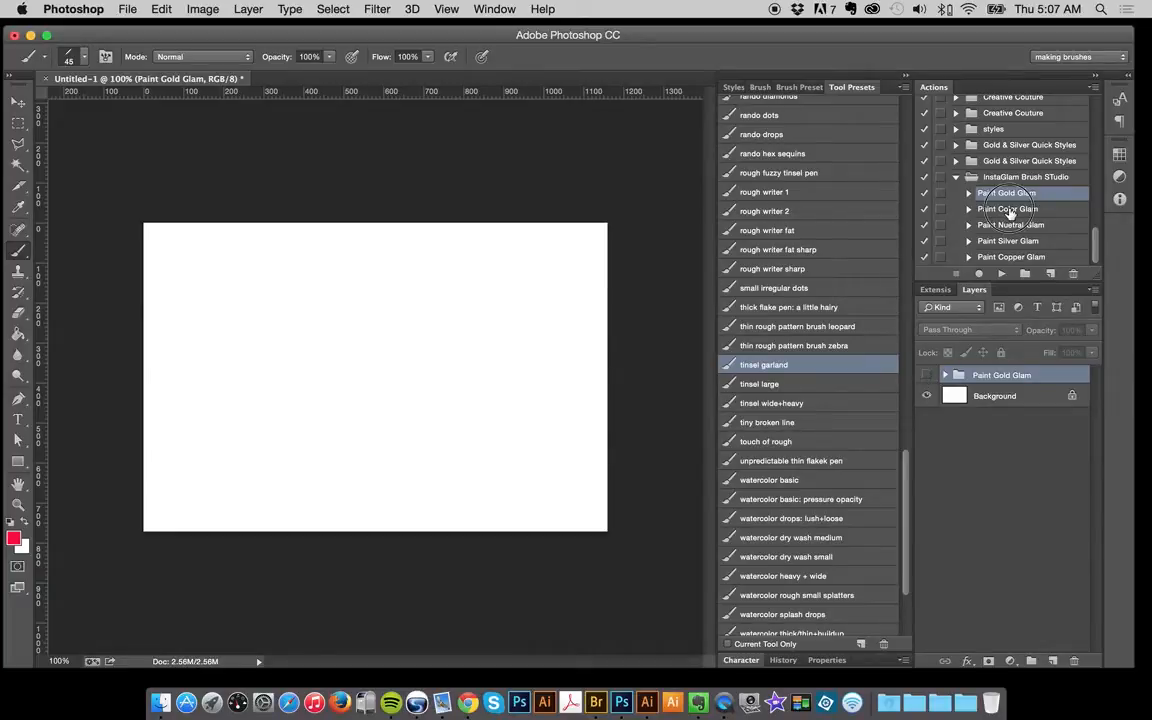
Go through the InstaGlam Brush STudio's Color, Nuetral, Silver and Copper Glam actions and end with Paint Gold Glam selected.
{"action": "left_click", "coordinate": [1007, 209]}
{"action": "left_click", "coordinate": [1009, 225]}
{"action": "left_click", "coordinate": [1009, 241]}
{"action": "left_click", "coordinate": [1012, 257]}
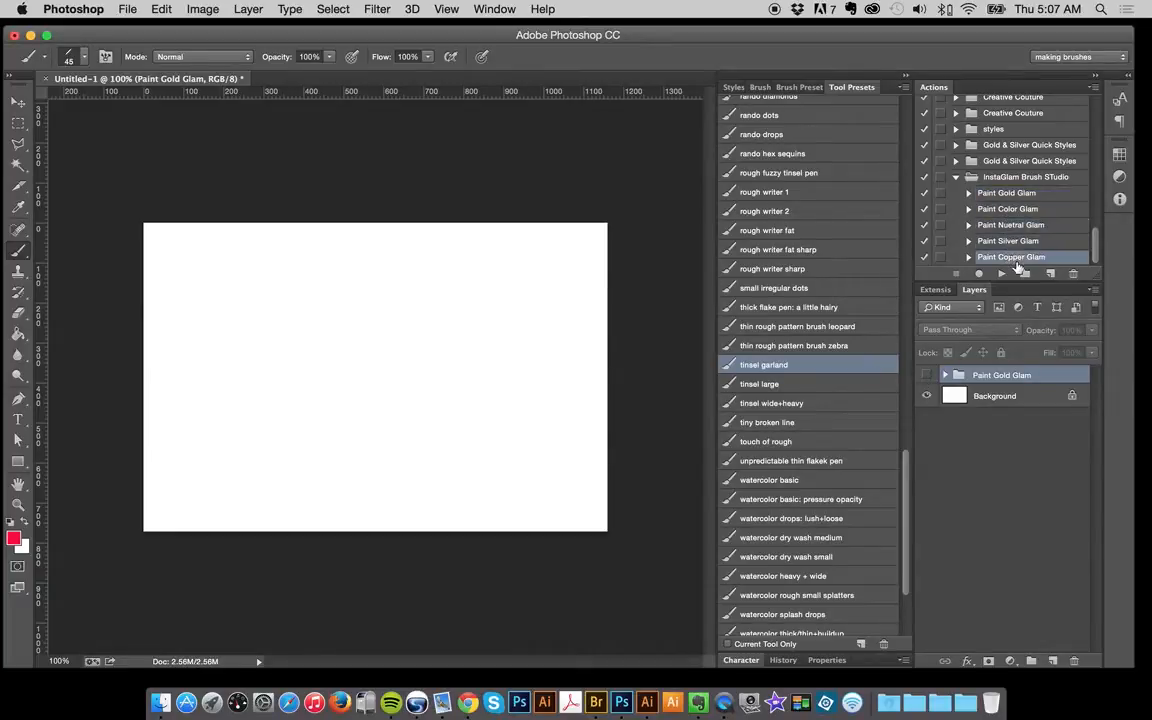
{"action": "left_click", "coordinate": [1019, 195]}
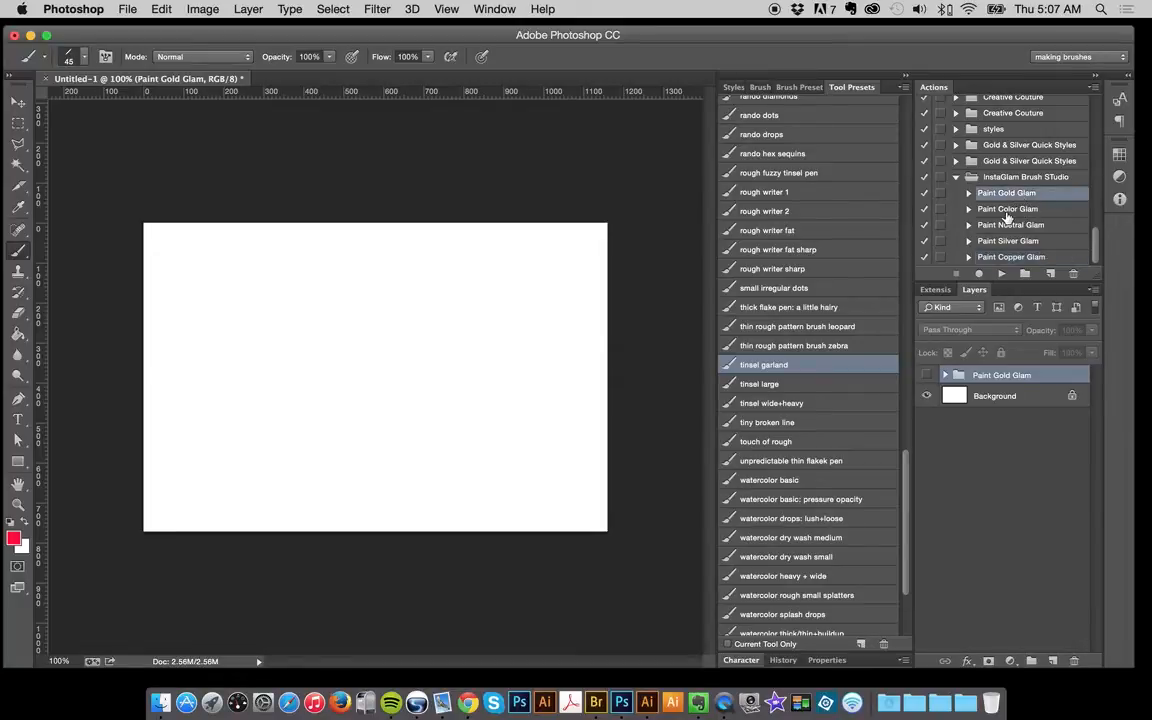
{"action": "left_click", "coordinate": [1008, 210]}
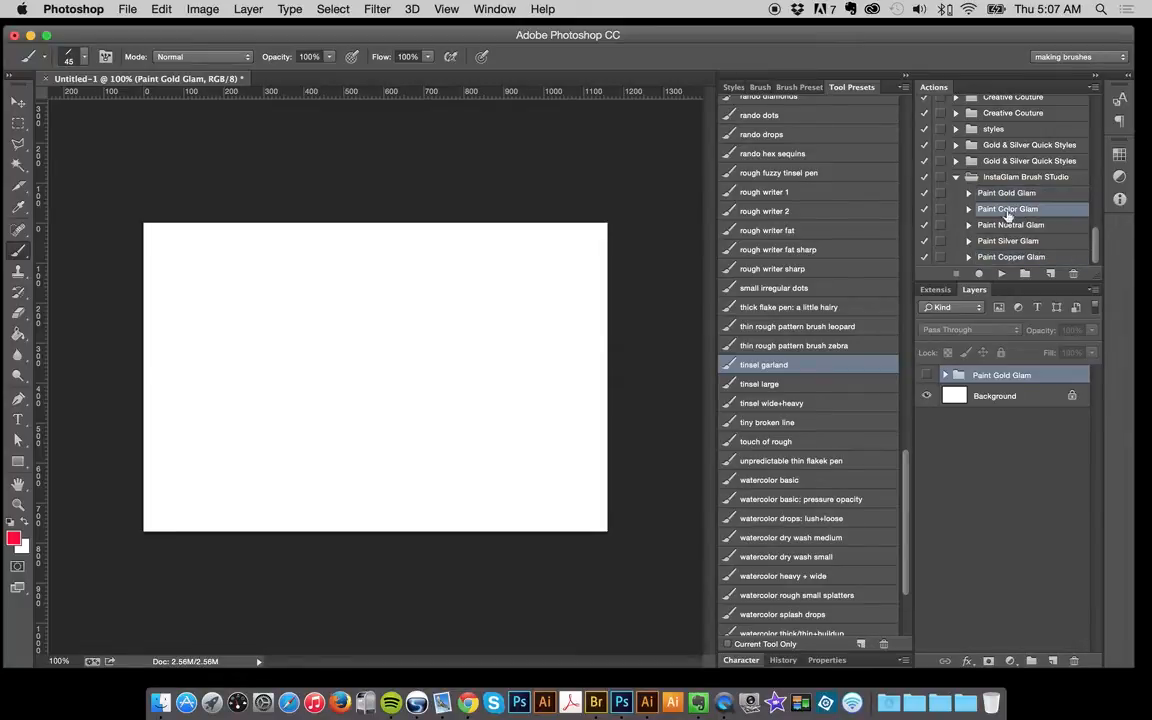
{"action": "left_click", "coordinate": [1009, 196]}
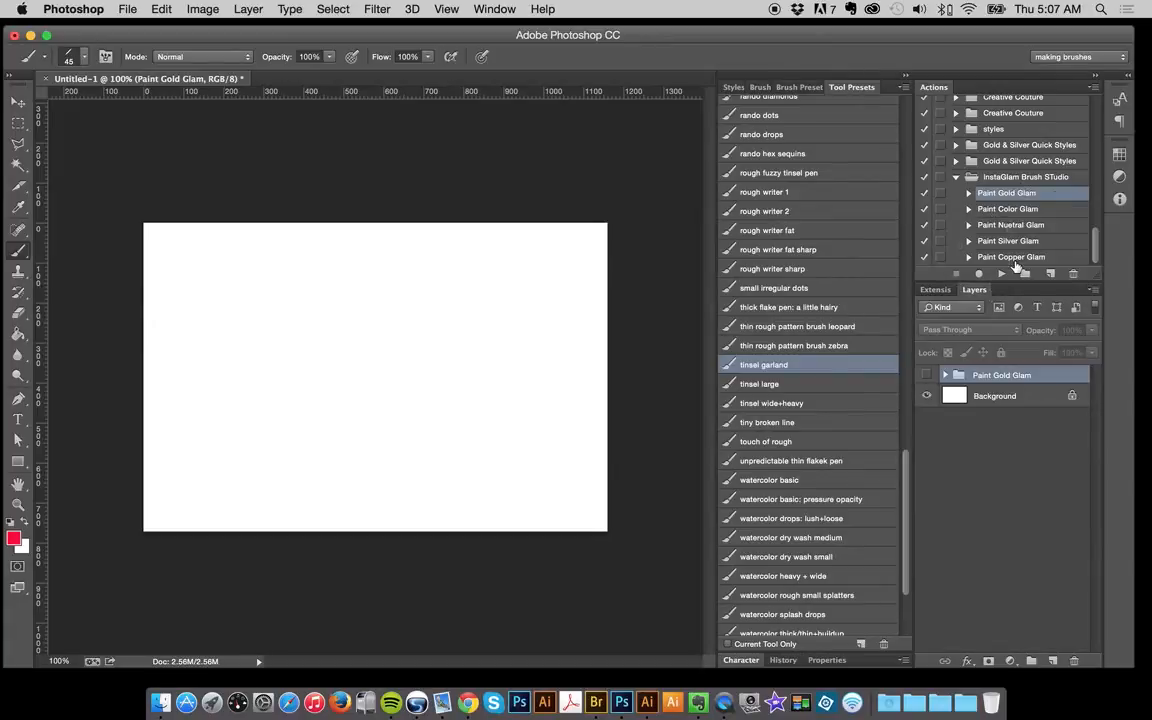
Switch to Chrome and look through the design_stuffs Instagram page for the October 2014 InstaGlam brush preview posts.
{"action": "left_click", "coordinate": [467, 703]}
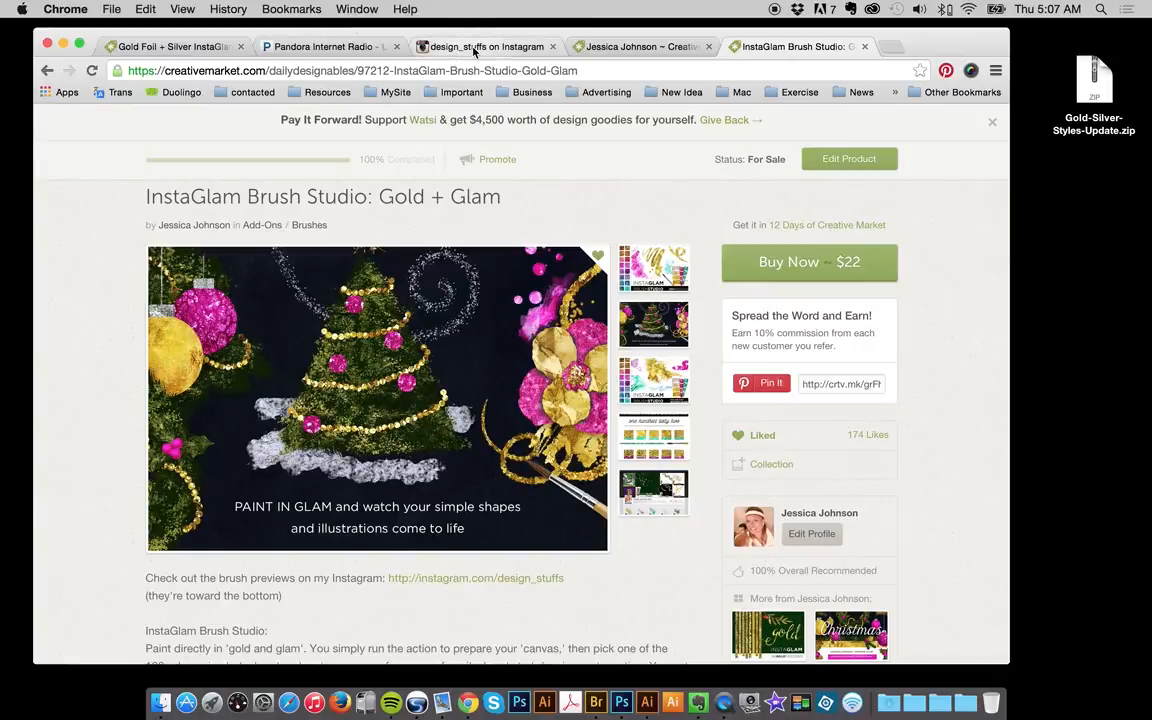
{"action": "left_click", "coordinate": [452, 48]}
{"action": "scroll", "coordinate": [760, 265], "scroll_direction": "down", "scroll_amount": 10}
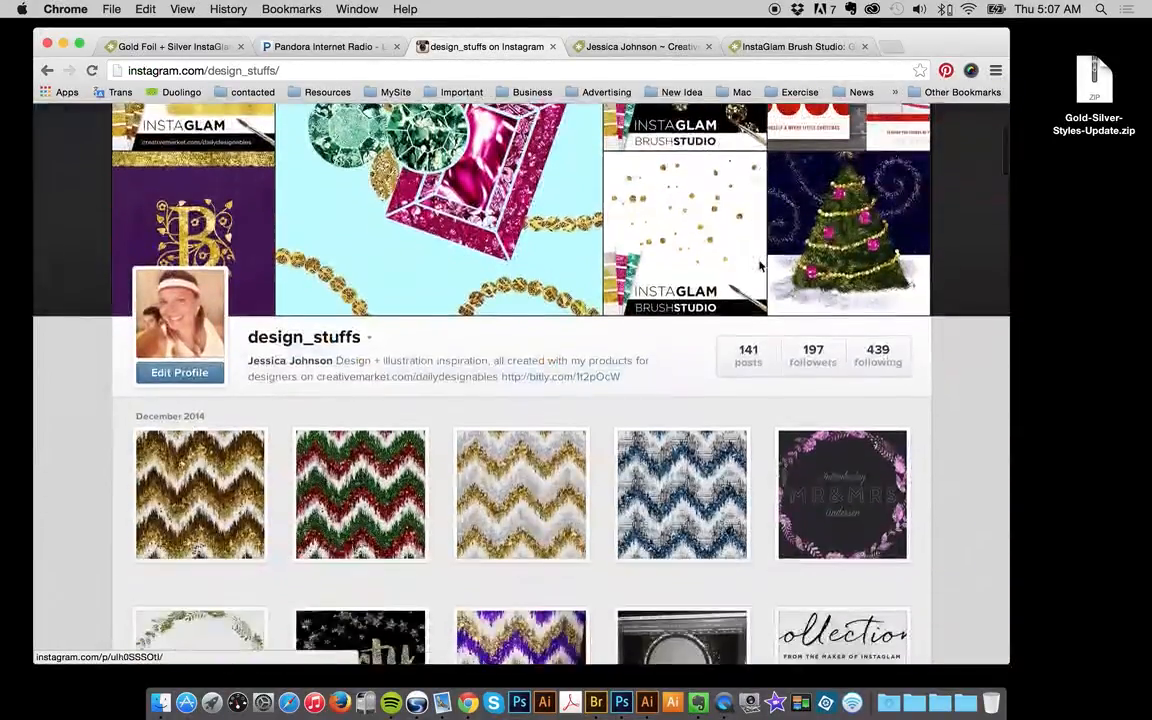
{"action": "scroll", "coordinate": [760, 265], "scroll_direction": "up", "scroll_amount": 10}
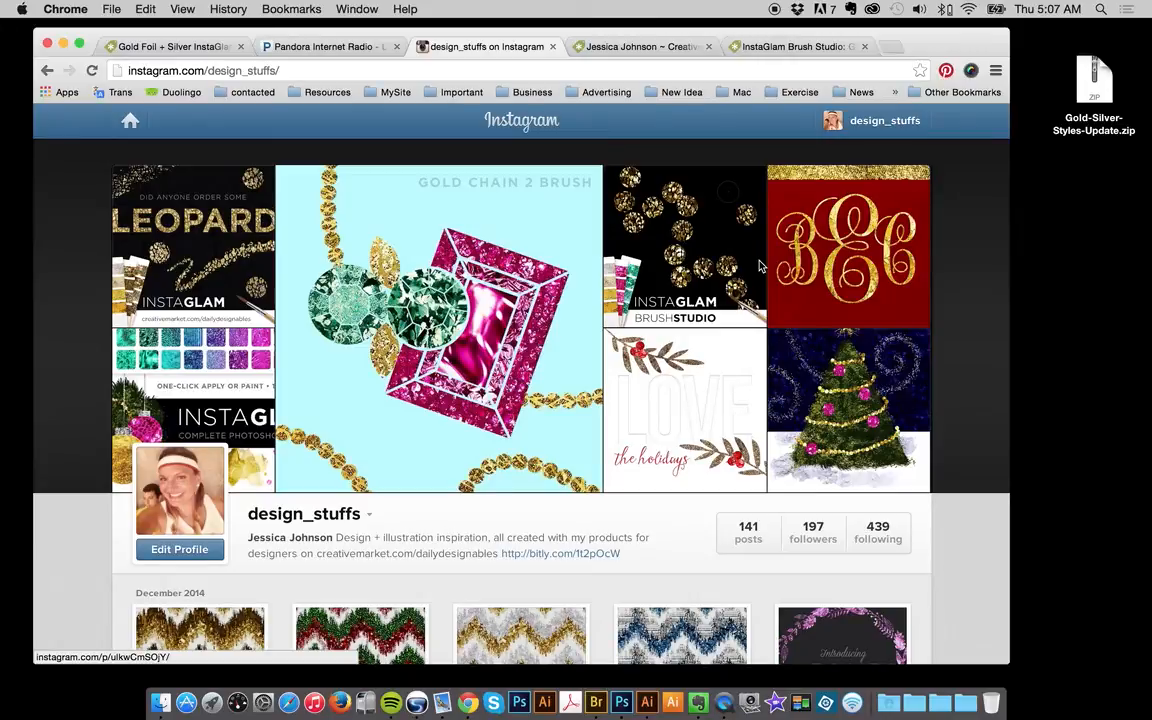
{"action": "scroll", "coordinate": [812, 355], "scroll_direction": "down", "scroll_amount": 5}
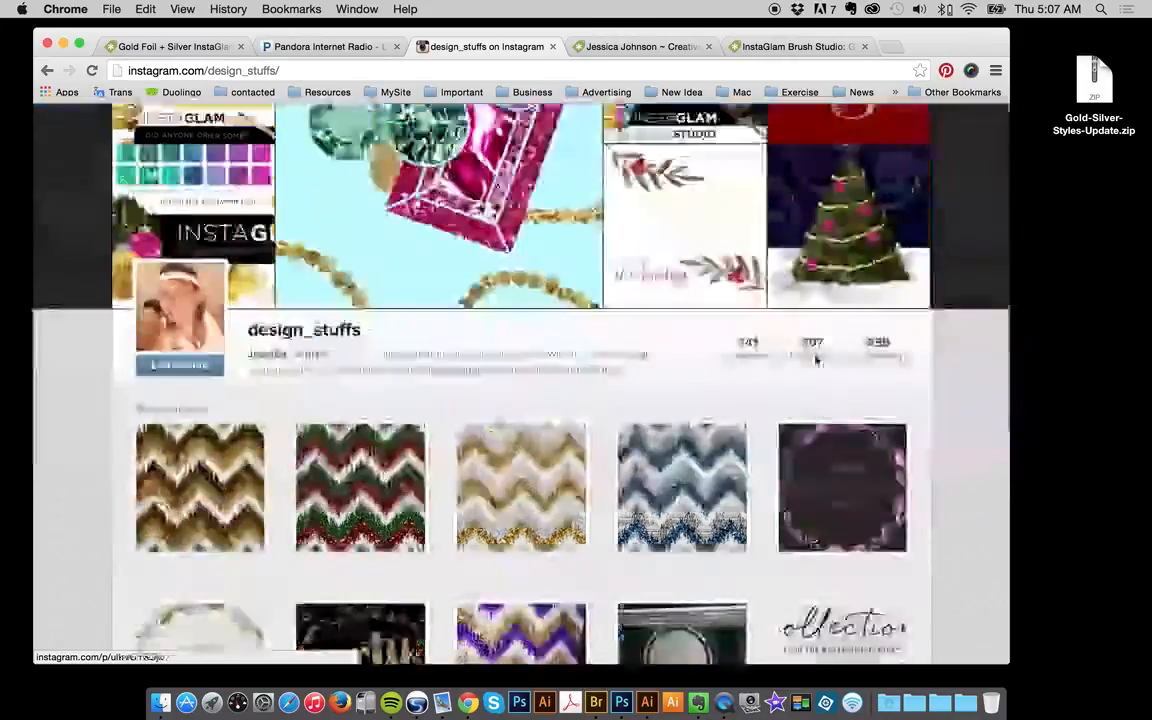
{"action": "scroll", "coordinate": [806, 366], "scroll_direction": "down", "scroll_amount": 4}
{"action": "scroll", "coordinate": [671, 329], "scroll_direction": "down", "scroll_amount": 3}
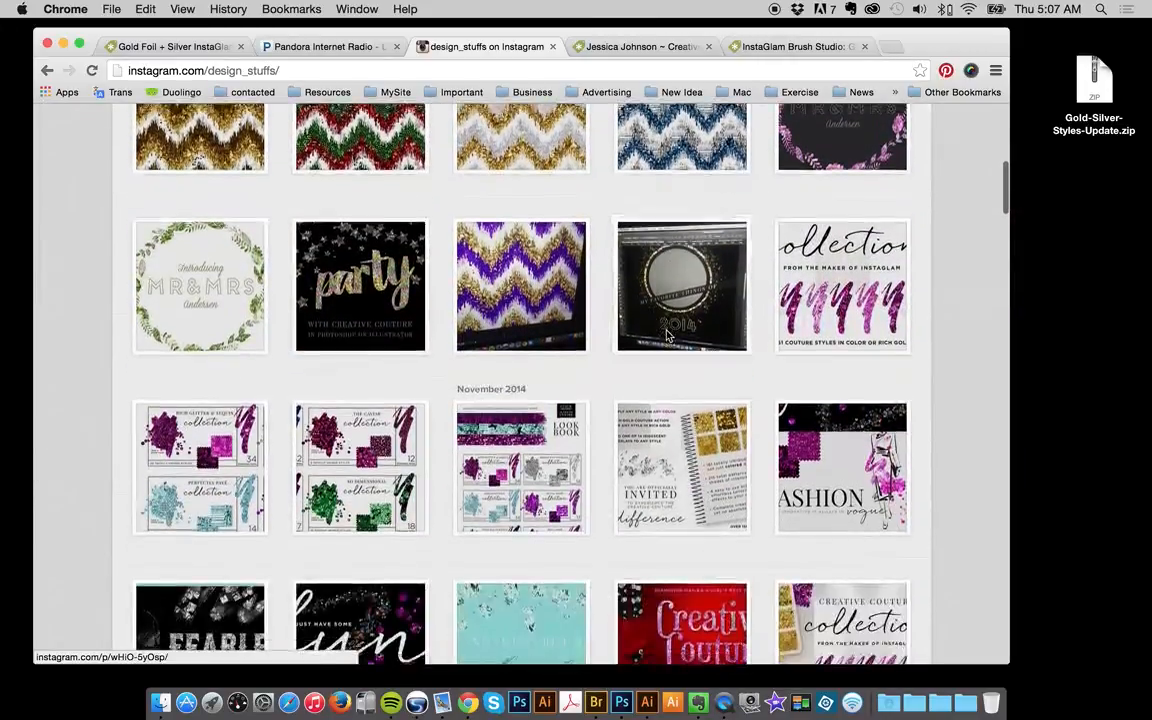
{"action": "scroll", "coordinate": [668, 335], "scroll_direction": "down", "scroll_amount": 8}
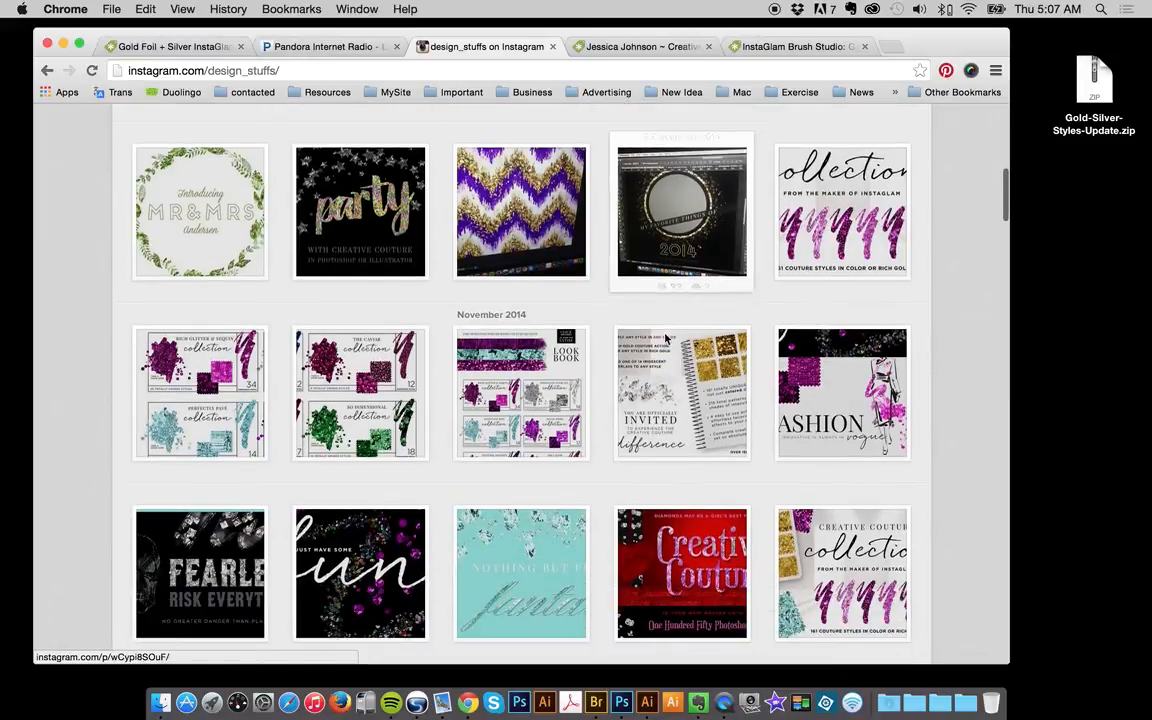
{"action": "scroll", "coordinate": [735, 381], "scroll_direction": "down", "scroll_amount": 5}
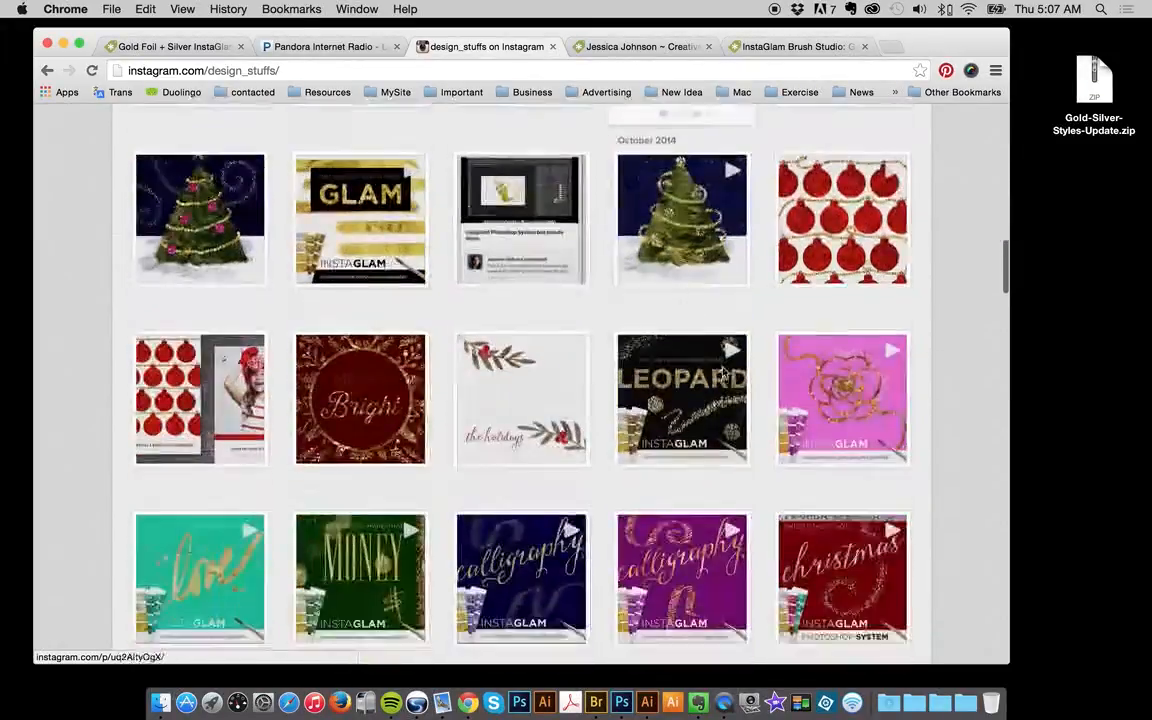
{"action": "scroll", "coordinate": [928, 500], "scroll_direction": "down", "scroll_amount": 8}
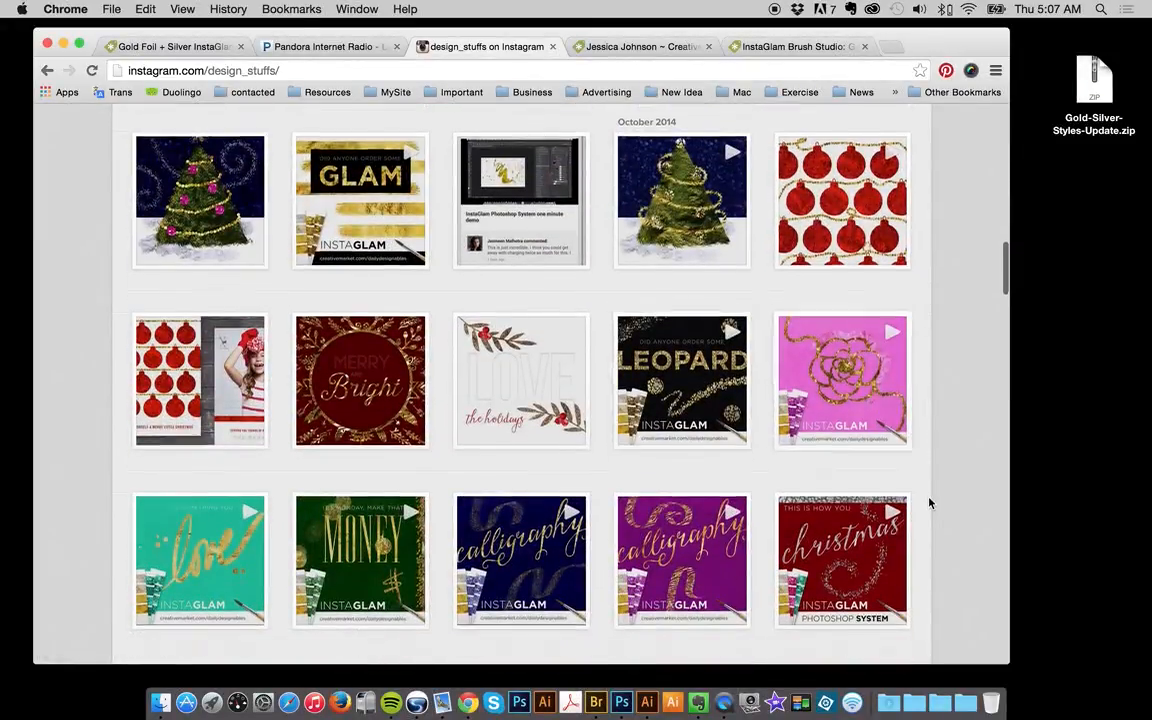
{"action": "scroll", "coordinate": [929, 497], "scroll_direction": "up", "scroll_amount": 2}
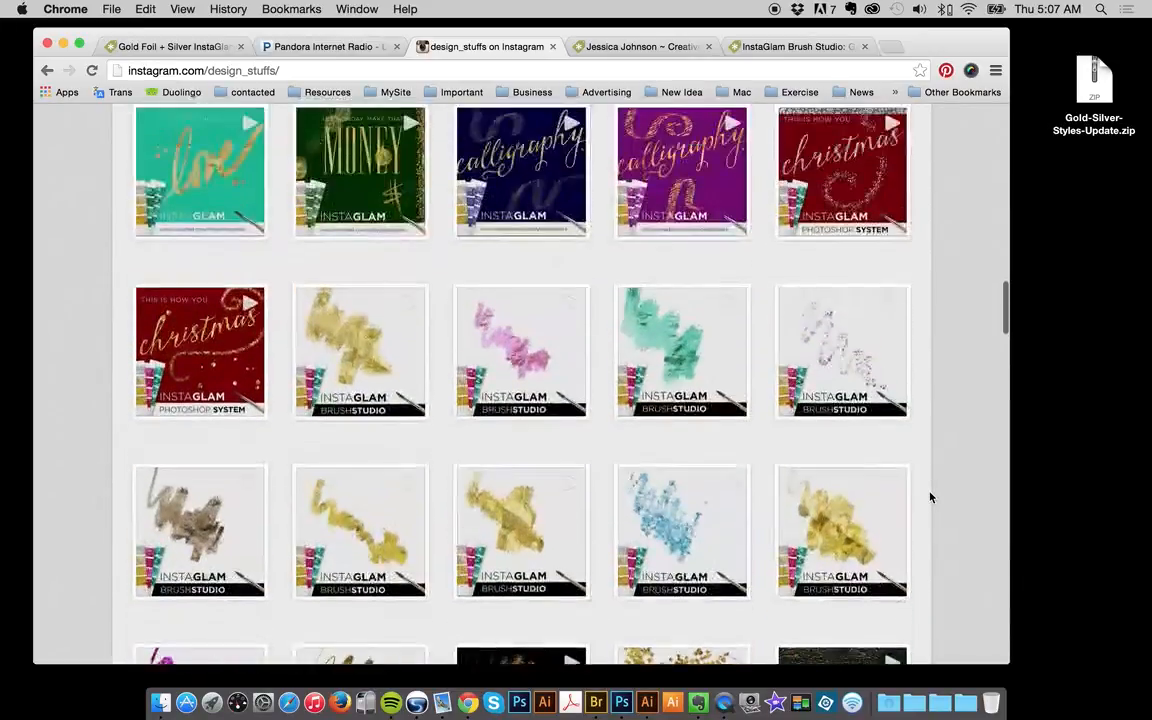
{"action": "scroll", "coordinate": [706, 263], "scroll_direction": "up", "scroll_amount": 3}
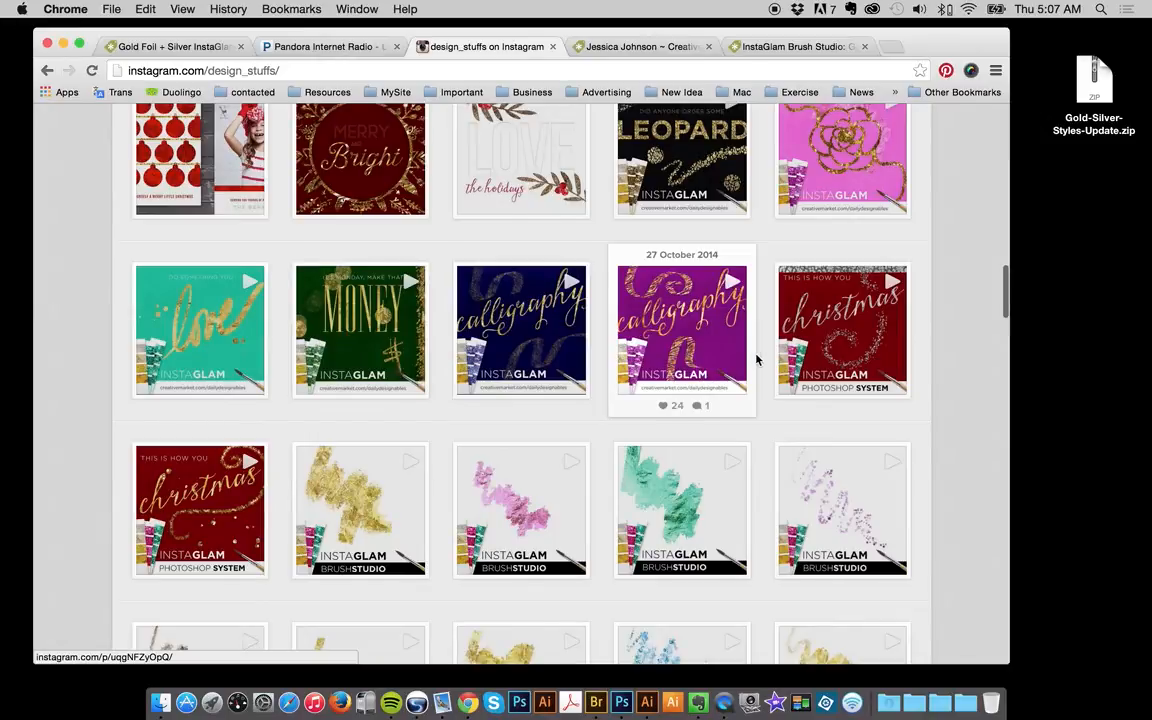
{"action": "scroll", "coordinate": [757, 360], "scroll_direction": "down", "scroll_amount": 2}
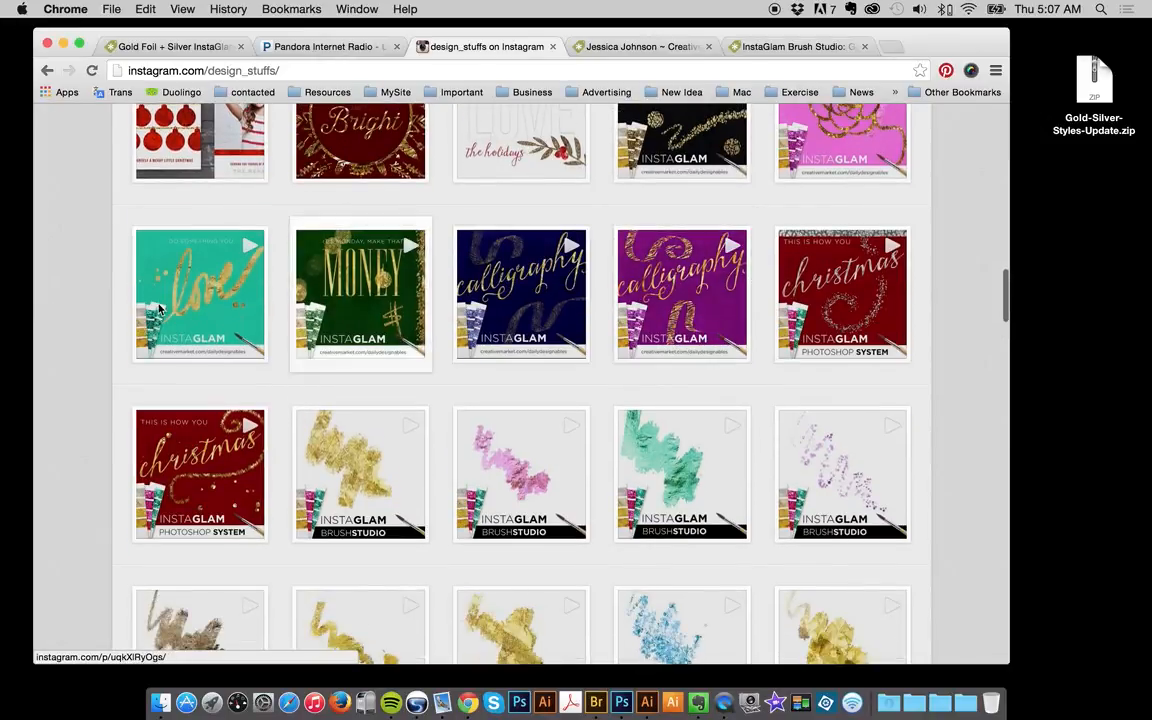
Play the "do something you love" InstaGlam video post and close it.
{"action": "left_click", "coordinate": [224, 291]}
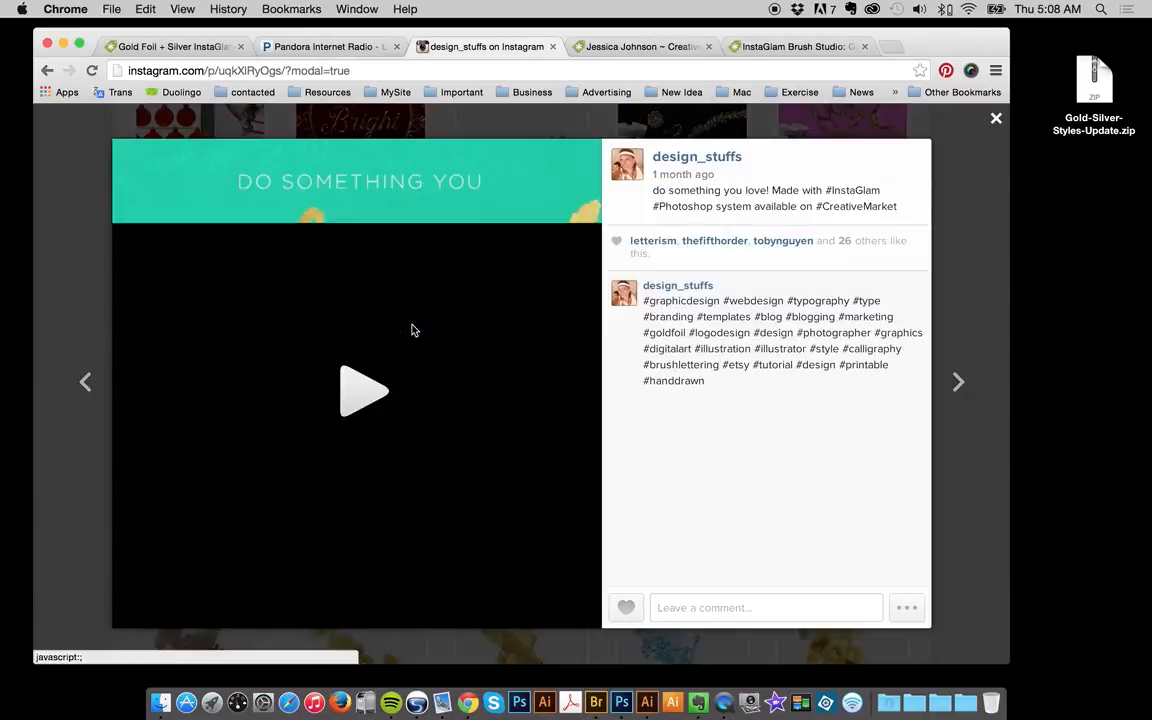
{"action": "left_click", "coordinate": [409, 358]}
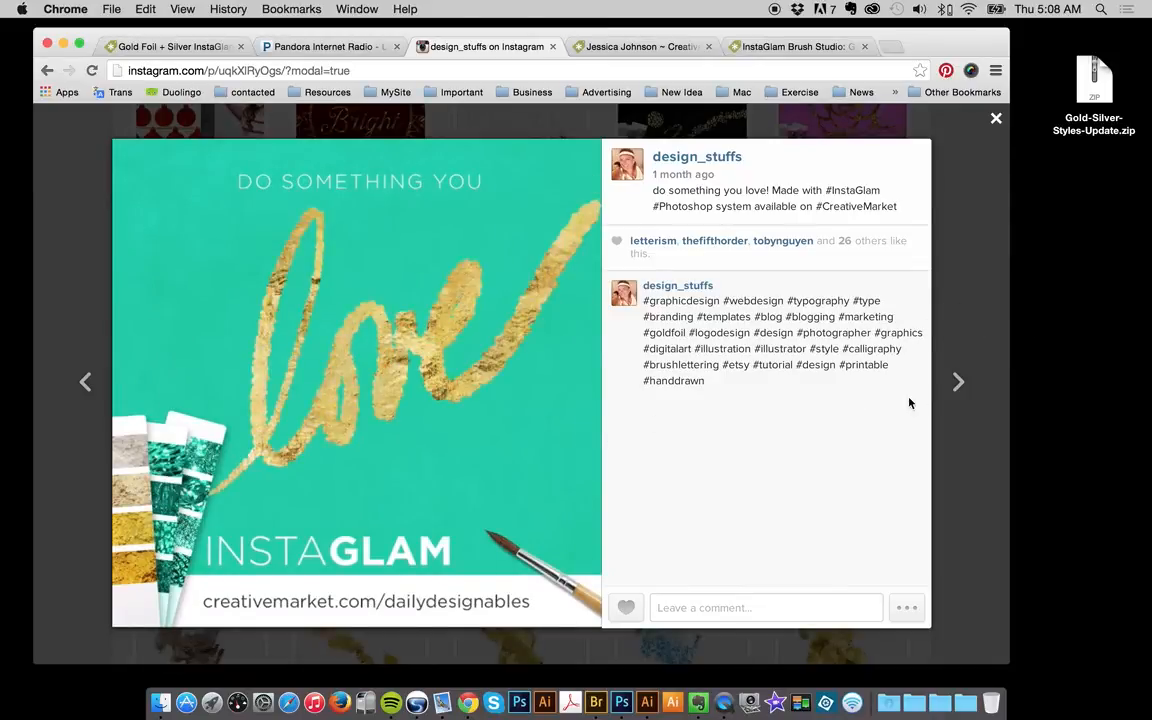
{"action": "key", "text": "Escape"}
Find the 26 October 2014 video post of the gold watercolor basic pressure brush, view it and close it.
{"action": "scroll", "coordinate": [686, 381], "scroll_direction": "down", "scroll_amount": 3}
{"action": "scroll", "coordinate": [686, 381], "scroll_direction": "down", "scroll_amount": 5}
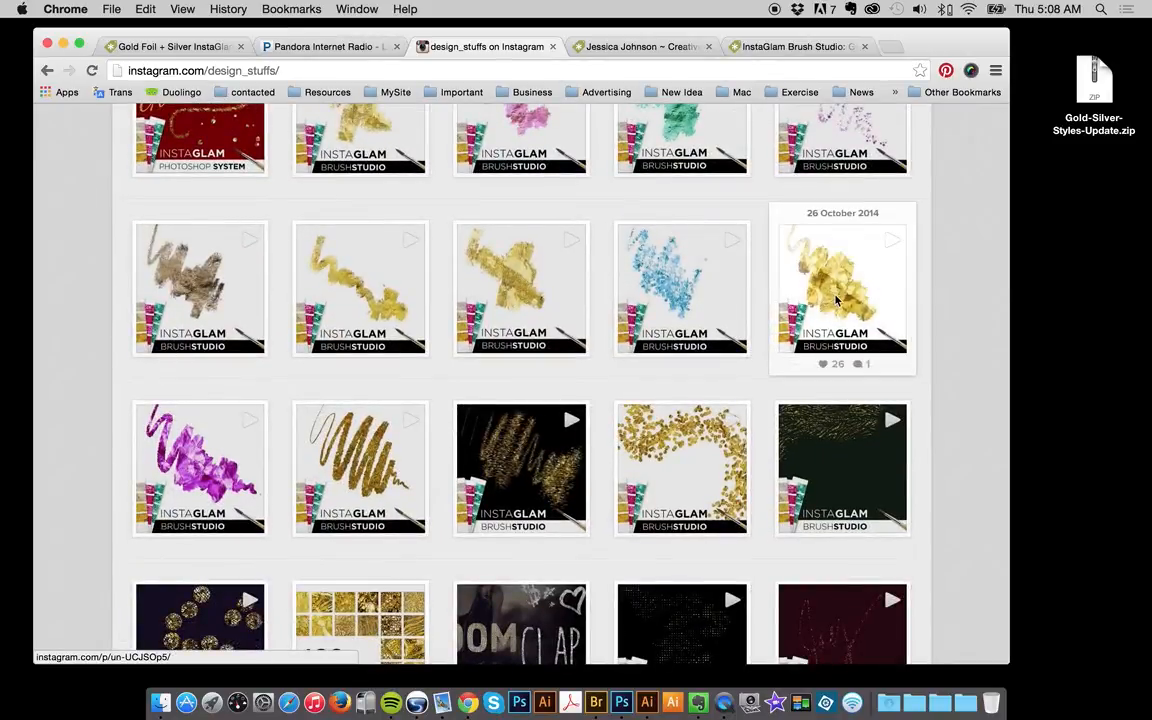
{"action": "left_click", "coordinate": [836, 300]}
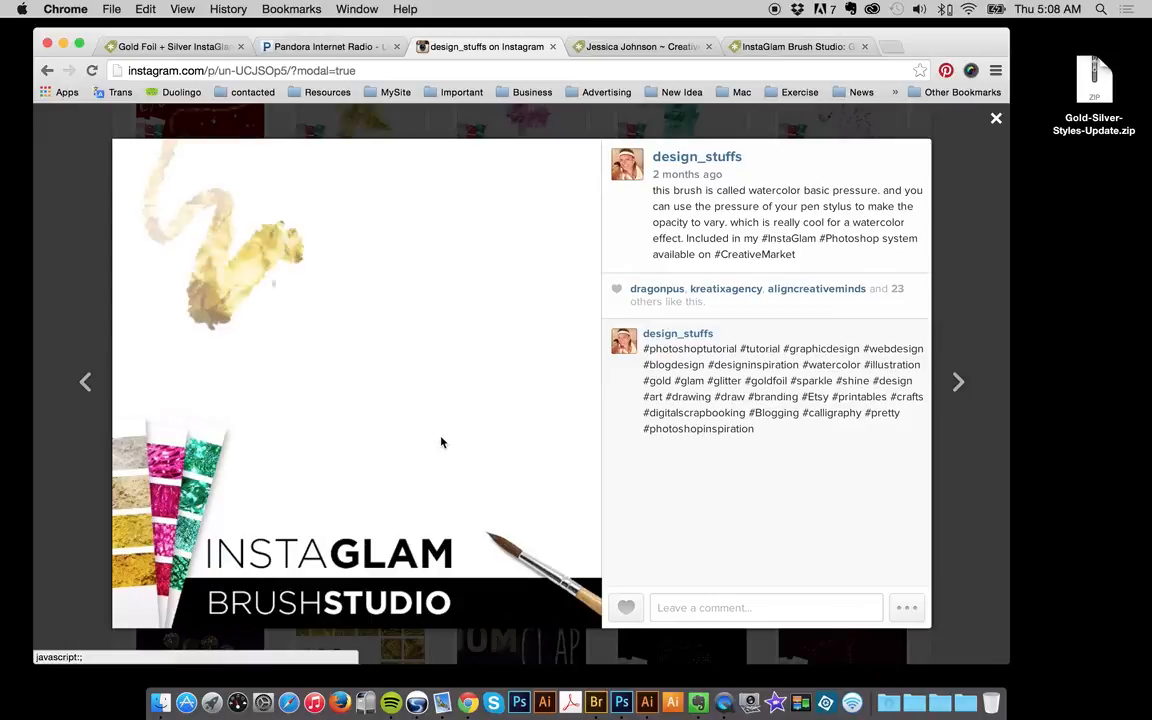
{"action": "left_click", "coordinate": [955, 330]}
Open the magnificent round confetti brush post and play its video.
{"action": "scroll", "coordinate": [900, 380], "scroll_direction": "down", "scroll_amount": 1}
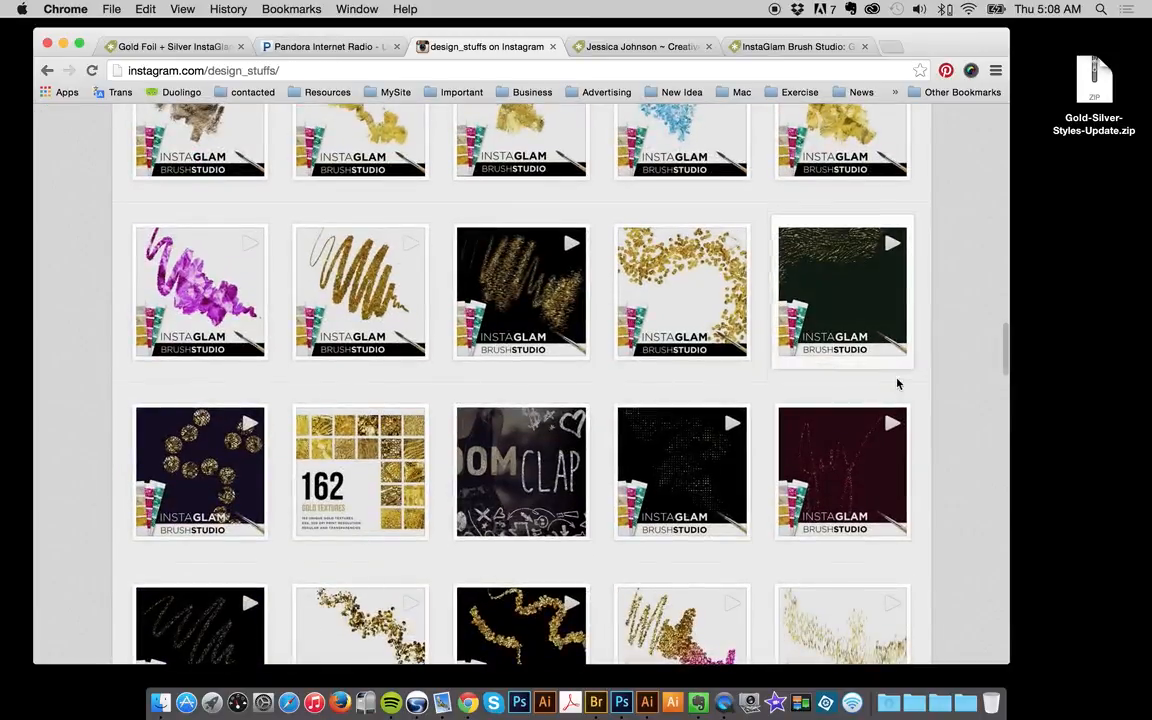
{"action": "left_click", "coordinate": [588, 318]}
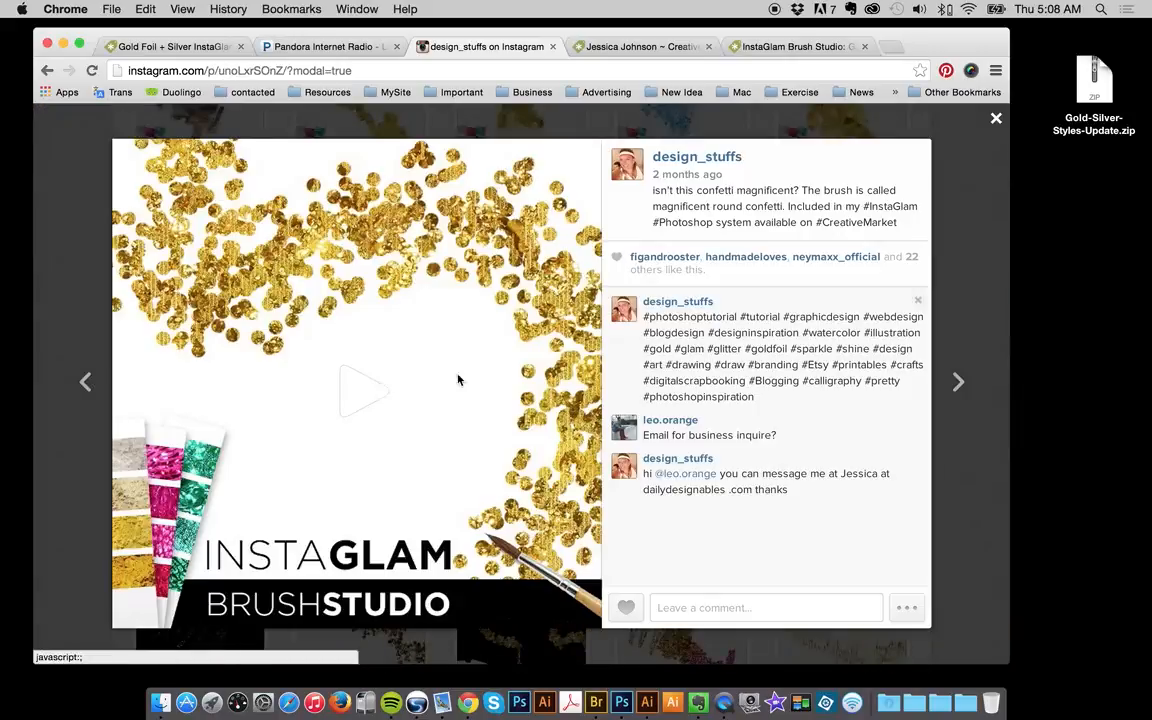
{"action": "left_click", "coordinate": [362, 387]}
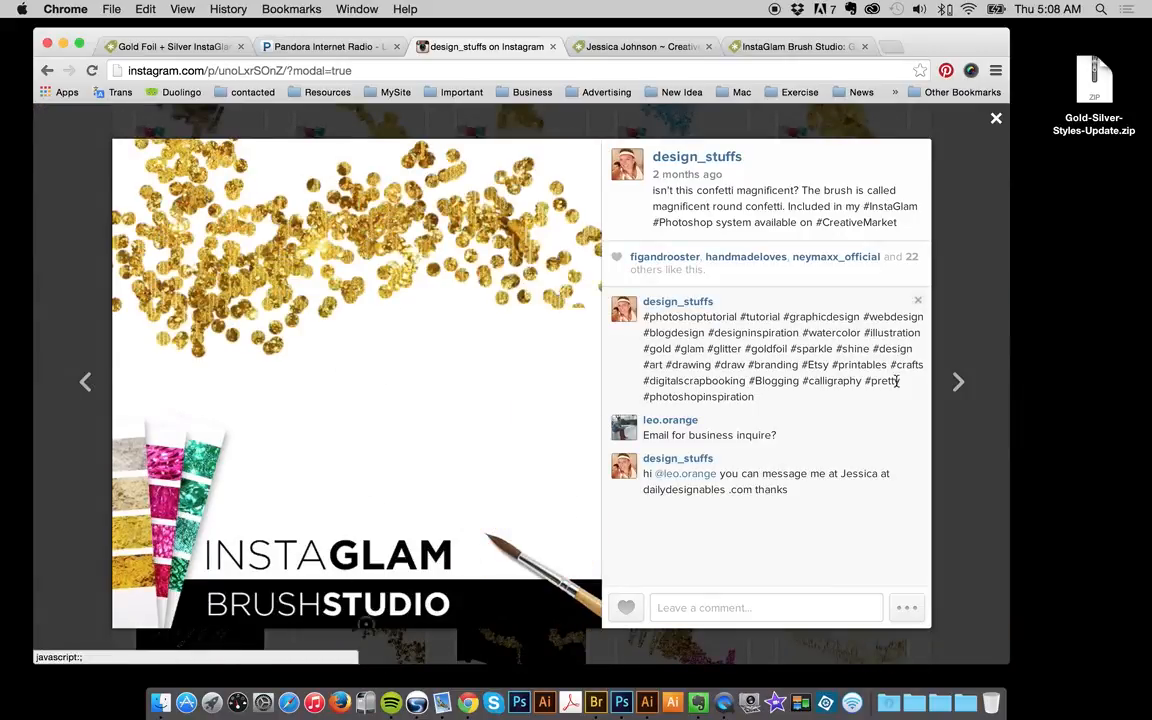
Close the confetti post, then find the gold flake pen loose and large brush post, view it and close it.
{"action": "left_click", "coordinate": [951, 332]}
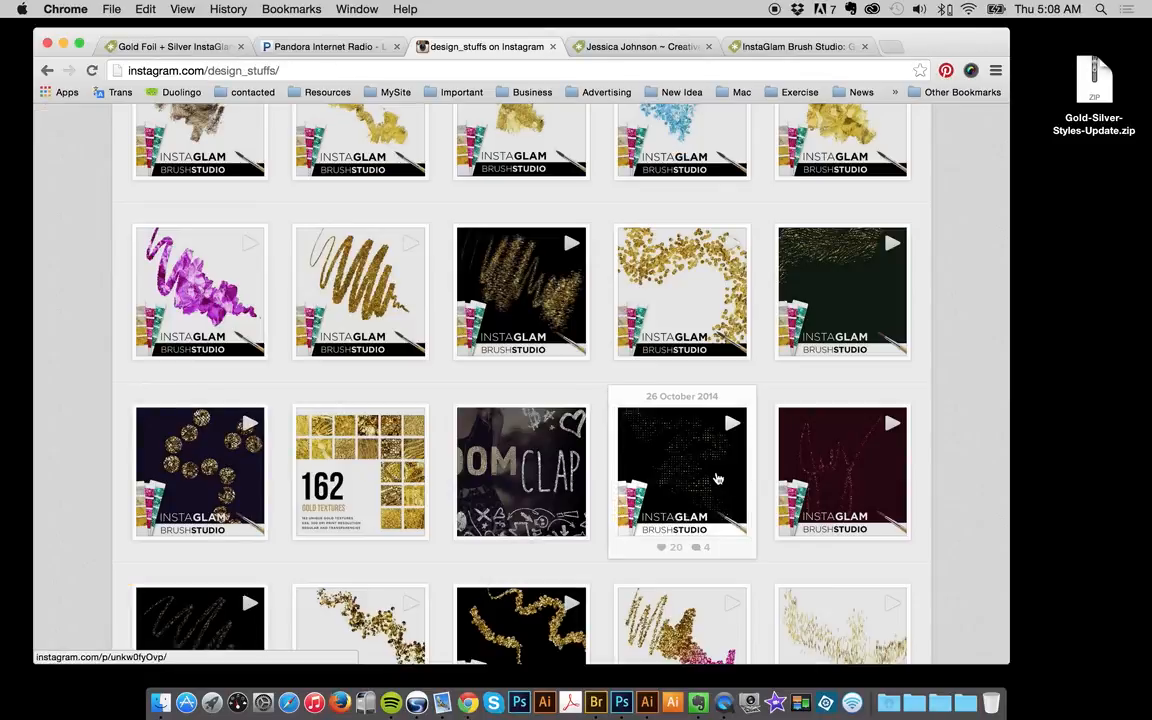
{"action": "scroll", "coordinate": [716, 480], "scroll_direction": "down", "scroll_amount": 3}
{"action": "scroll", "coordinate": [716, 480], "scroll_direction": "down", "scroll_amount": 5}
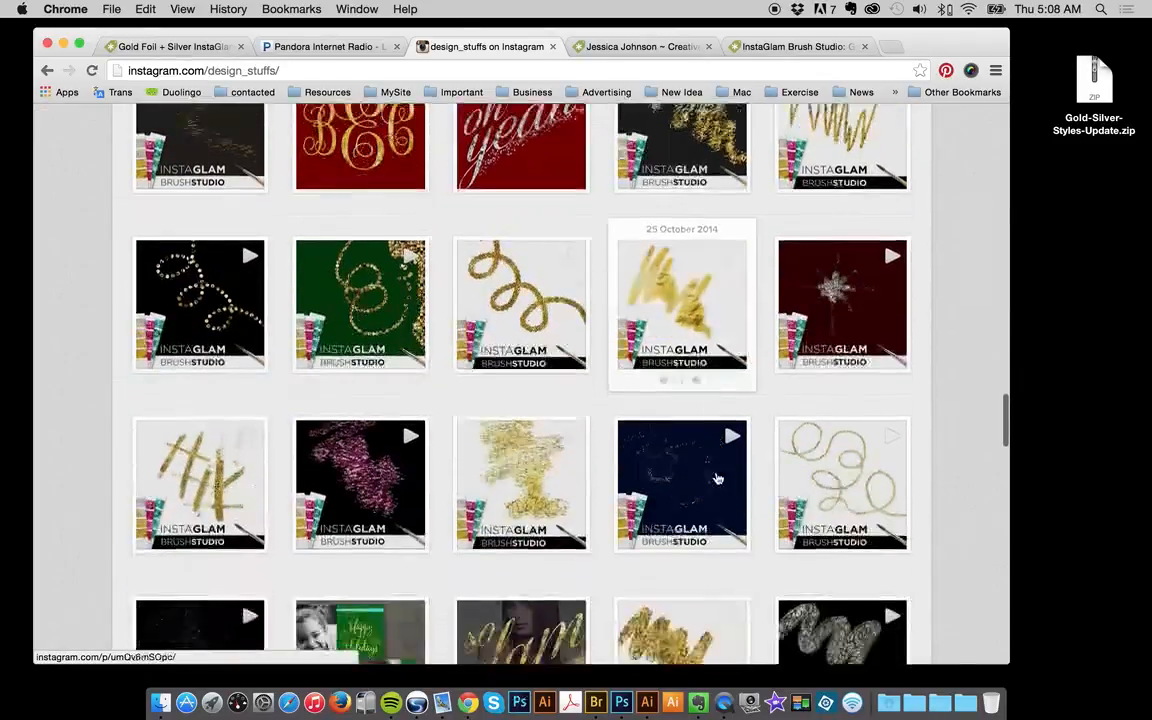
{"action": "scroll", "coordinate": [716, 480], "scroll_direction": "up", "scroll_amount": 2}
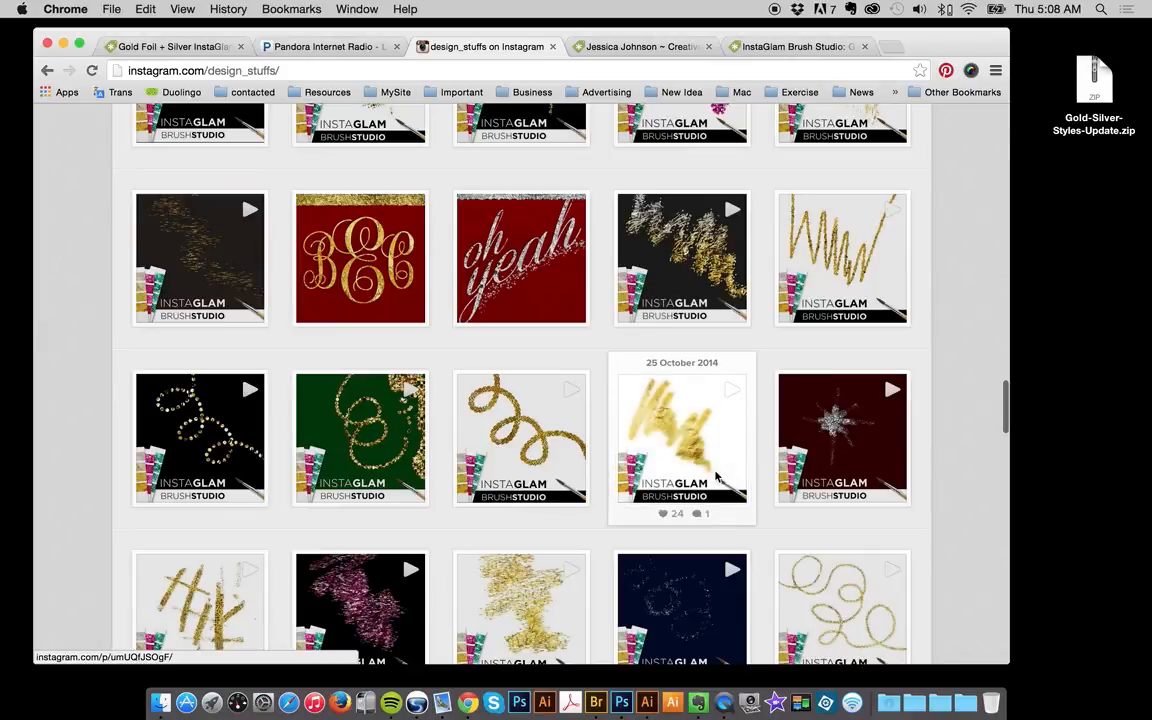
{"action": "left_click", "coordinate": [686, 271]}
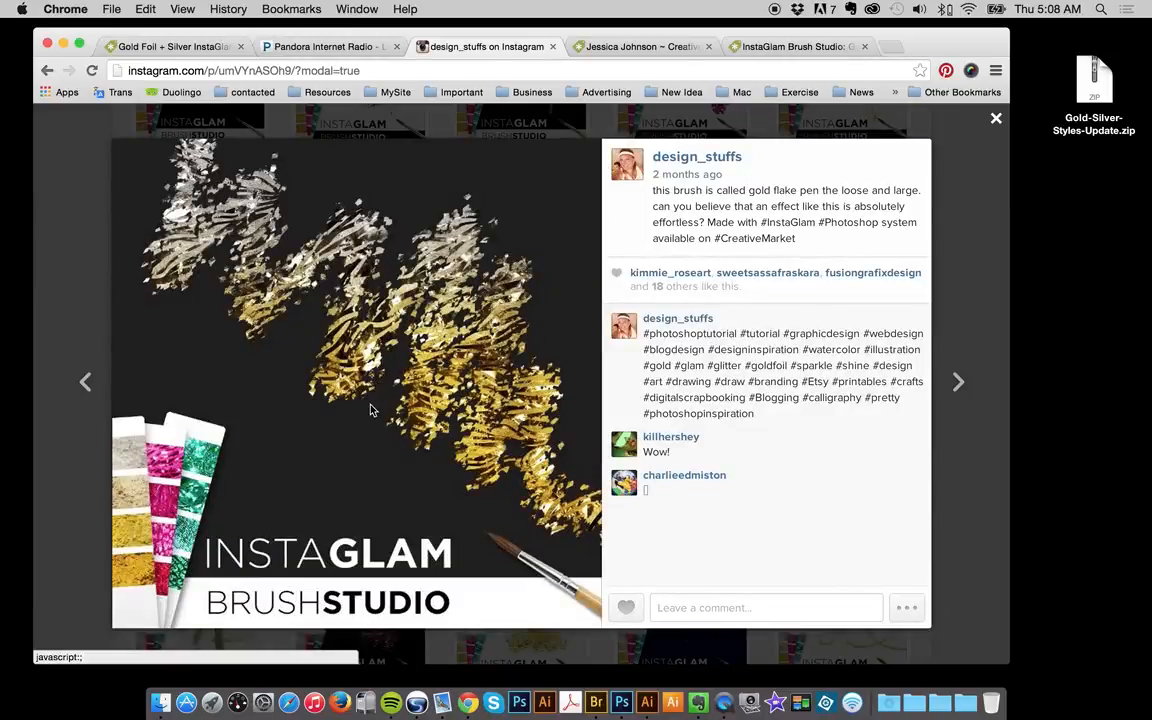
{"action": "left_click", "coordinate": [982, 296]}
Find the dry foil brush post among the 25 October 2014 previews, play its video and close it.
{"action": "scroll", "coordinate": [930, 420], "scroll_direction": "down", "scroll_amount": 5}
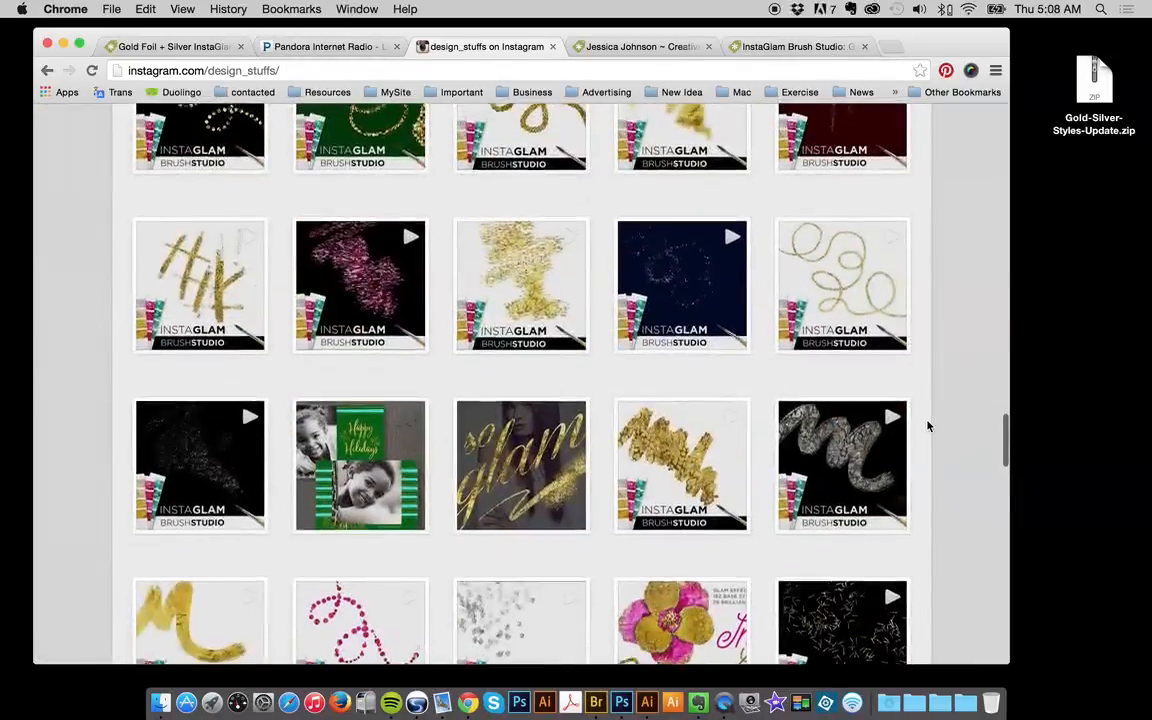
{"action": "scroll", "coordinate": [928, 426], "scroll_direction": "down", "scroll_amount": 1}
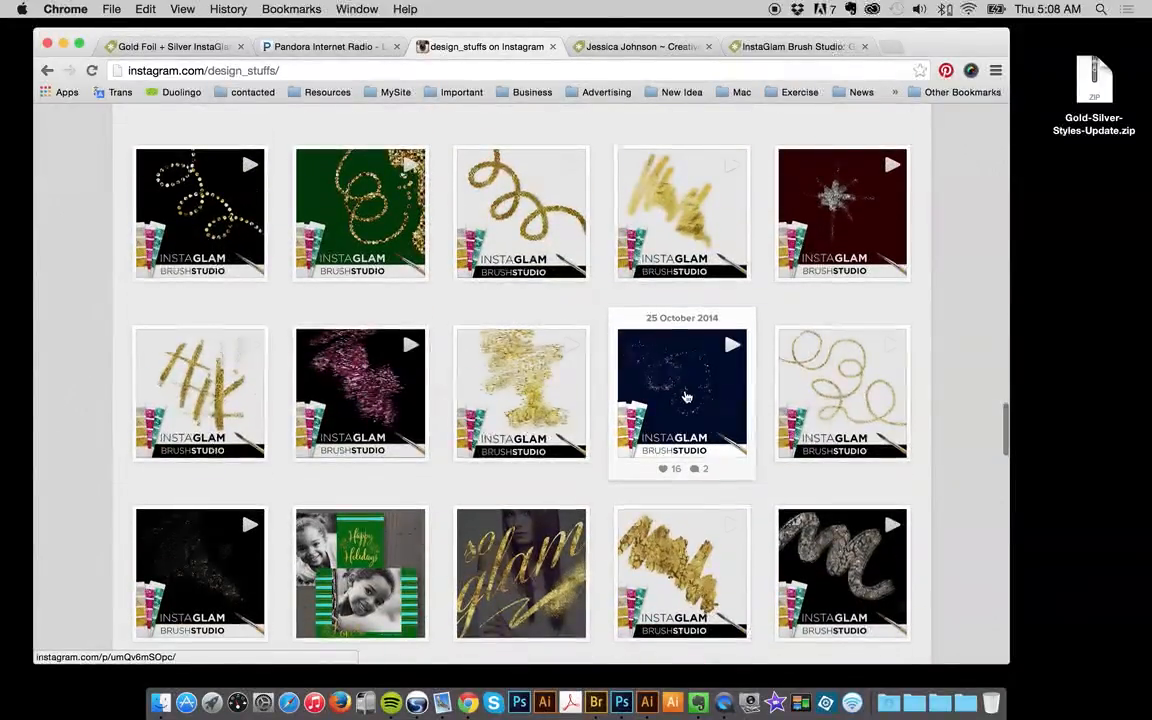
{"action": "scroll", "coordinate": [686, 397], "scroll_direction": "down", "scroll_amount": 8}
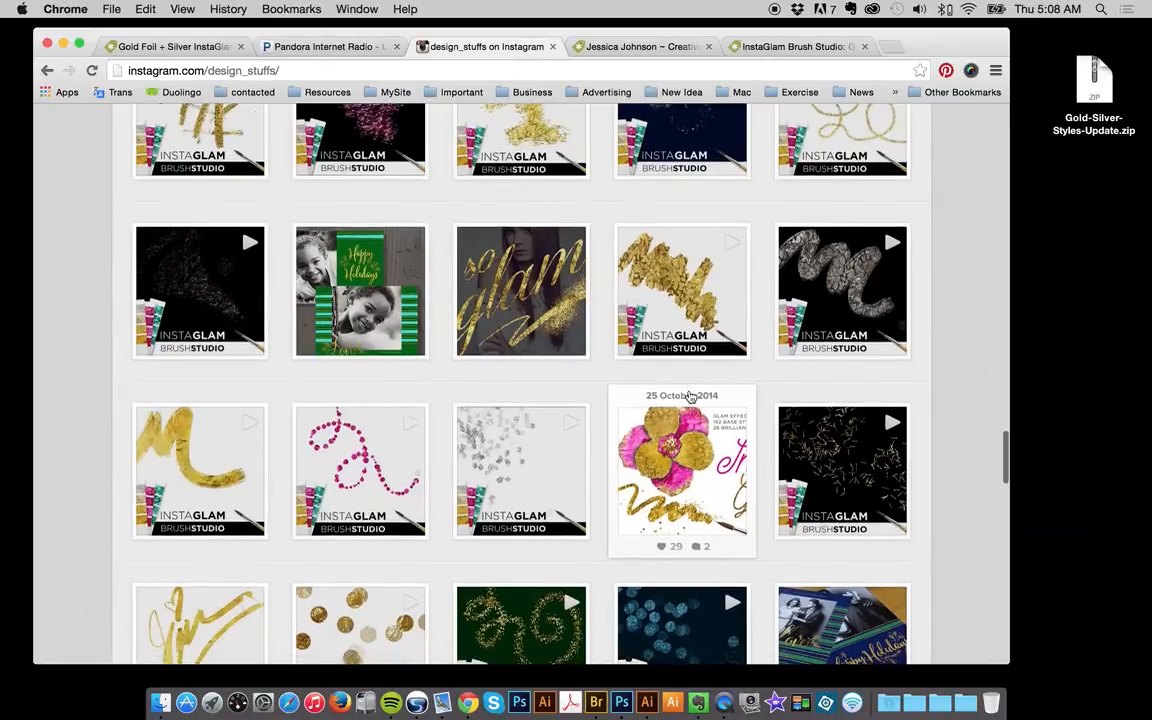
{"action": "scroll", "coordinate": [690, 397], "scroll_direction": "down", "scroll_amount": 4}
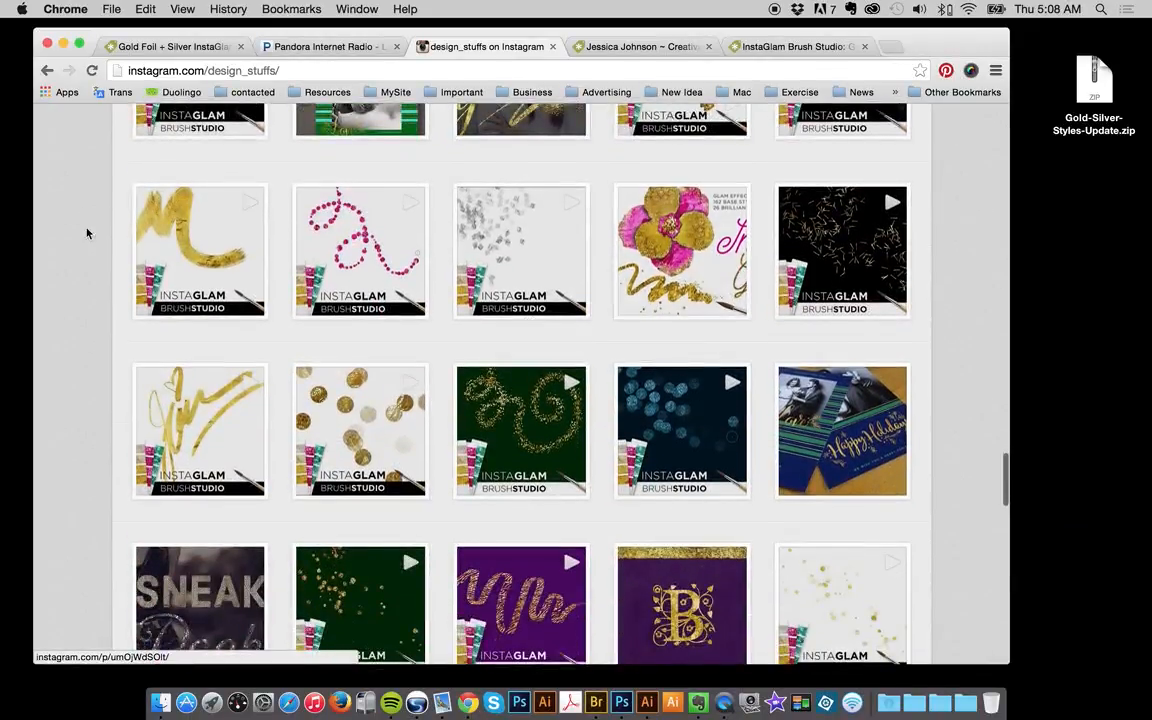
{"action": "left_click", "coordinate": [200, 260]}
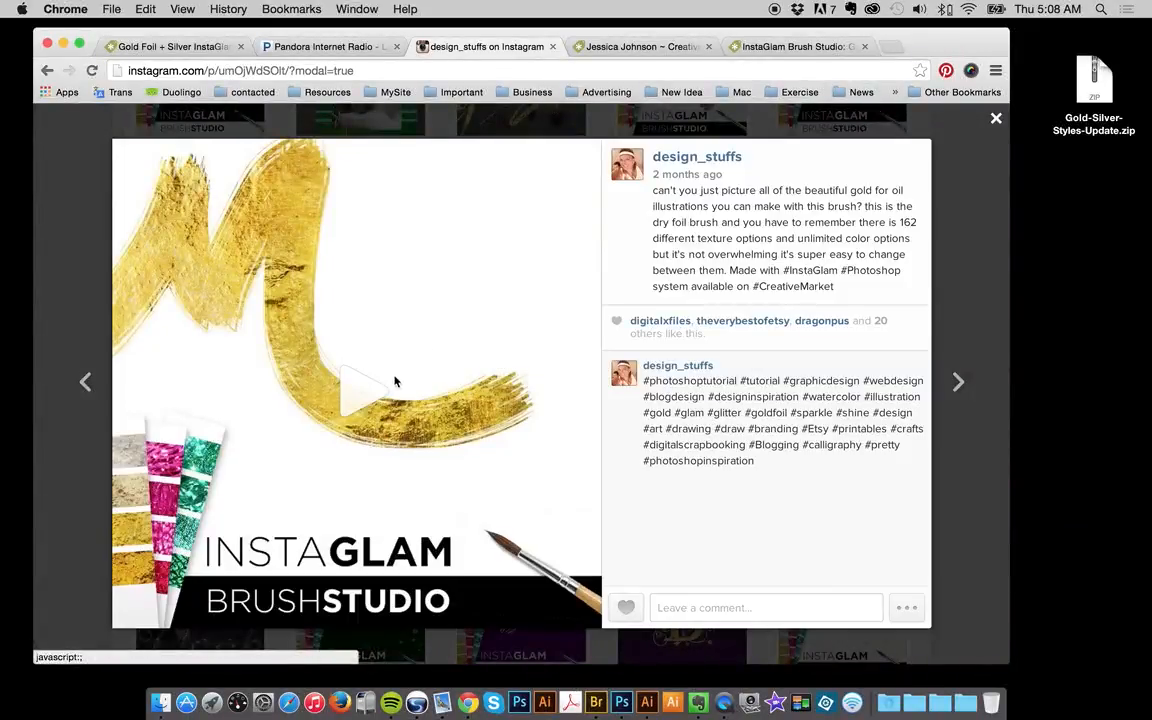
{"action": "left_click", "coordinate": [360, 401]}
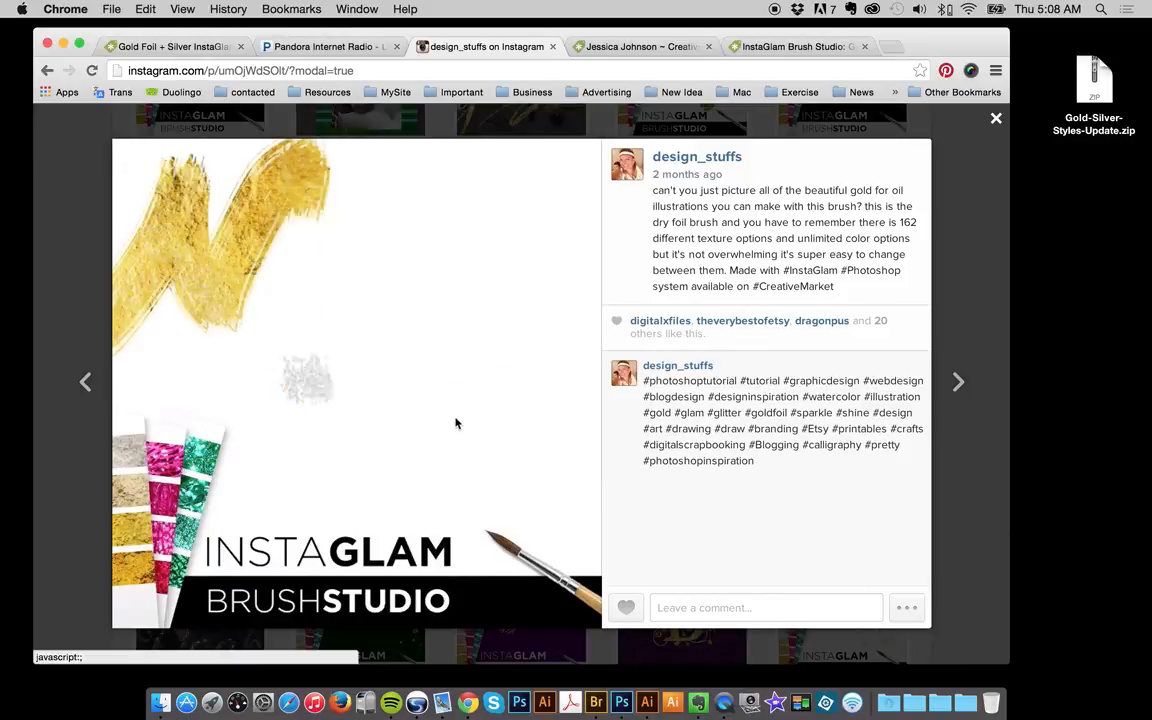
{"action": "left_click", "coordinate": [969, 330]}
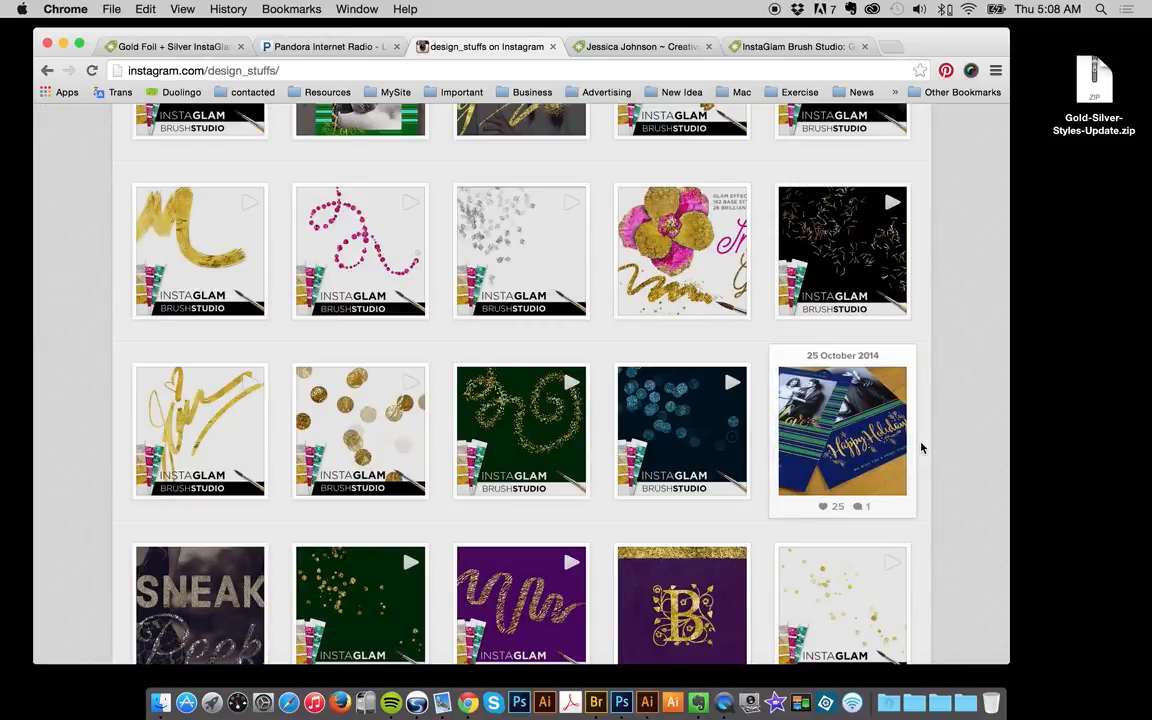